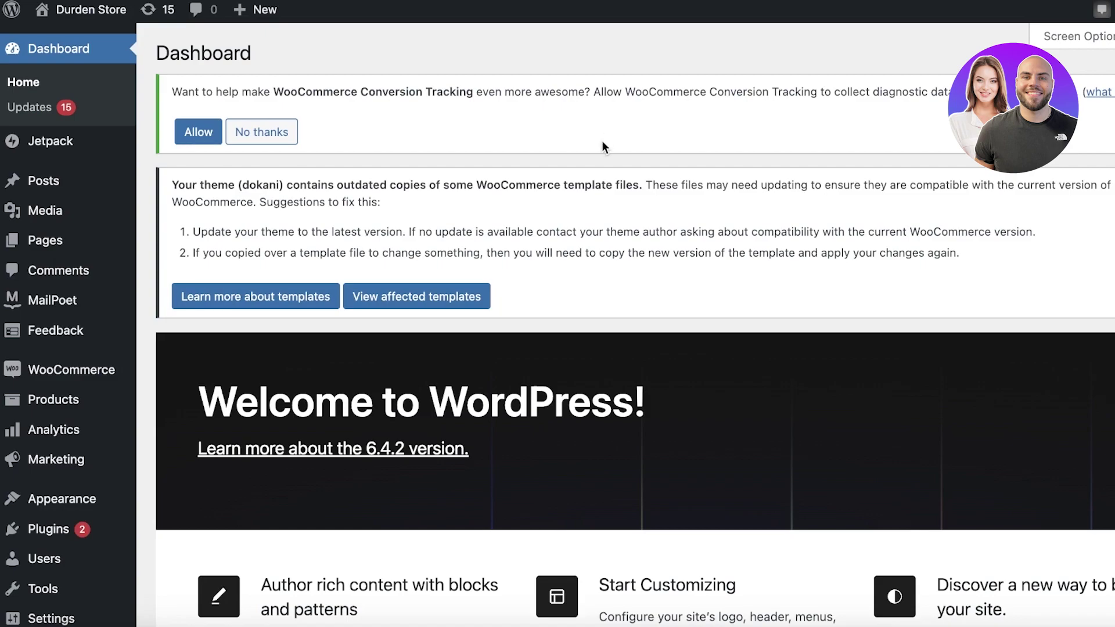
- From Add New Plugin, search the directory for 'ultimate member' and scroll through the results
{"action": "mouse_move", "coordinate": [19, 523]}
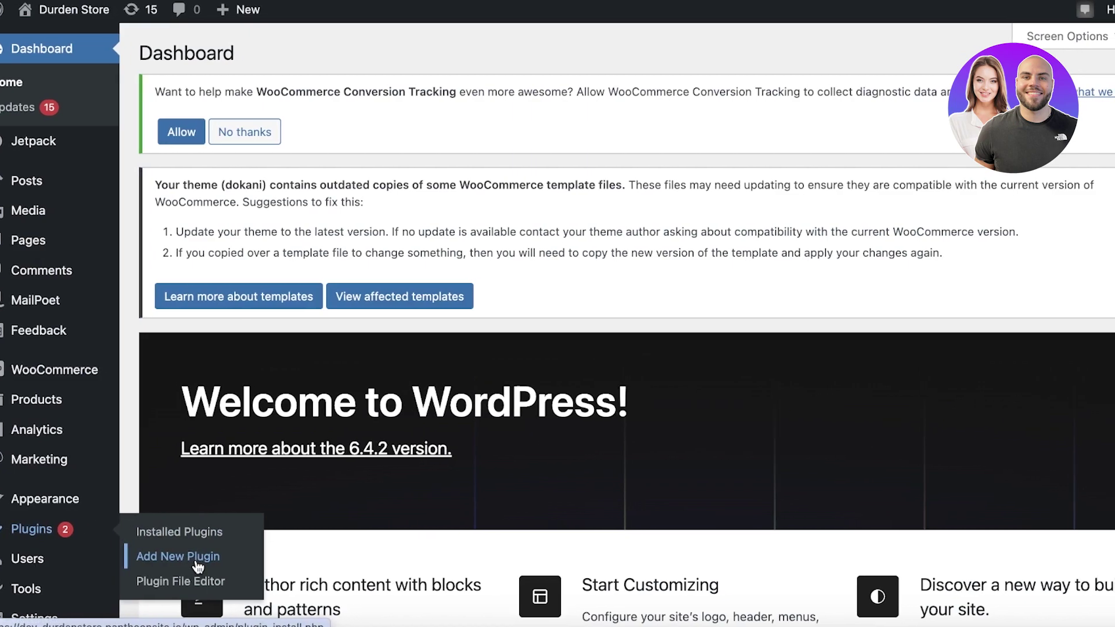
{"action": "left_click", "coordinate": [93, 557]}
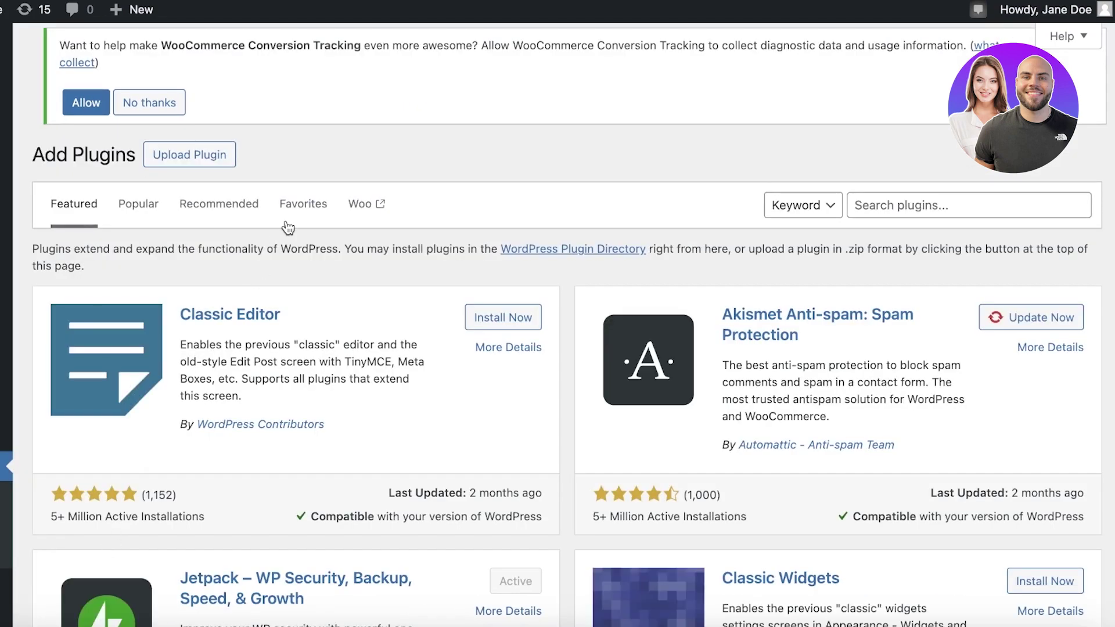
{"action": "left_click", "coordinate": [860, 199]}
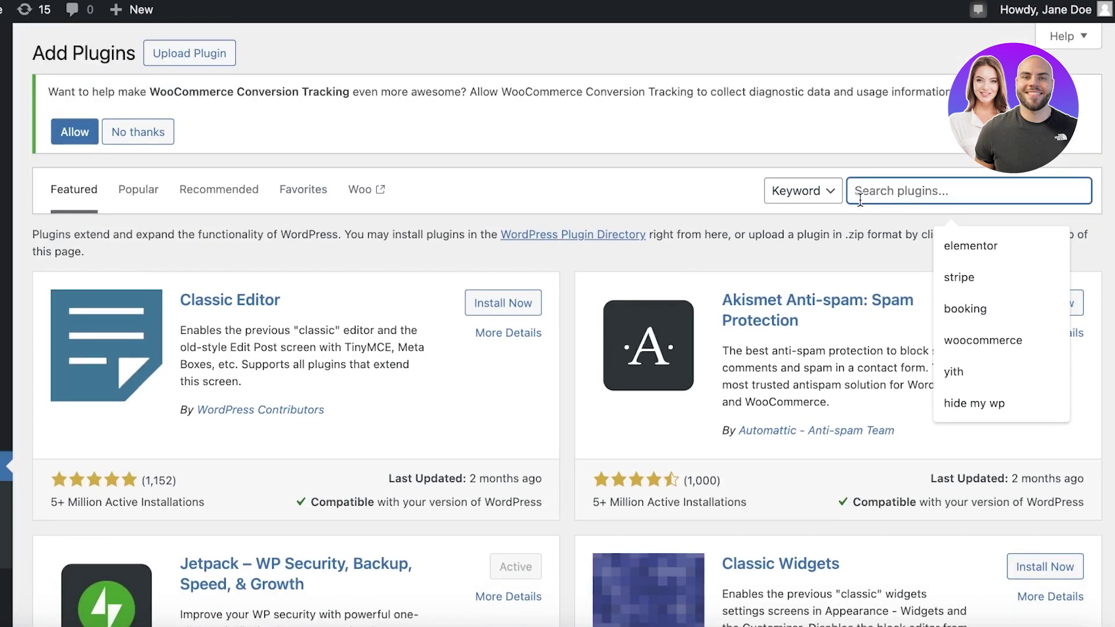
{"action": "type", "text": "ultim"}
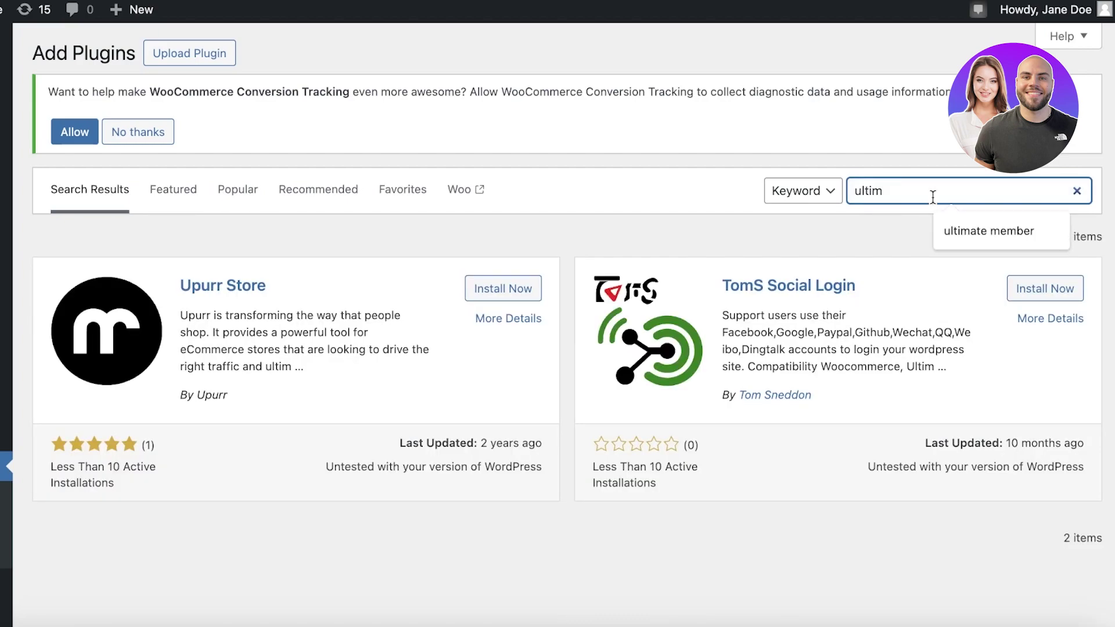
{"action": "left_click", "coordinate": [945, 228]}
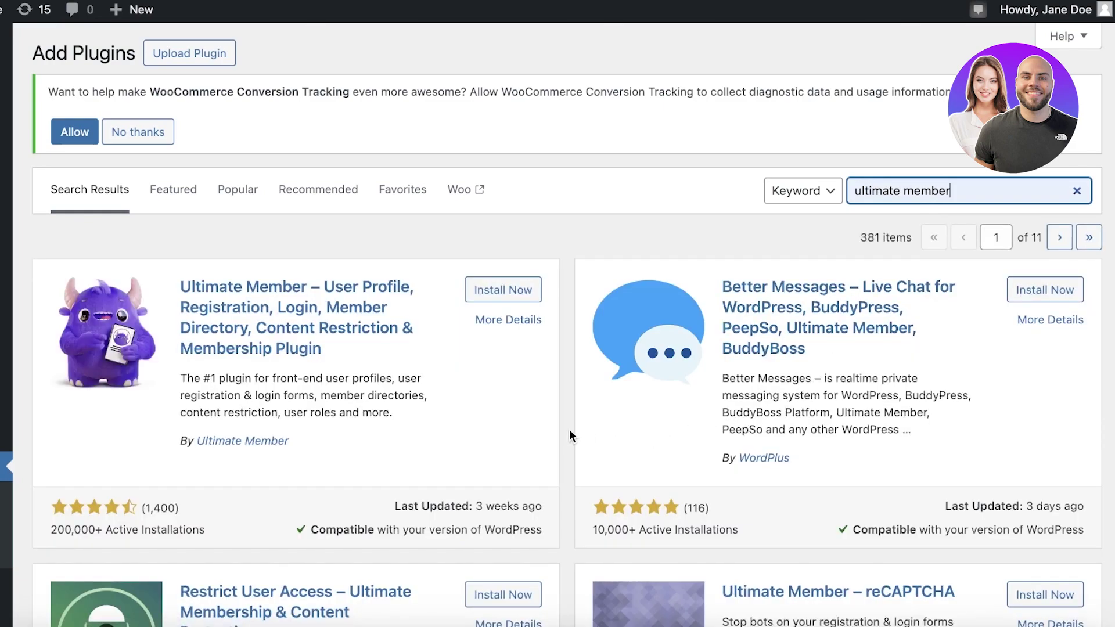
{"action": "scroll", "coordinate": [569, 430], "scroll_direction": "down", "scroll_amount": 10}
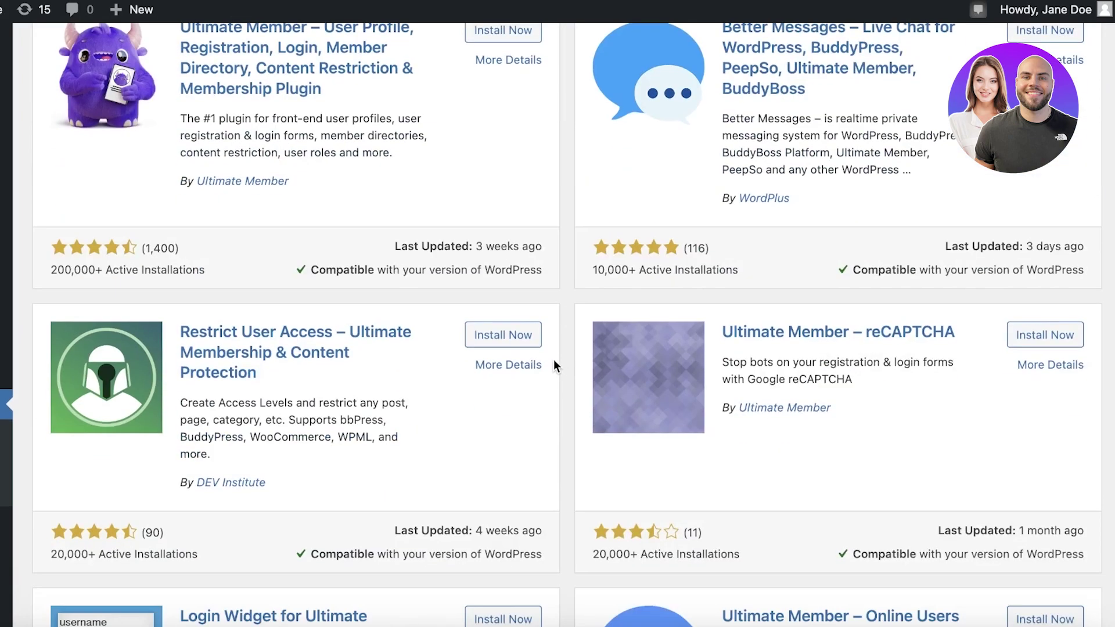
{"action": "scroll", "coordinate": [486, 256], "scroll_direction": "up", "scroll_amount": 10}
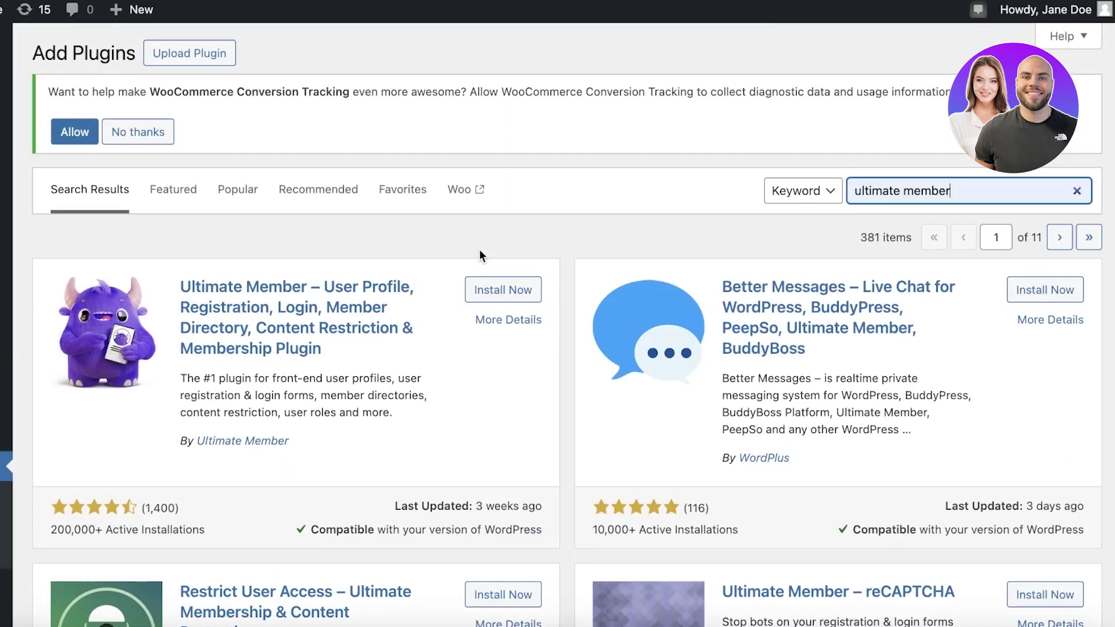
- Replace the plugin search term with 'membership'
{"action": "double_click", "coordinate": [986, 196]}
{"action": "triple_click", "coordinate": [985, 196]}
{"action": "type", "text": "membw"}
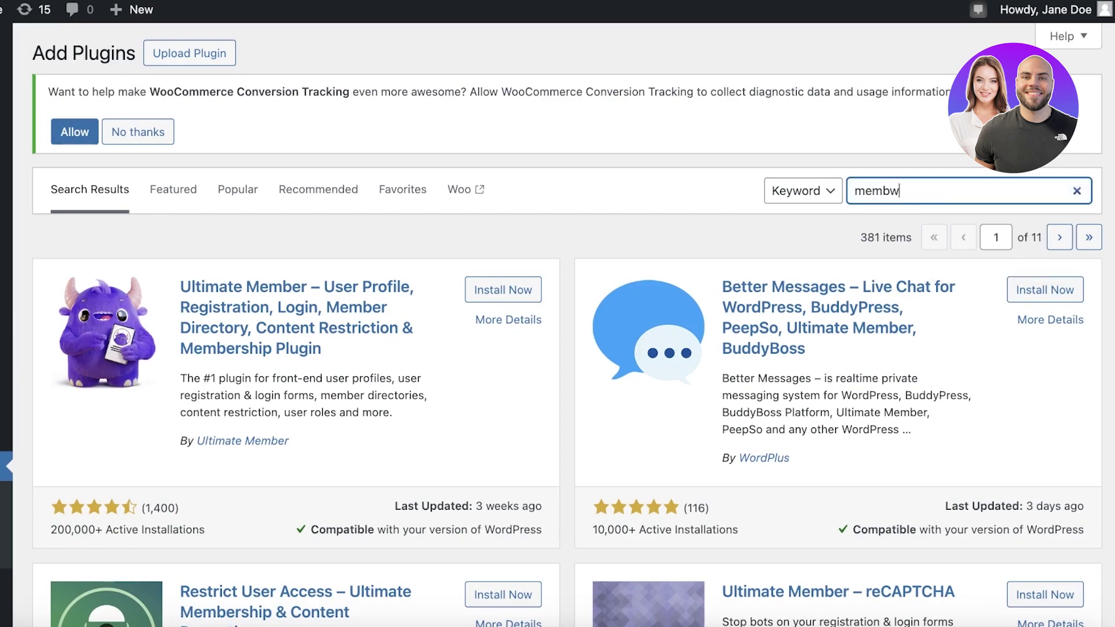
{"action": "key", "text": "BackSpace"}
{"action": "type", "text": "er"}
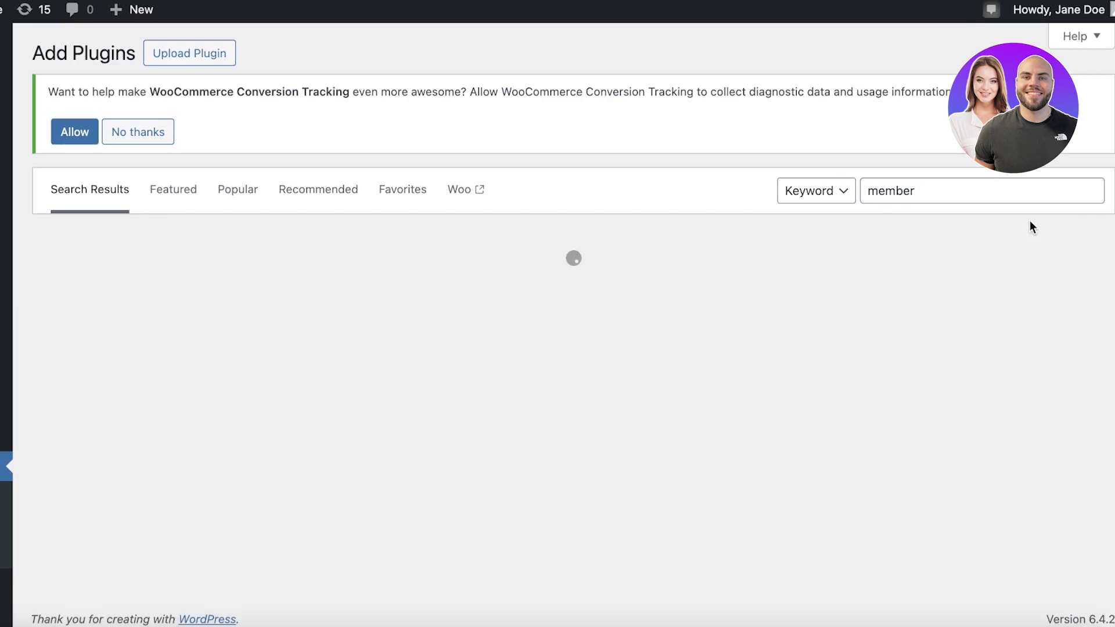
{"action": "left_click", "coordinate": [999, 180]}
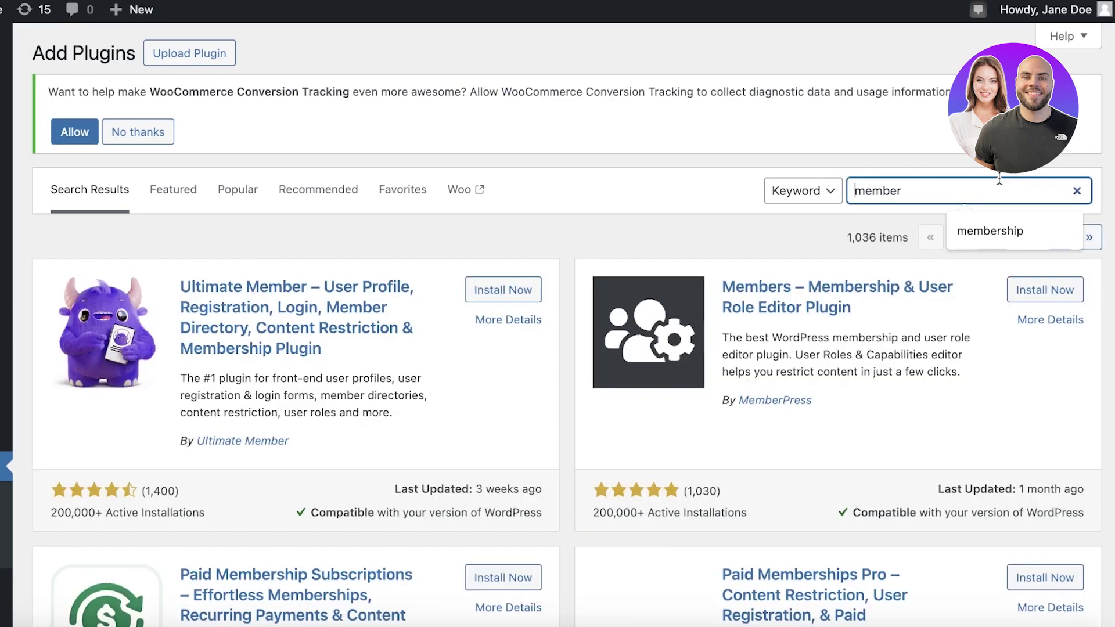
{"action": "left_click", "coordinate": [1012, 216]}
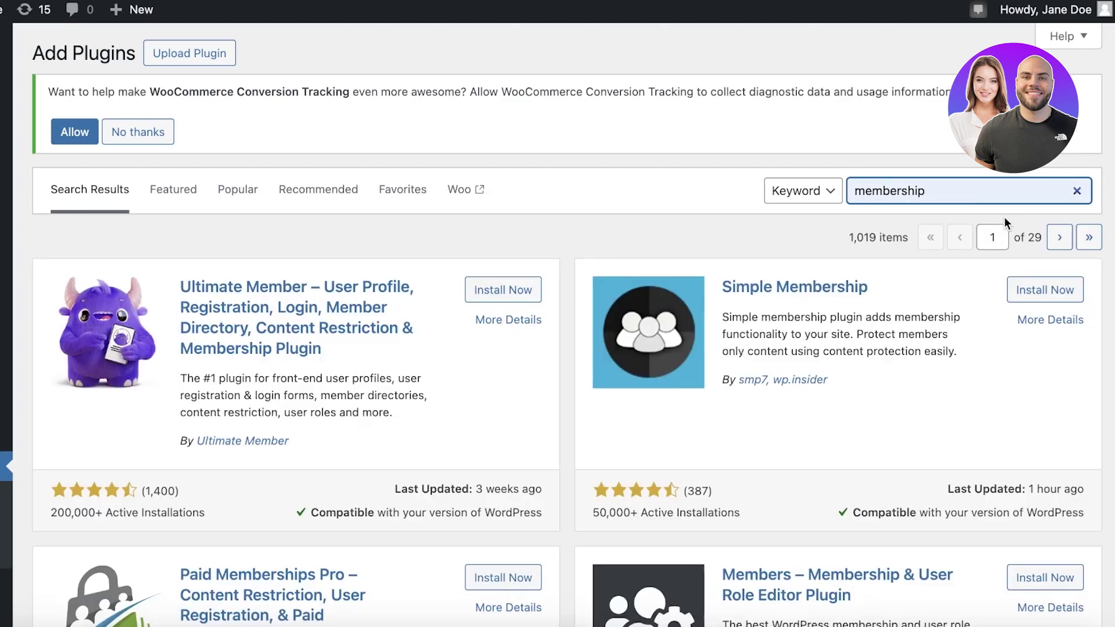
- Scroll through the membership results and view the Ultimate Member plugin's details
{"action": "scroll", "coordinate": [596, 251], "scroll_direction": "down", "scroll_amount": 2}
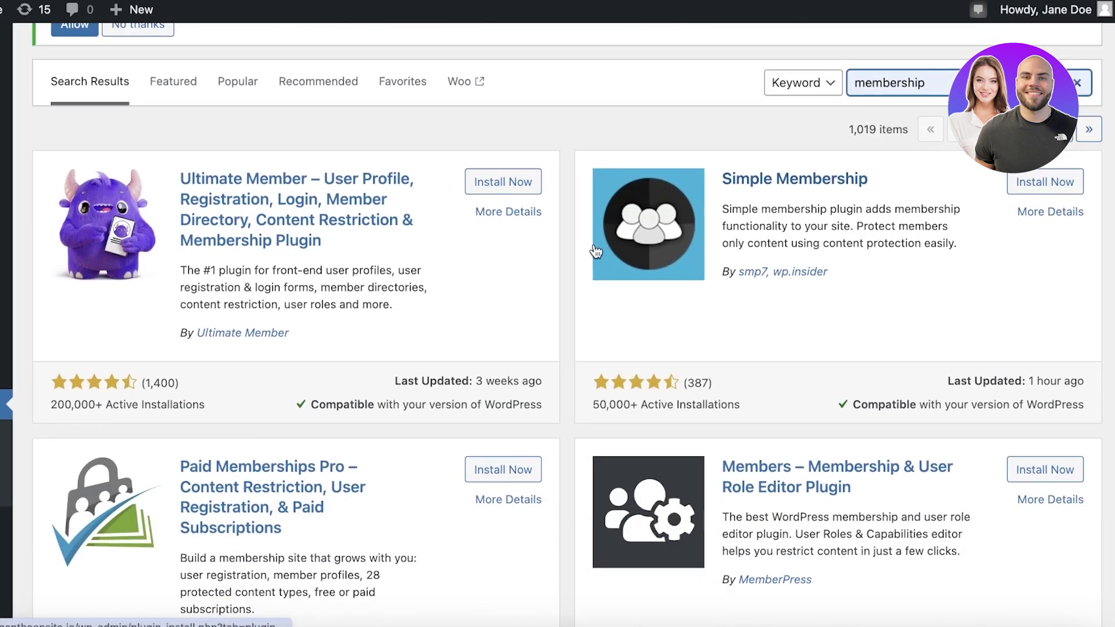
{"action": "scroll", "coordinate": [199, 219], "scroll_direction": "down", "scroll_amount": 3}
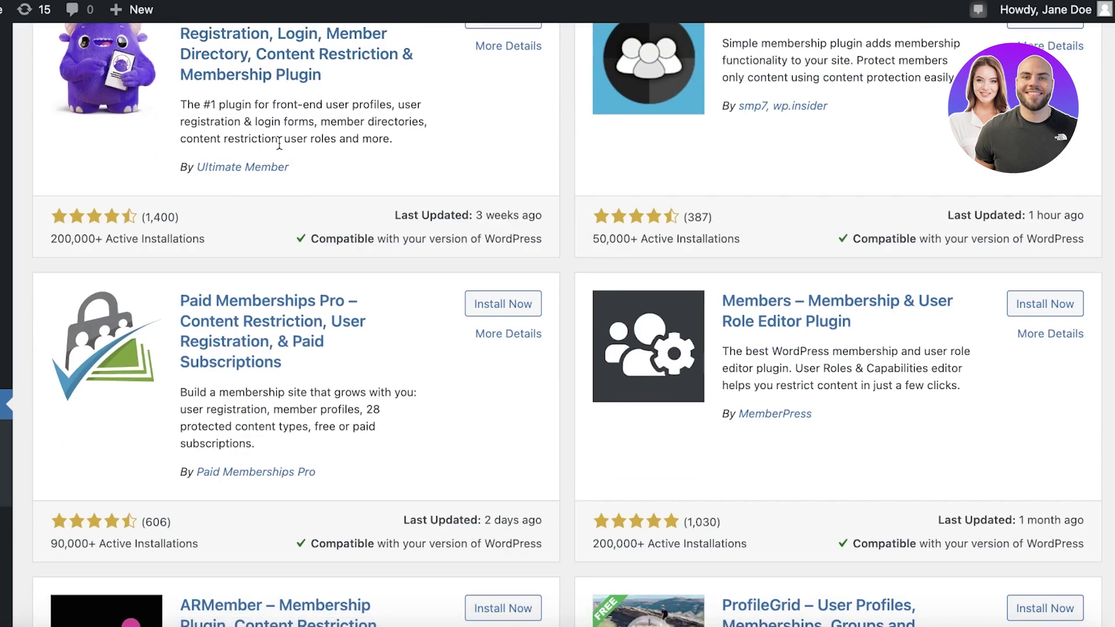
{"action": "scroll", "coordinate": [191, 145], "scroll_direction": "down", "scroll_amount": 5}
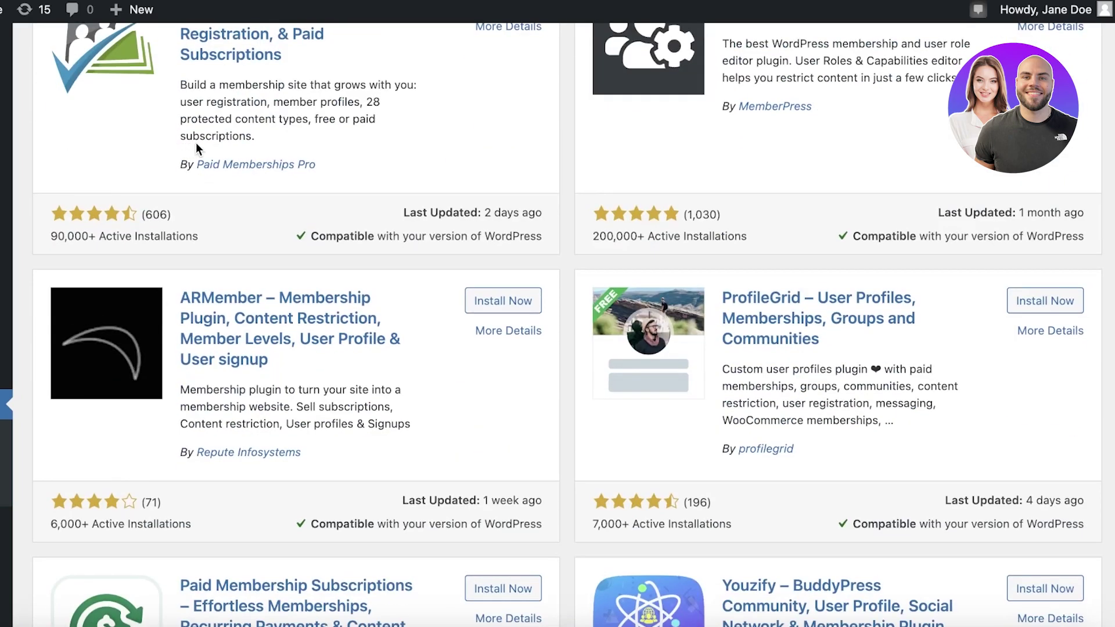
{"action": "scroll", "coordinate": [430, 118], "scroll_direction": "down", "scroll_amount": 4}
{"action": "scroll", "coordinate": [448, 103], "scroll_direction": "up", "scroll_amount": 4}
{"action": "scroll", "coordinate": [448, 108], "scroll_direction": "up", "scroll_amount": 4}
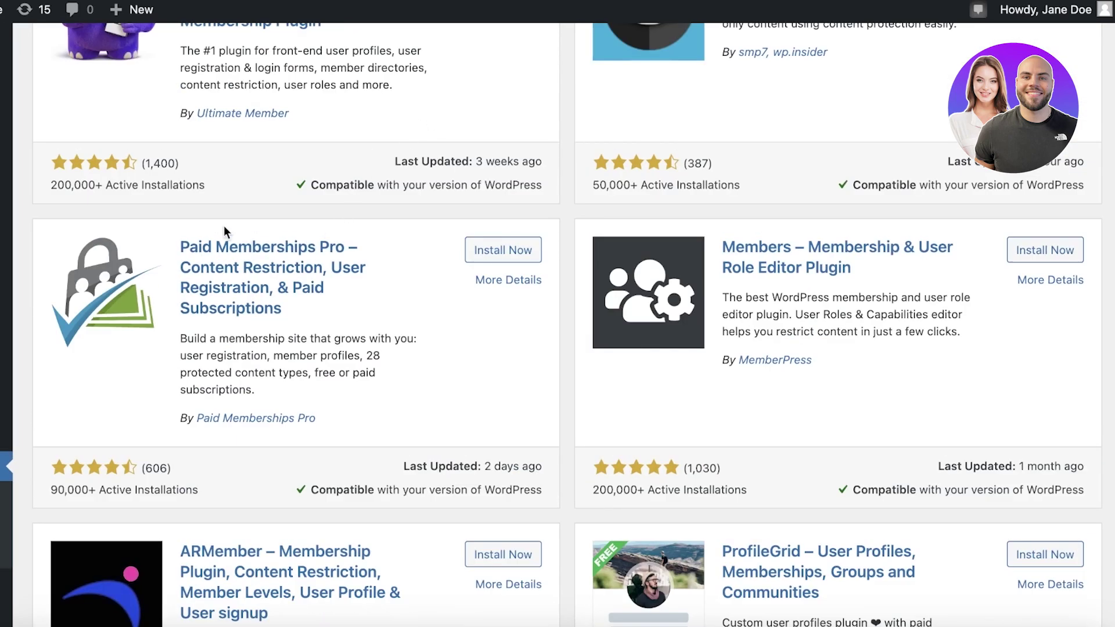
{"action": "scroll", "coordinate": [339, 288], "scroll_direction": "up", "scroll_amount": 6}
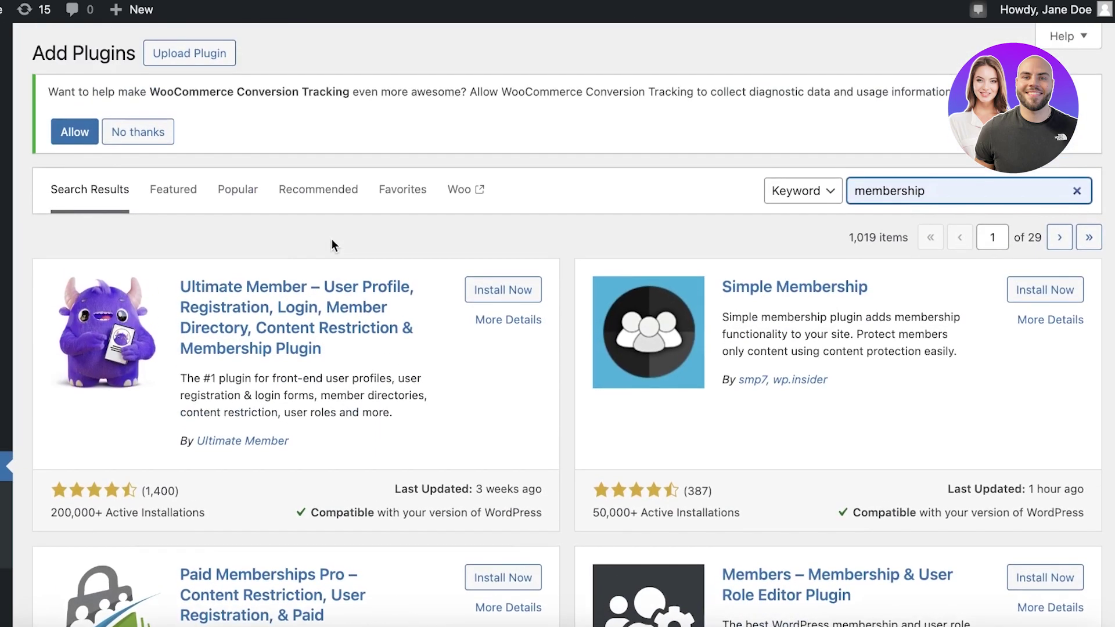
{"action": "left_click", "coordinate": [343, 316]}
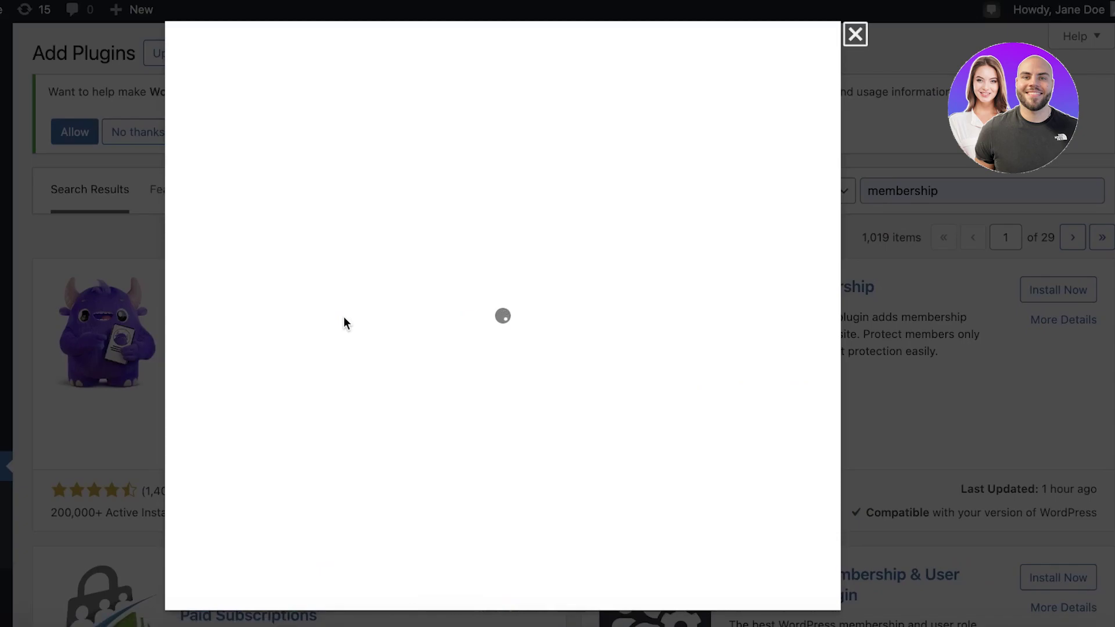
- Install and activate Ultimate Member, then check it in the Installed Plugins list
{"action": "left_click", "coordinate": [855, 34]}
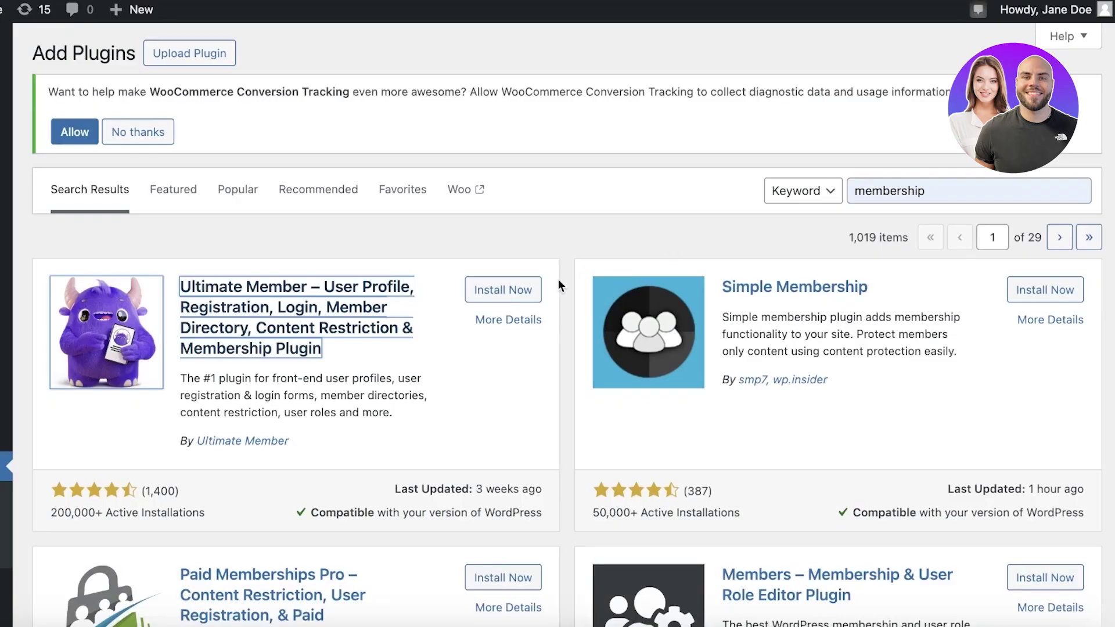
{"action": "left_click", "coordinate": [517, 289]}
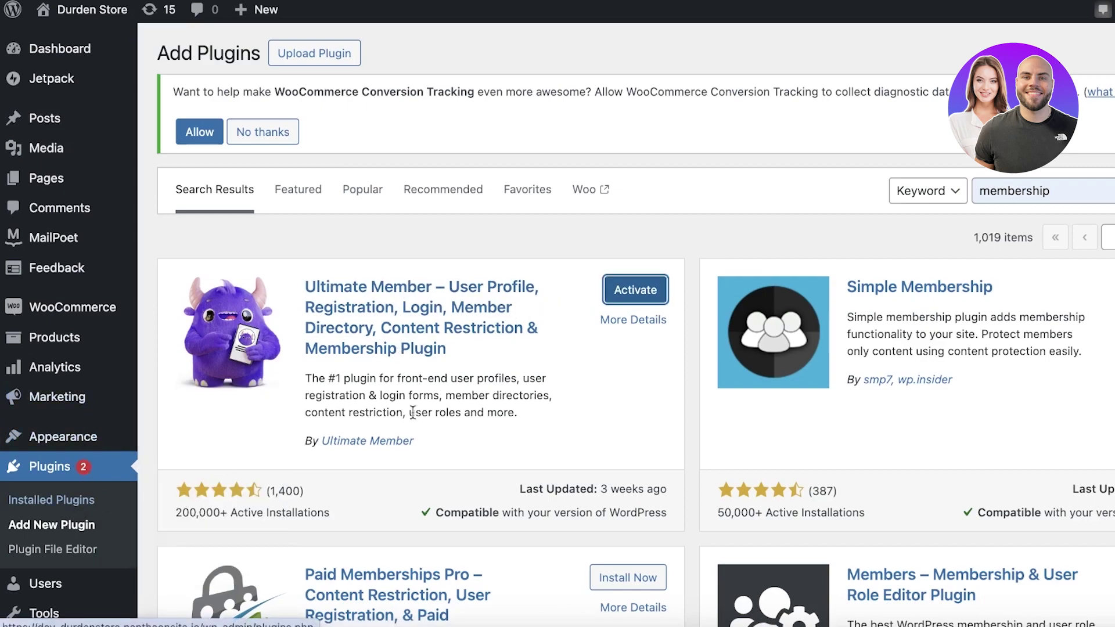
{"action": "left_click", "coordinate": [637, 288]}
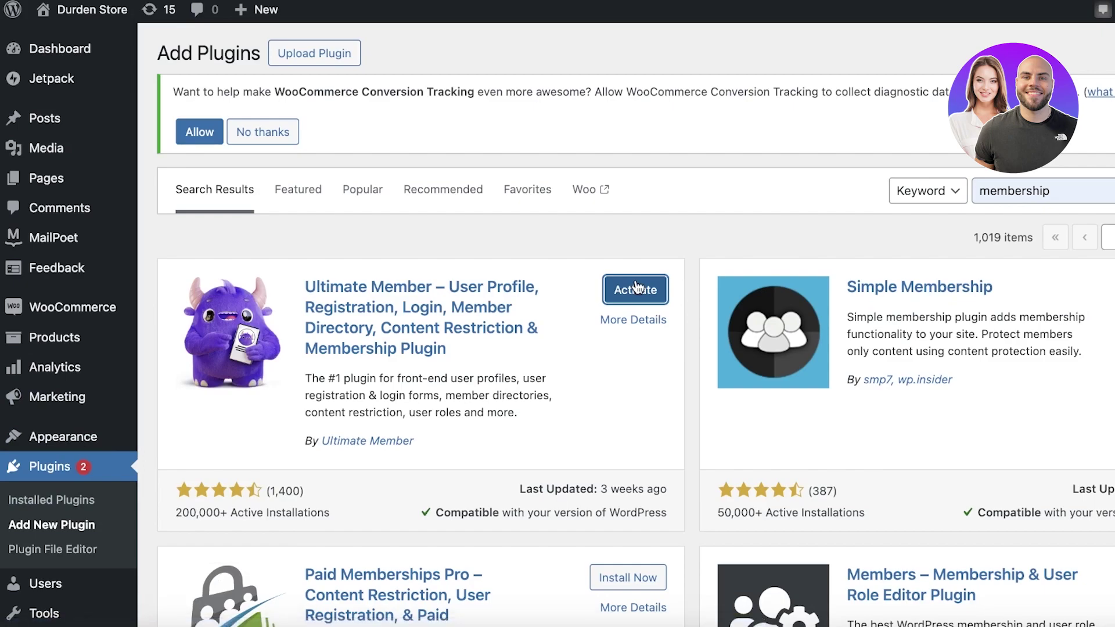
{"action": "scroll", "coordinate": [636, 287], "scroll_direction": "down", "scroll_amount": 7}
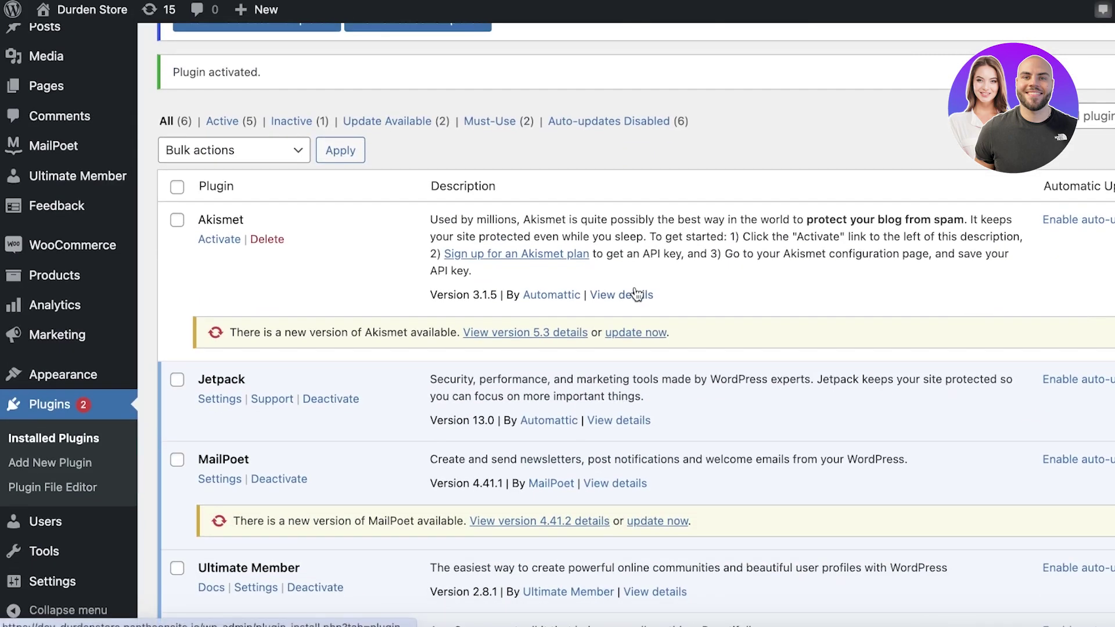
{"action": "scroll", "coordinate": [638, 293], "scroll_direction": "down", "scroll_amount": 4}
{"action": "scroll", "coordinate": [637, 293], "scroll_direction": "up", "scroll_amount": 3}
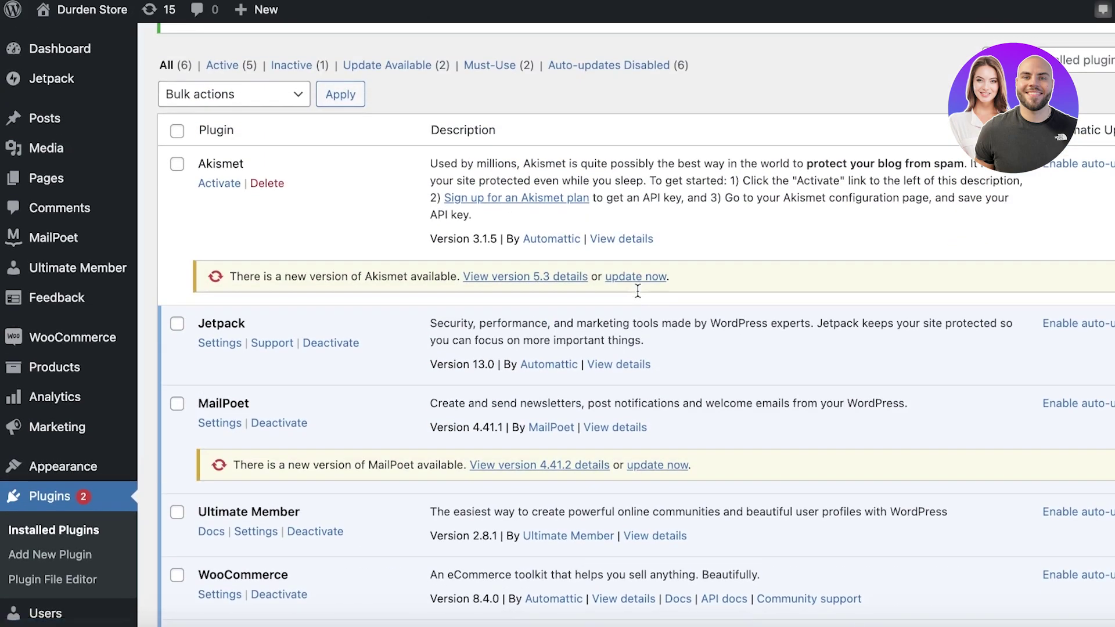
{"action": "scroll", "coordinate": [274, 493], "scroll_direction": "down", "scroll_amount": 1}
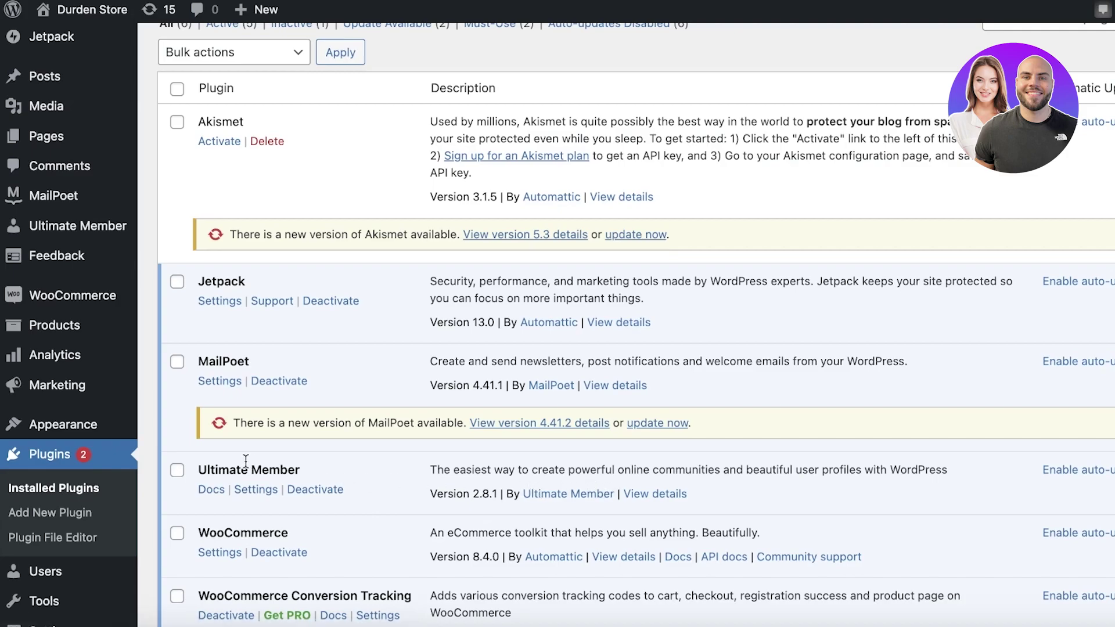
{"action": "scroll", "coordinate": [70, 270], "scroll_direction": "up", "scroll_amount": 8}
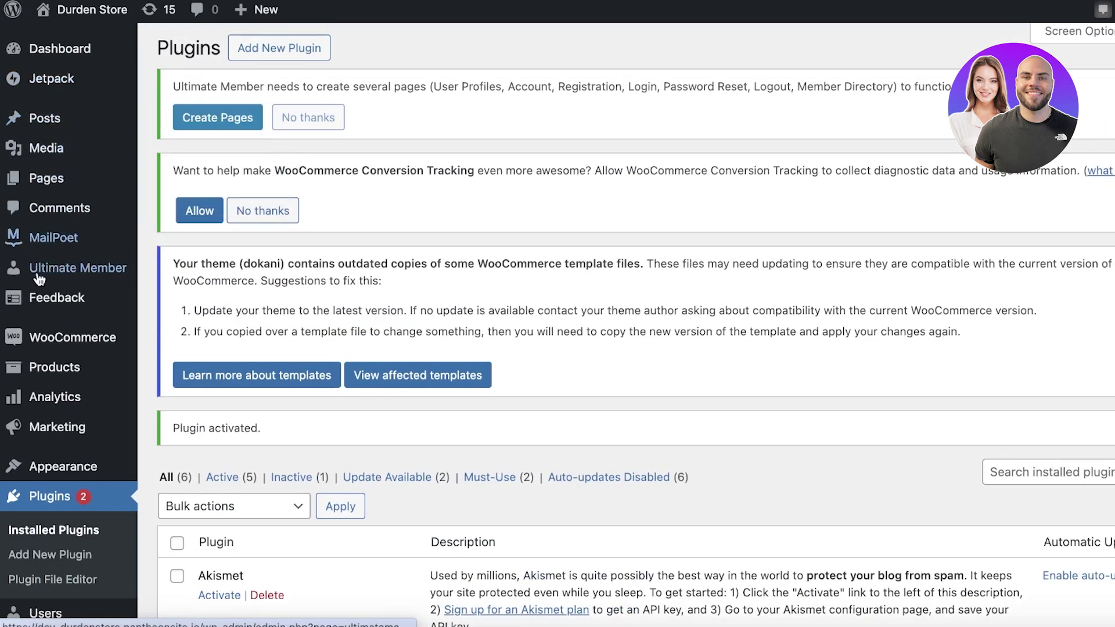
- Open the Ultimate Member dashboard, collapse Users Overview, and dismiss both setup notices
{"action": "mouse_move", "coordinate": [44, 274]}
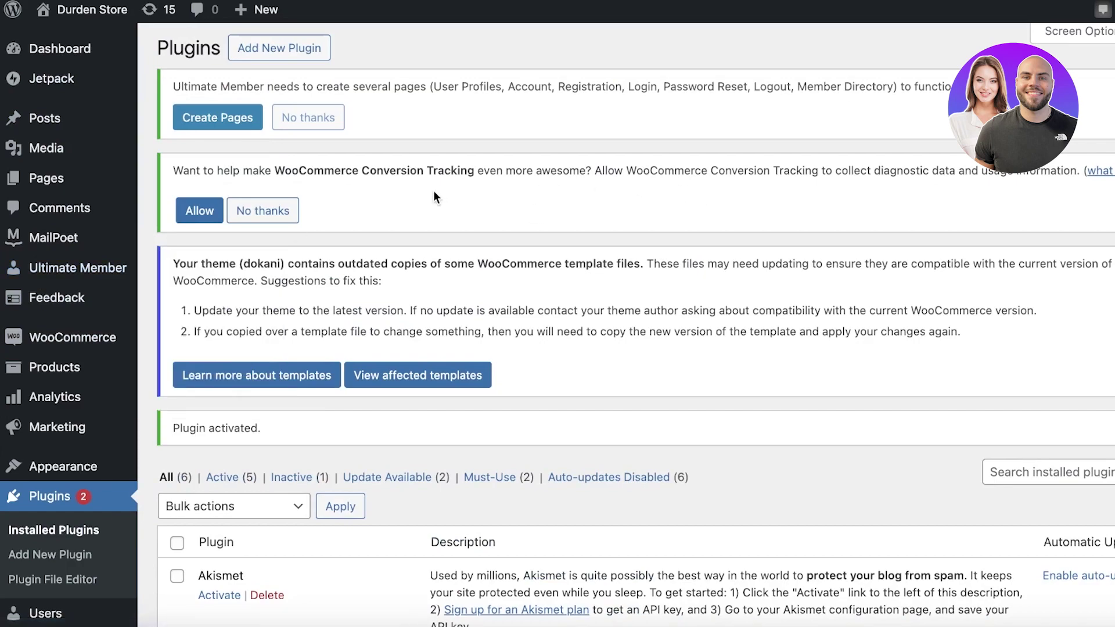
{"action": "mouse_move", "coordinate": [105, 277]}
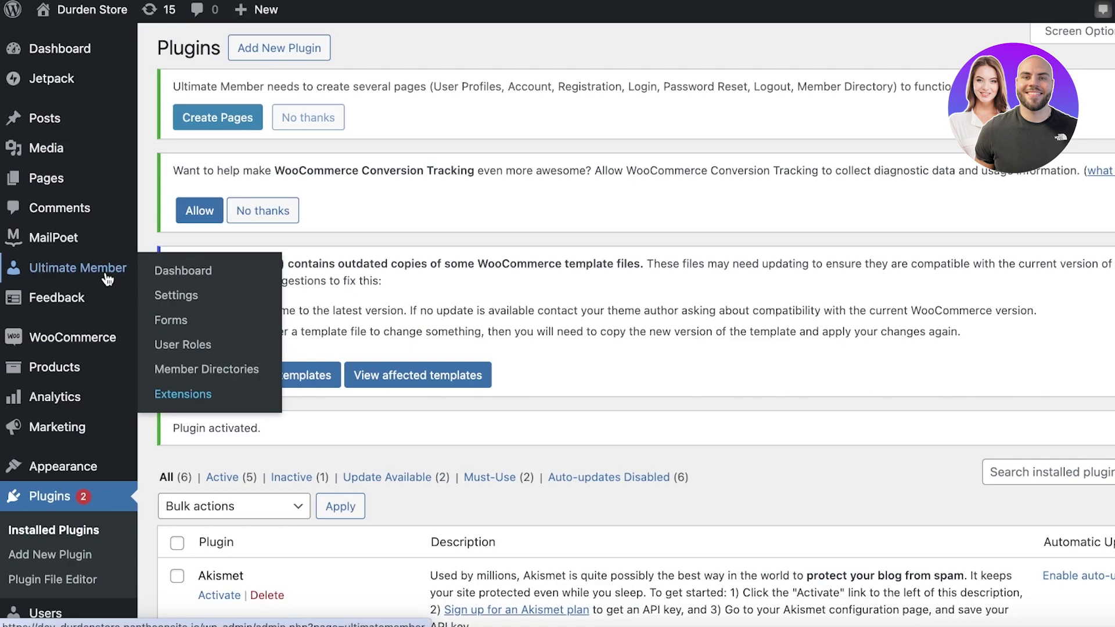
{"action": "left_click", "coordinate": [107, 277]}
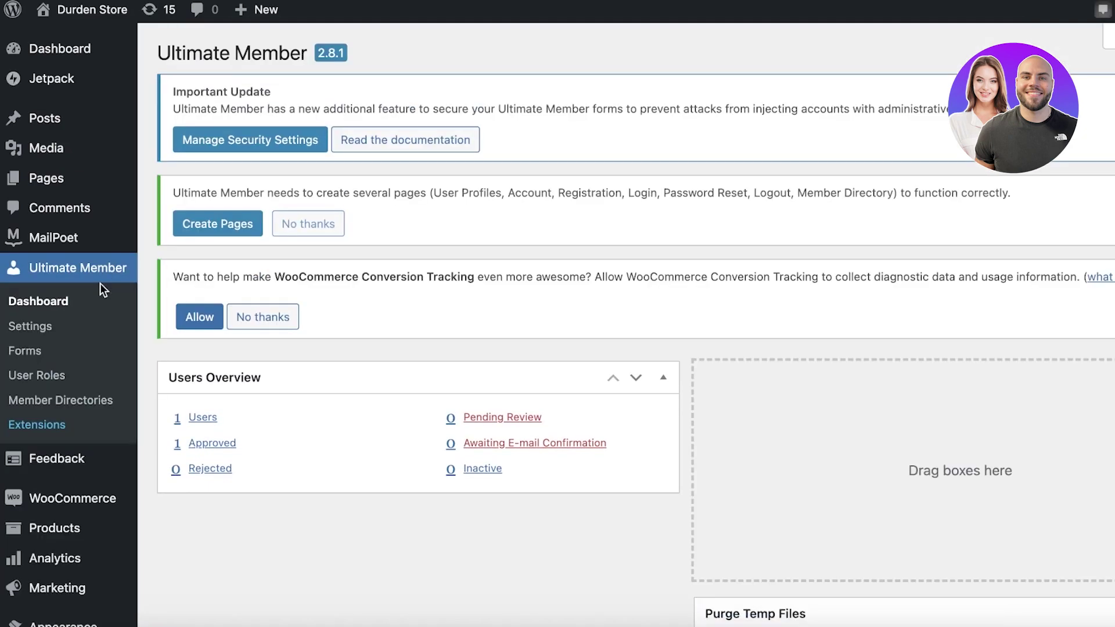
{"action": "left_click", "coordinate": [661, 381]}
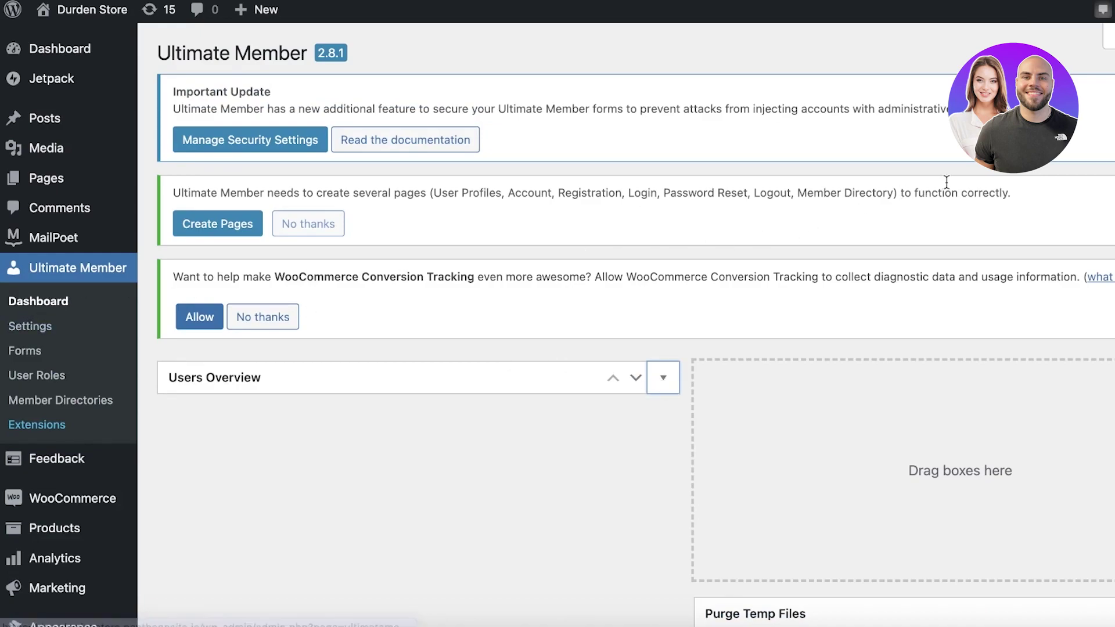
{"action": "left_click", "coordinate": [1081, 90]}
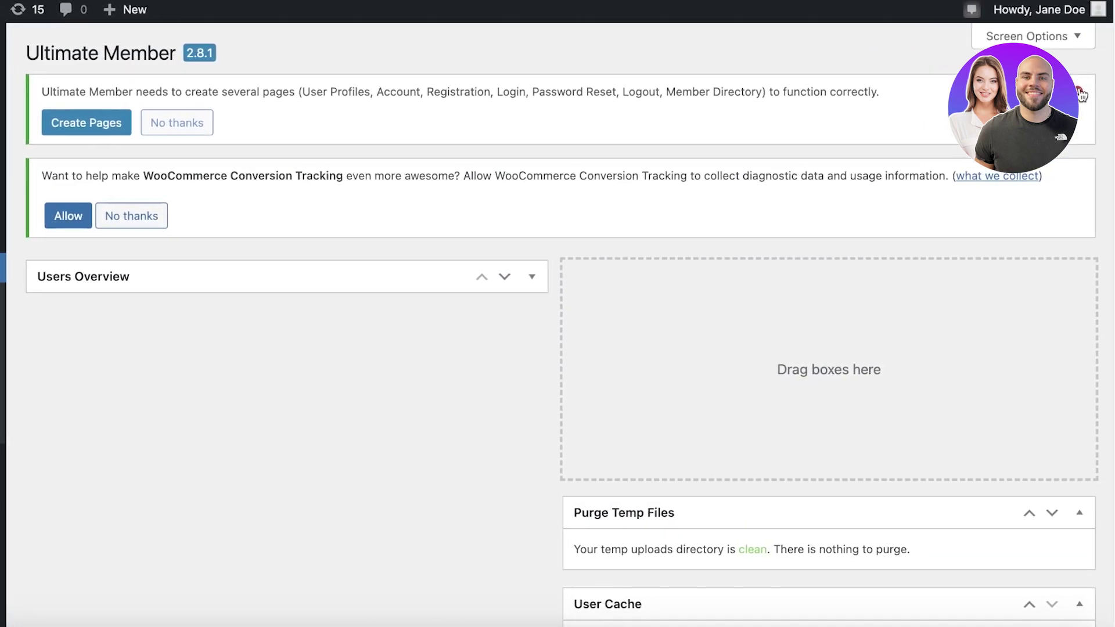
{"action": "left_click", "coordinate": [1081, 92]}
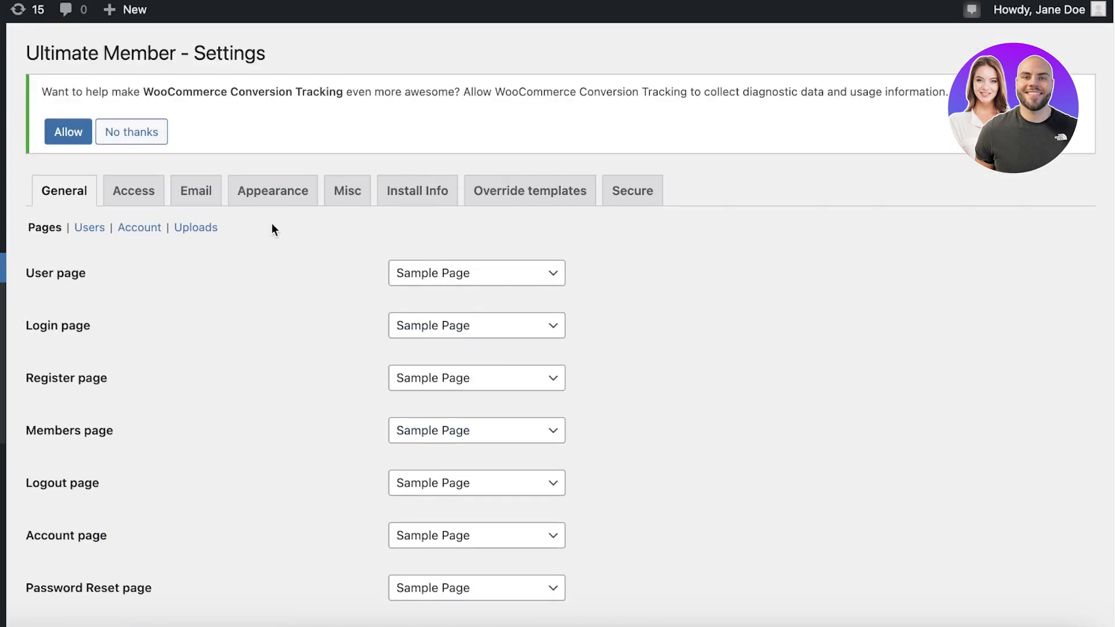
- Check the User and Login page choices, leaving the Login page on Sample Page
{"action": "scroll", "coordinate": [325, 186], "scroll_direction": "down", "scroll_amount": 2}
{"action": "left_click", "coordinate": [393, 153]}
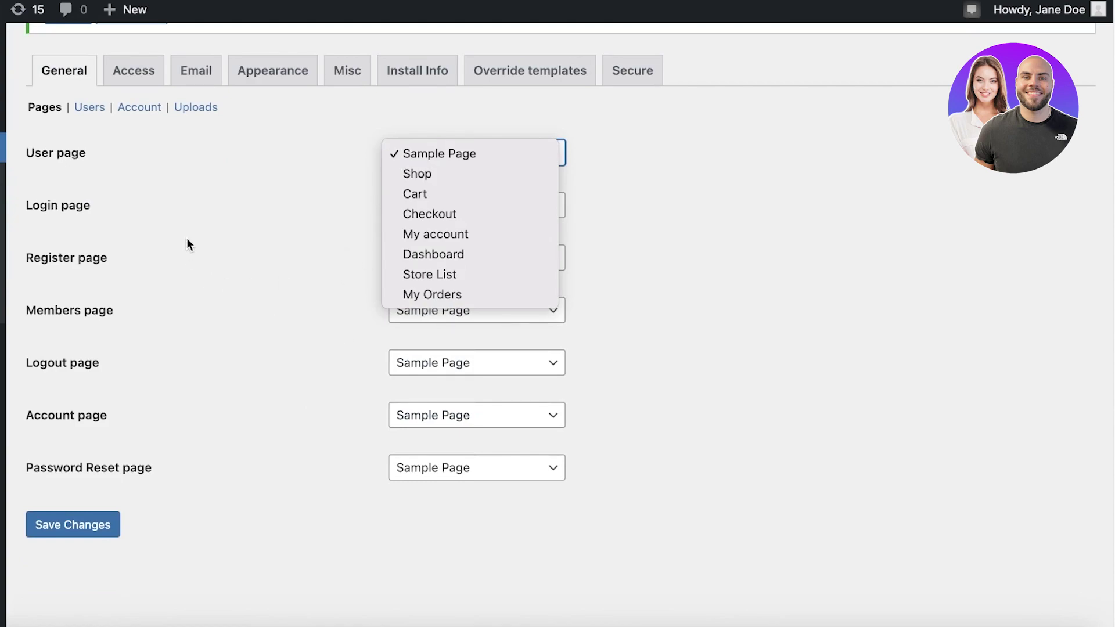
{"action": "left_click", "coordinate": [311, 207]}
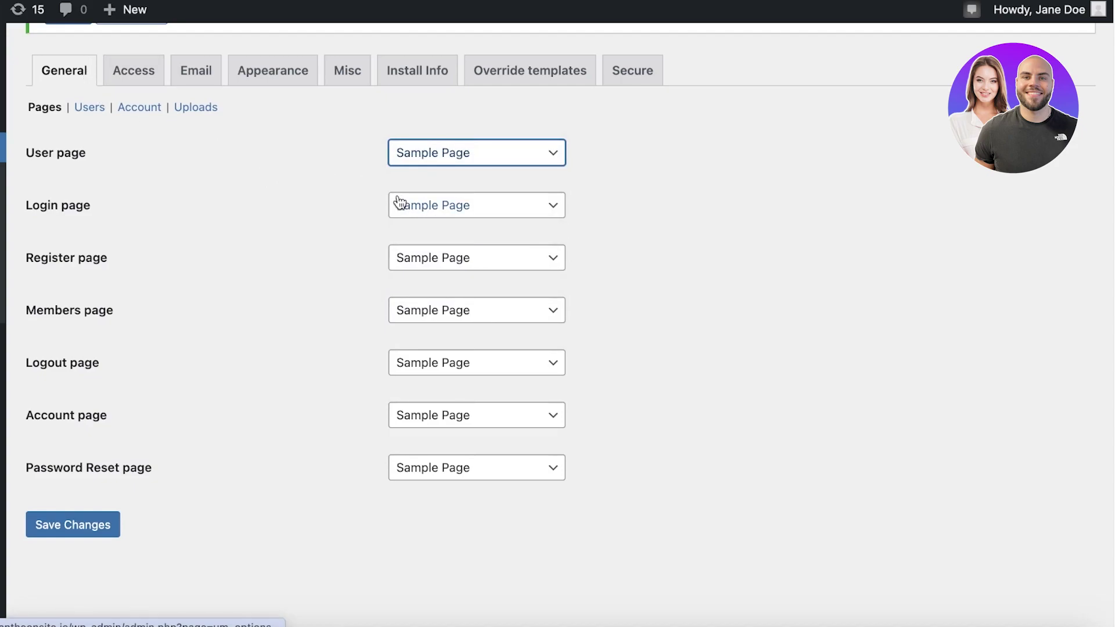
{"action": "left_click", "coordinate": [430, 210]}
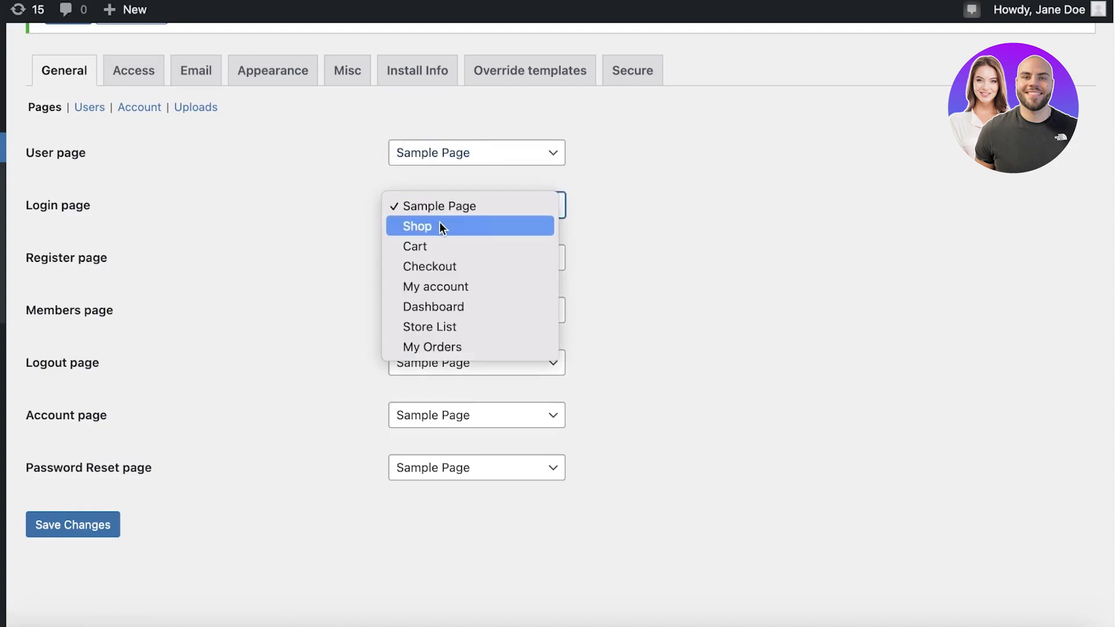
{"action": "left_click", "coordinate": [461, 284]}
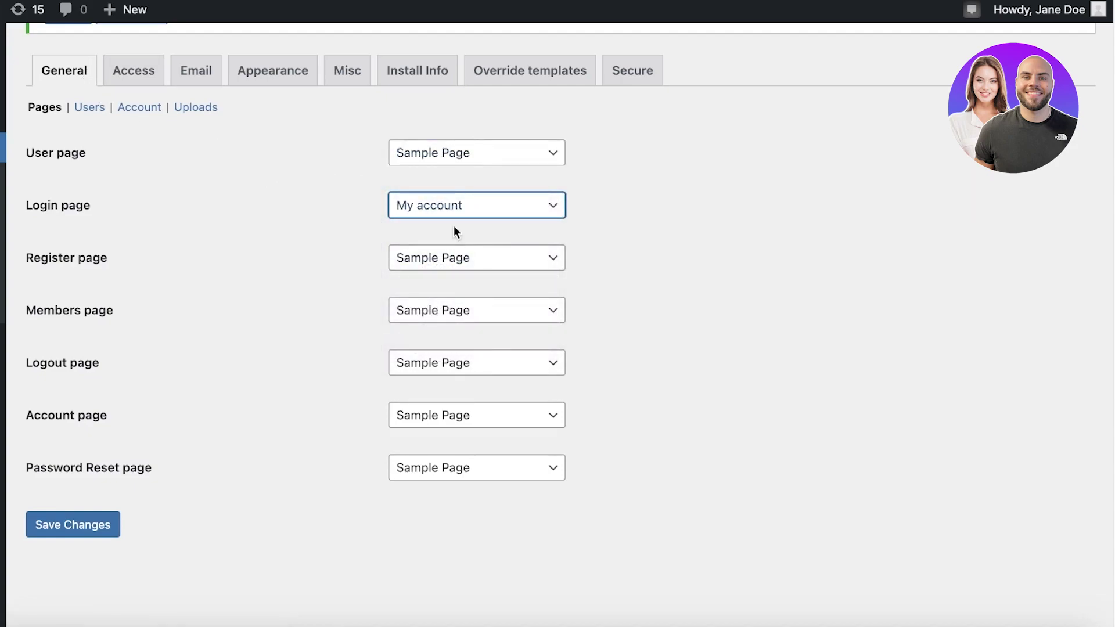
{"action": "left_click", "coordinate": [450, 209]}
{"action": "left_click", "coordinate": [436, 125]}
{"action": "scroll", "coordinate": [281, 216], "scroll_direction": "up", "scroll_amount": 3}
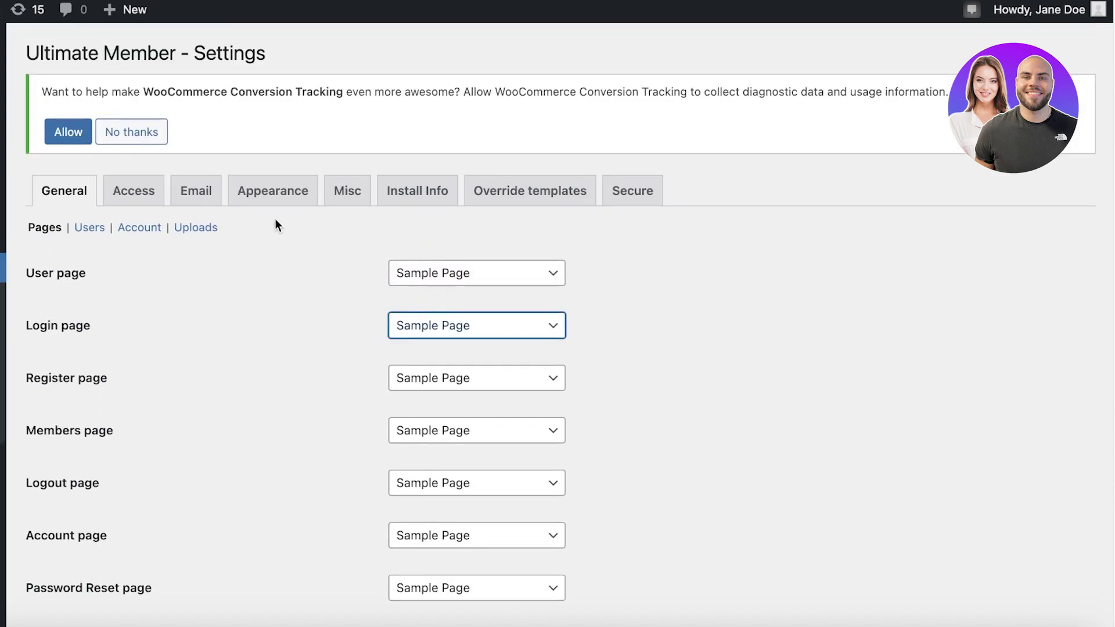
- Browse the All Pages list, then go back to Ultimate Member's Forms list
{"action": "mouse_move", "coordinate": [3, 175]}
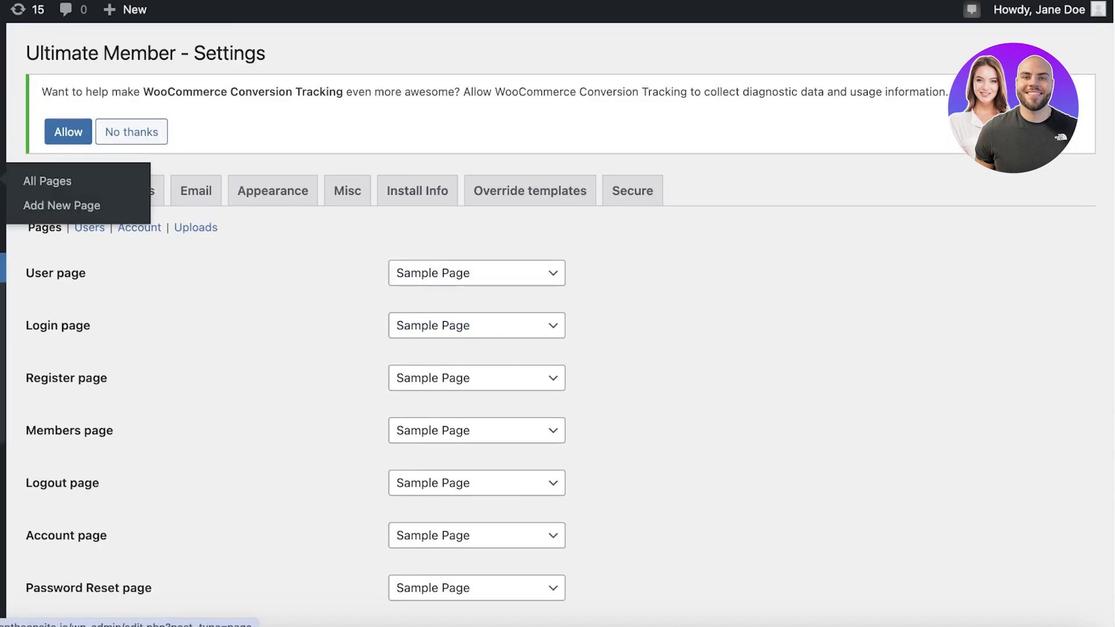
{"action": "left_click", "coordinate": [47, 181]}
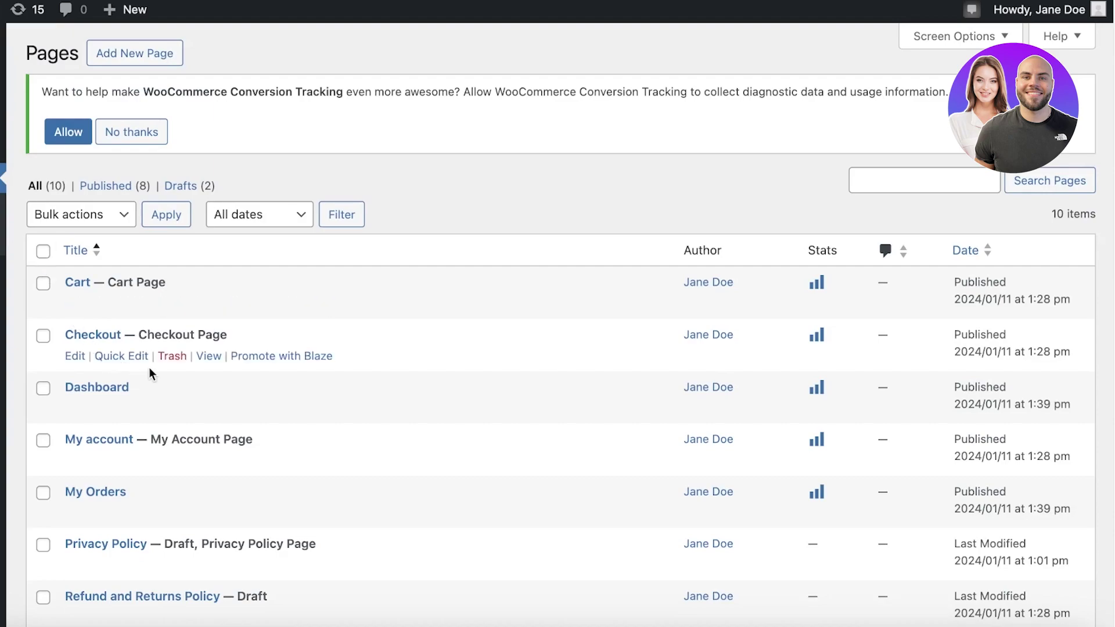
{"action": "scroll", "coordinate": [206, 269], "scroll_direction": "down", "scroll_amount": 3}
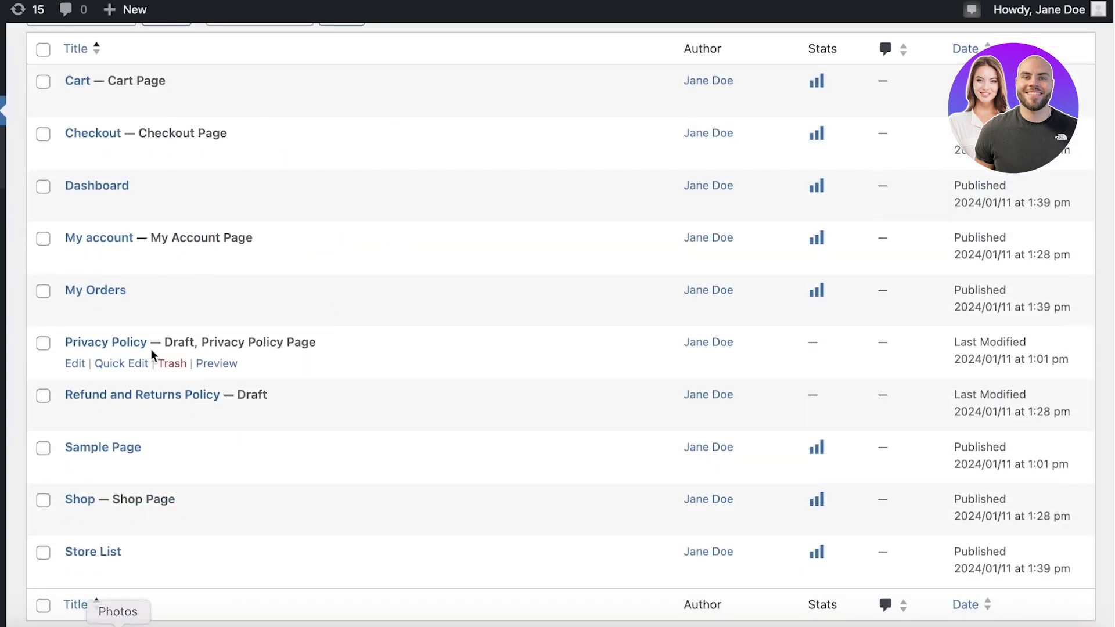
{"action": "scroll", "coordinate": [259, 459], "scroll_direction": "down", "scroll_amount": 1}
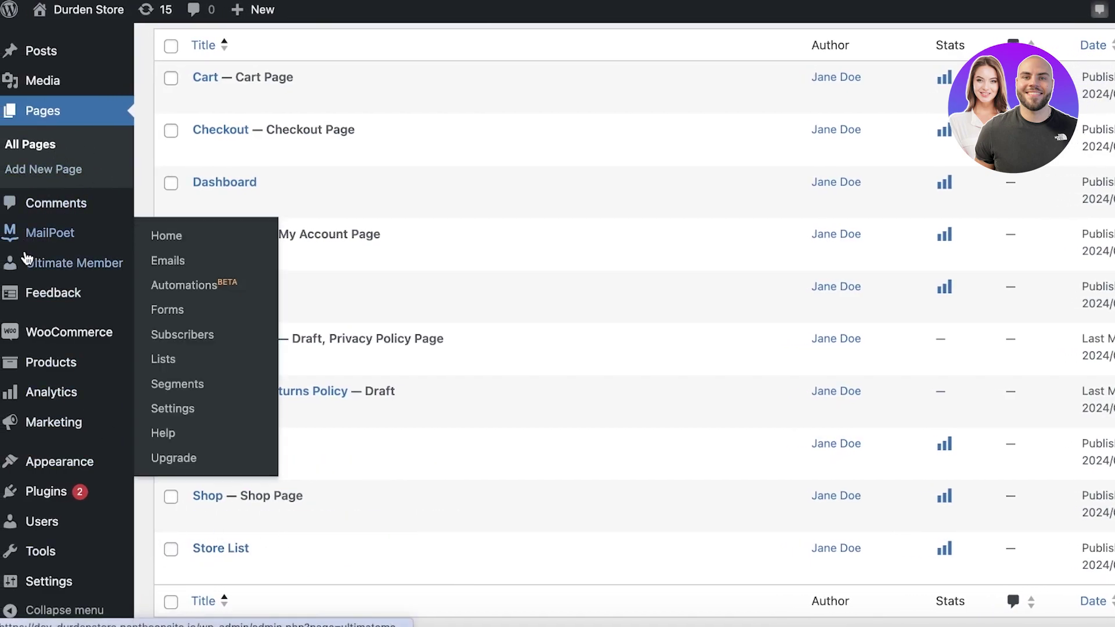
{"action": "left_click", "coordinate": [179, 265]}
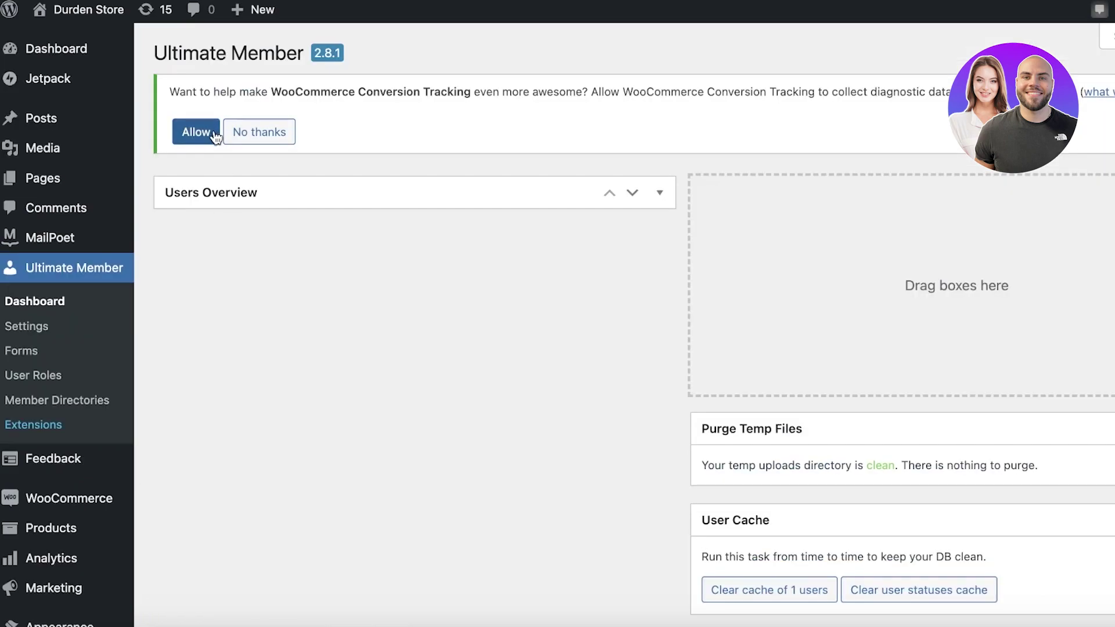
{"action": "left_click", "coordinate": [28, 359]}
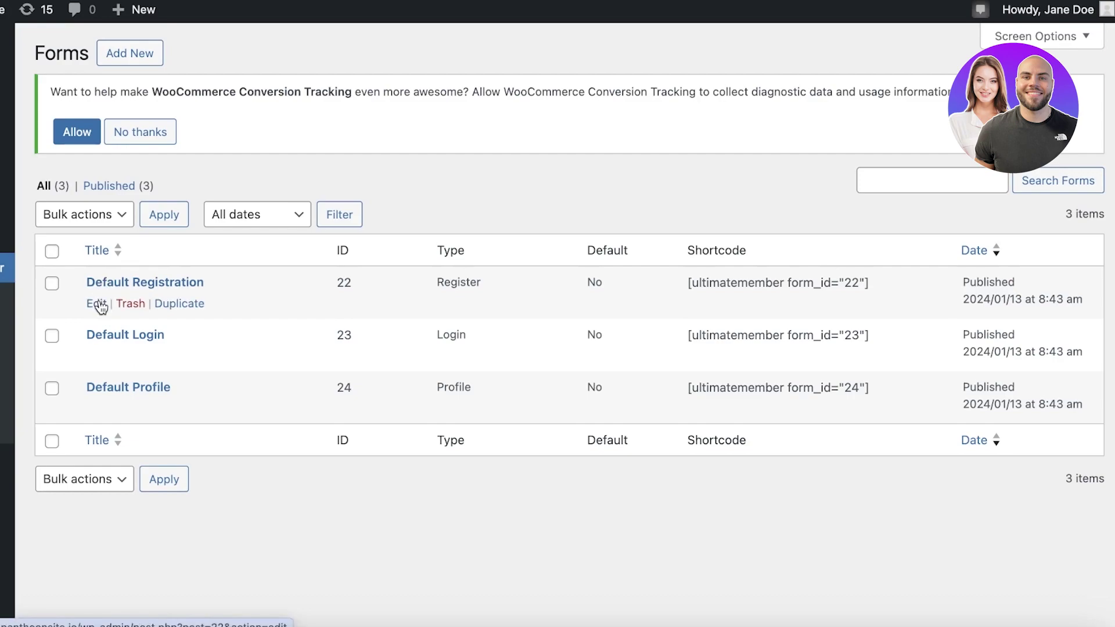
- Edit Default Registration and try two- and three-column rows before returning to one column
{"action": "left_click", "coordinate": [100, 305]}
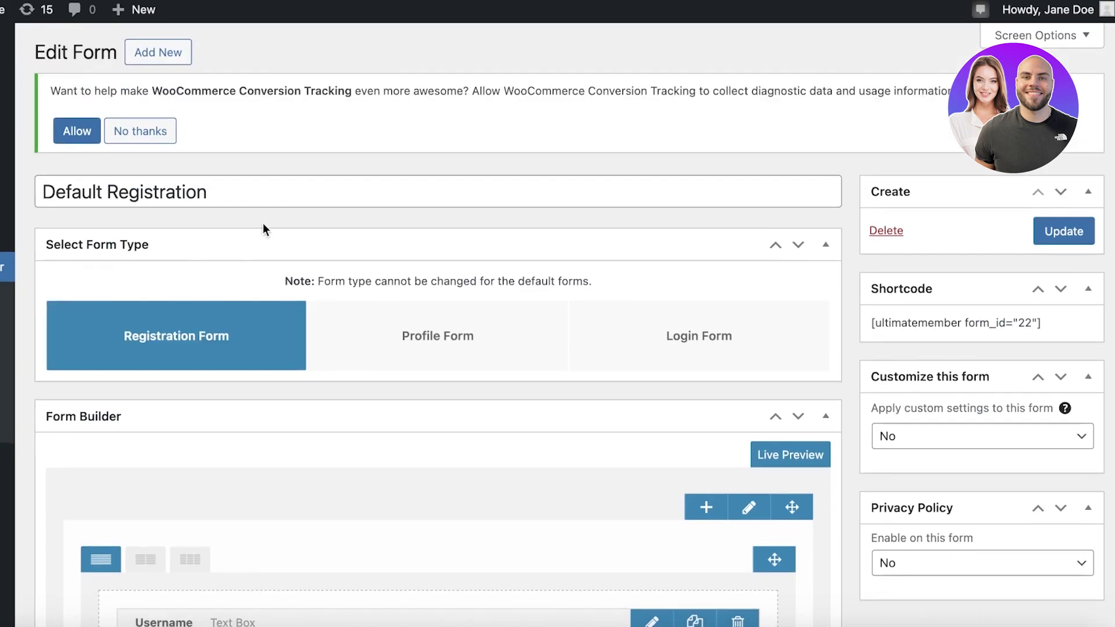
{"action": "scroll", "coordinate": [264, 229], "scroll_direction": "down", "scroll_amount": 6}
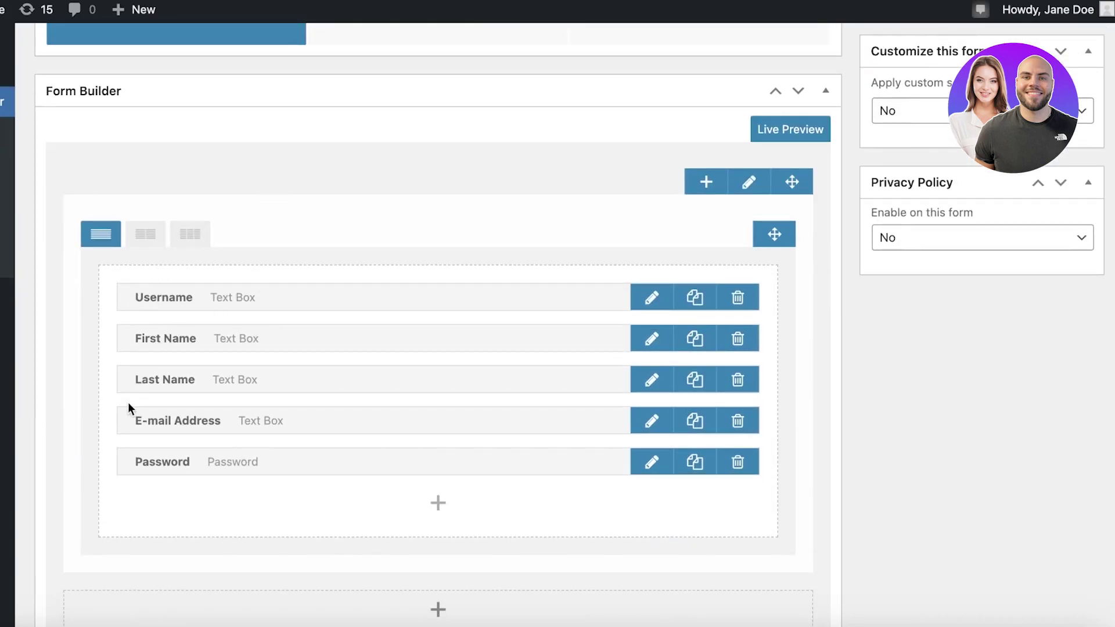
{"action": "scroll", "coordinate": [140, 453], "scroll_direction": "down", "scroll_amount": 1}
{"action": "scroll", "coordinate": [143, 437], "scroll_direction": "up", "scroll_amount": 6}
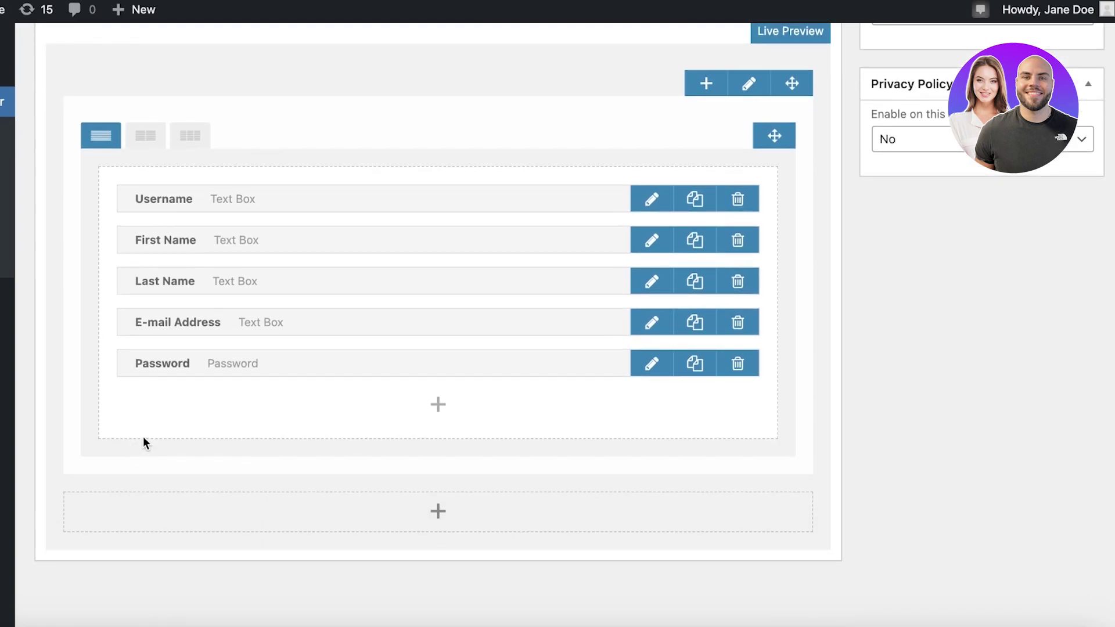
{"action": "scroll", "coordinate": [181, 466], "scroll_direction": "down", "scroll_amount": 1}
{"action": "scroll", "coordinate": [161, 509], "scroll_direction": "down", "scroll_amount": 6}
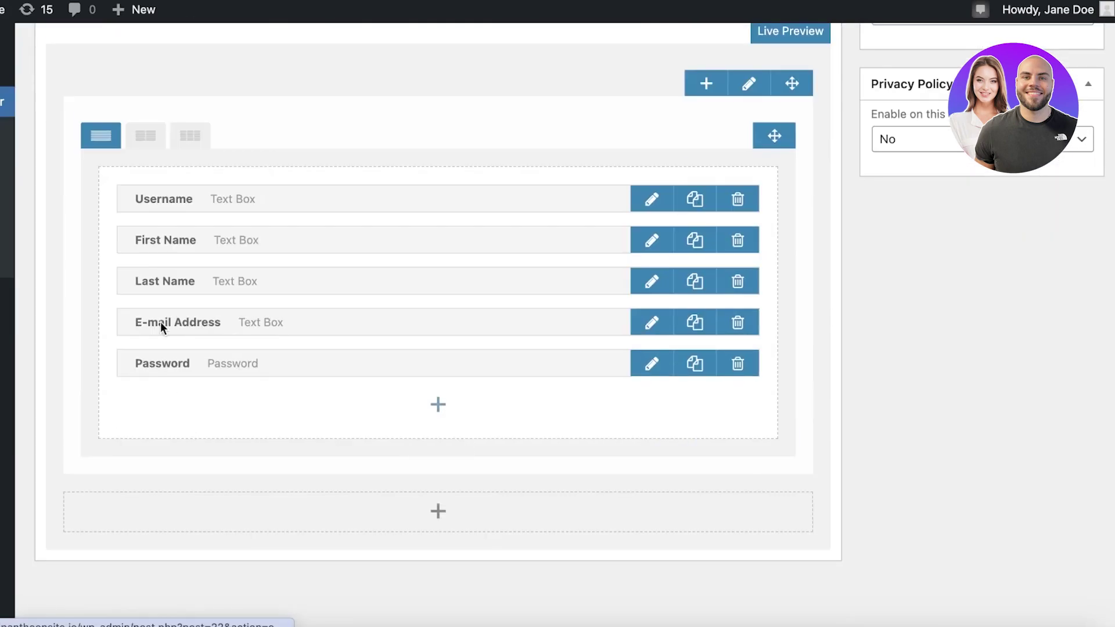
{"action": "left_click", "coordinate": [146, 138]}
{"action": "left_click", "coordinate": [205, 140]}
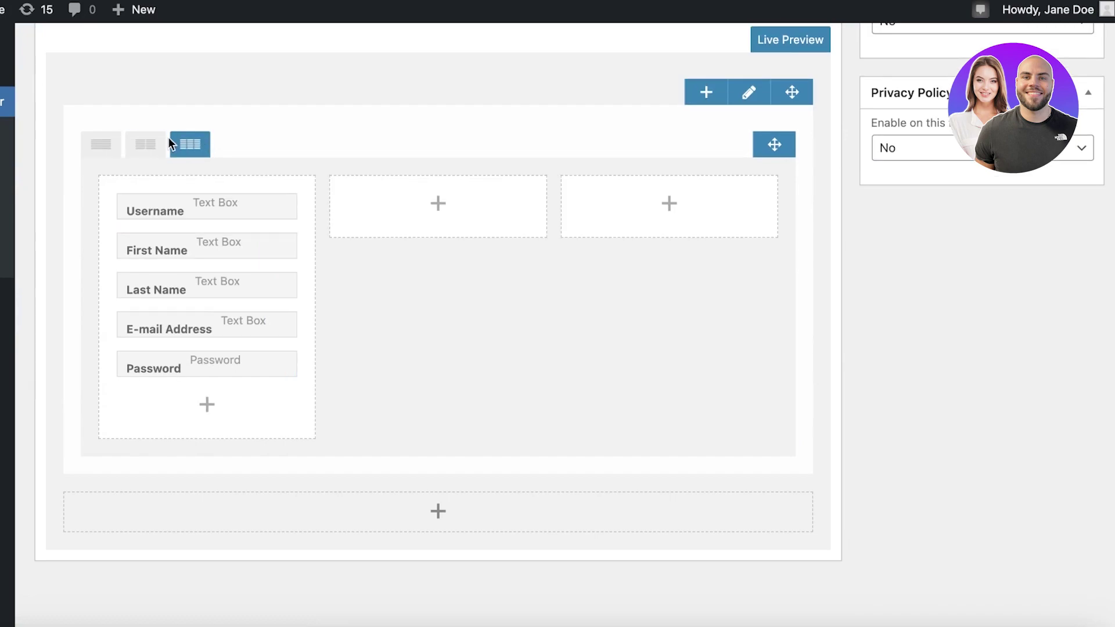
{"action": "left_click", "coordinate": [100, 139]}
{"action": "scroll", "coordinate": [381, 277], "scroll_direction": "up", "scroll_amount": 7}
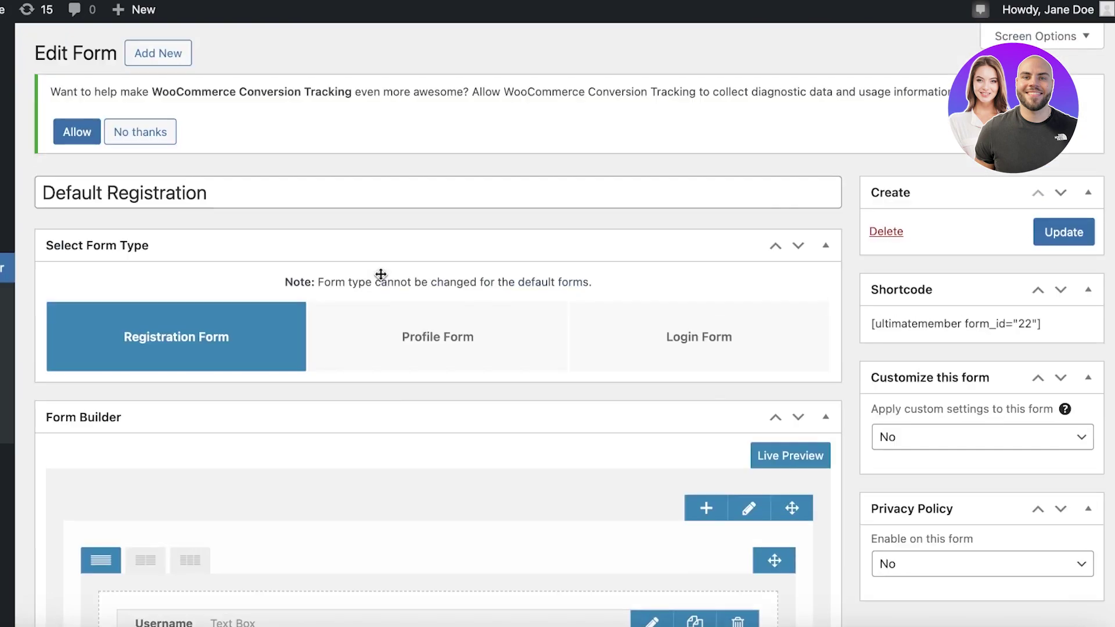
{"action": "scroll", "coordinate": [381, 276], "scroll_direction": "down", "scroll_amount": 6}
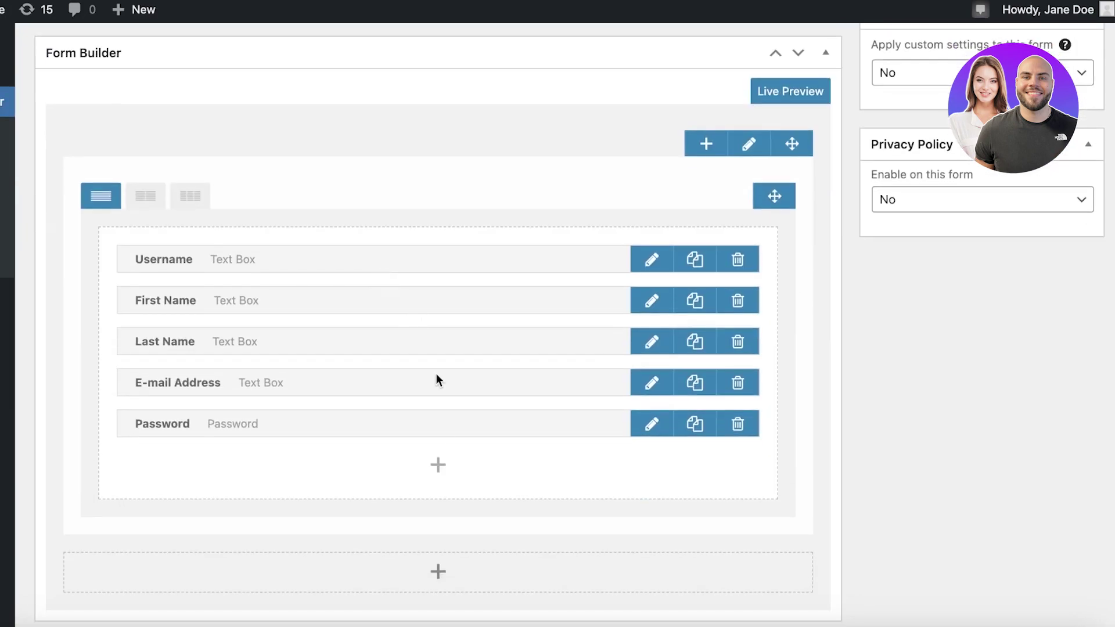
- Add a Telephone Box field titled 'Phone Number' with Everyone privacy below Password
{"action": "left_click", "coordinate": [438, 464]}
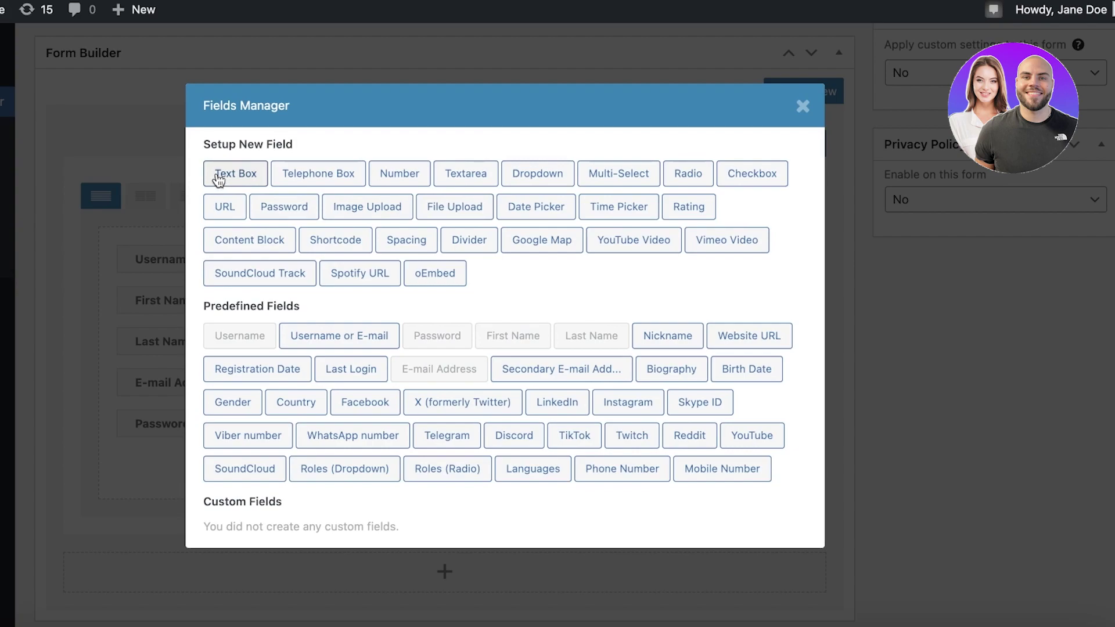
{"action": "left_click", "coordinate": [321, 175]}
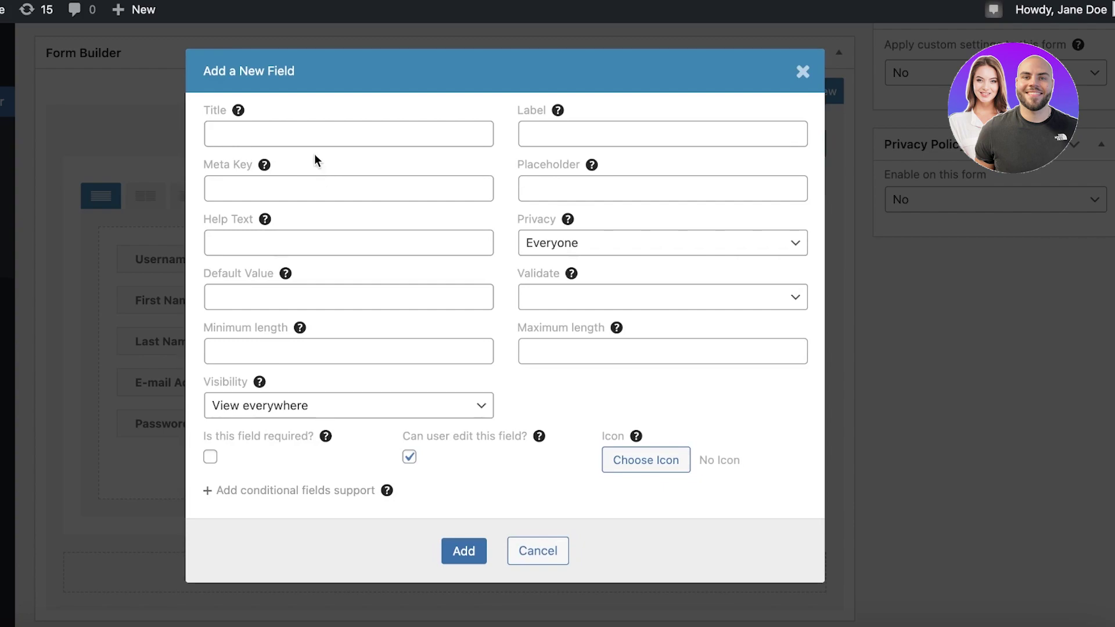
{"action": "left_click", "coordinate": [324, 125]}
{"action": "left_click", "coordinate": [337, 173]}
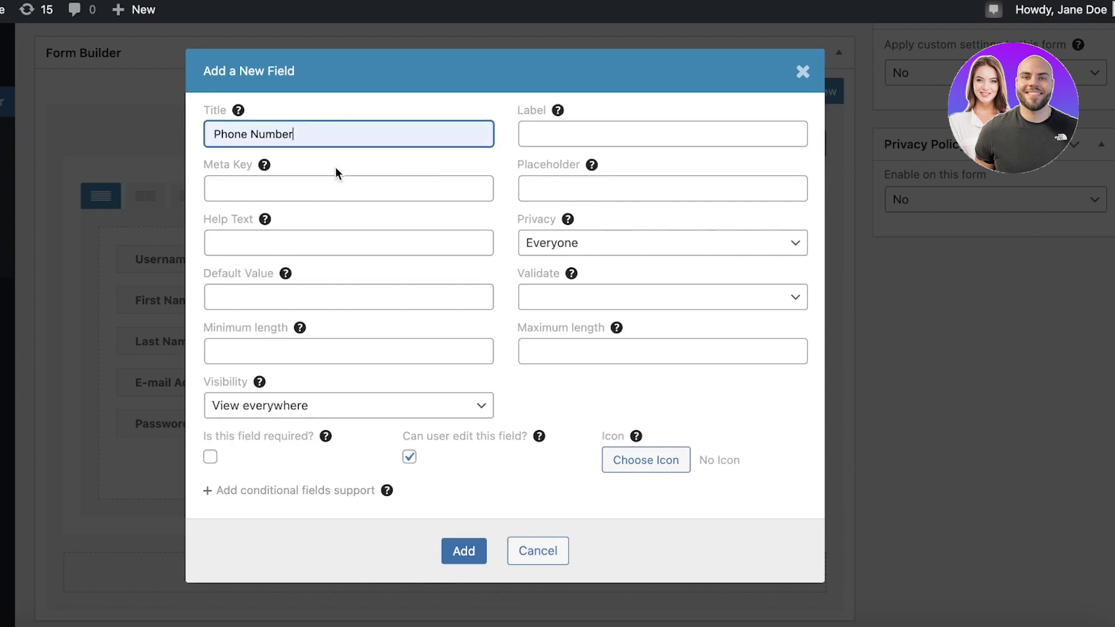
{"action": "left_click", "coordinate": [616, 244]}
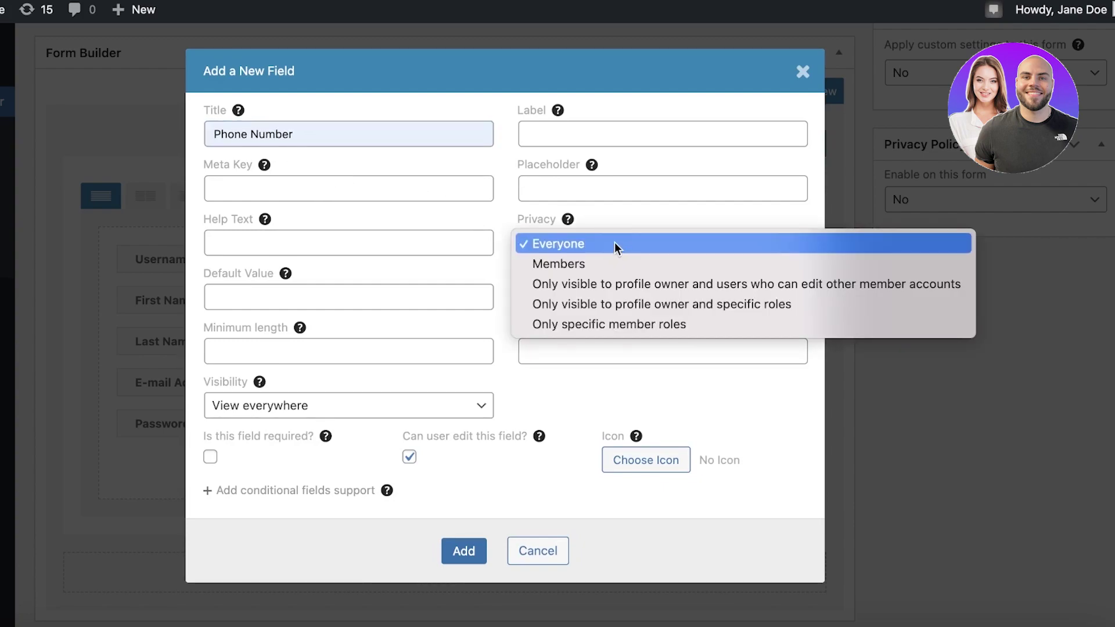
{"action": "left_click", "coordinate": [613, 245]}
{"action": "left_click", "coordinate": [471, 551]}
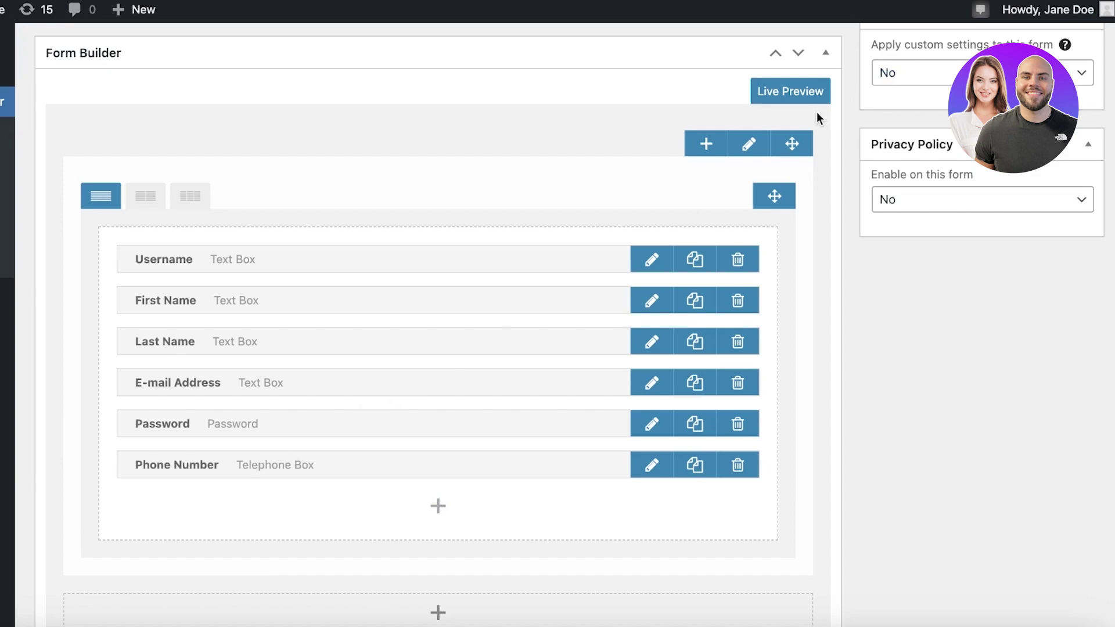
- In the row settings, set the background colour to a purple shifted toward magenta
{"action": "left_click", "coordinate": [748, 148]}
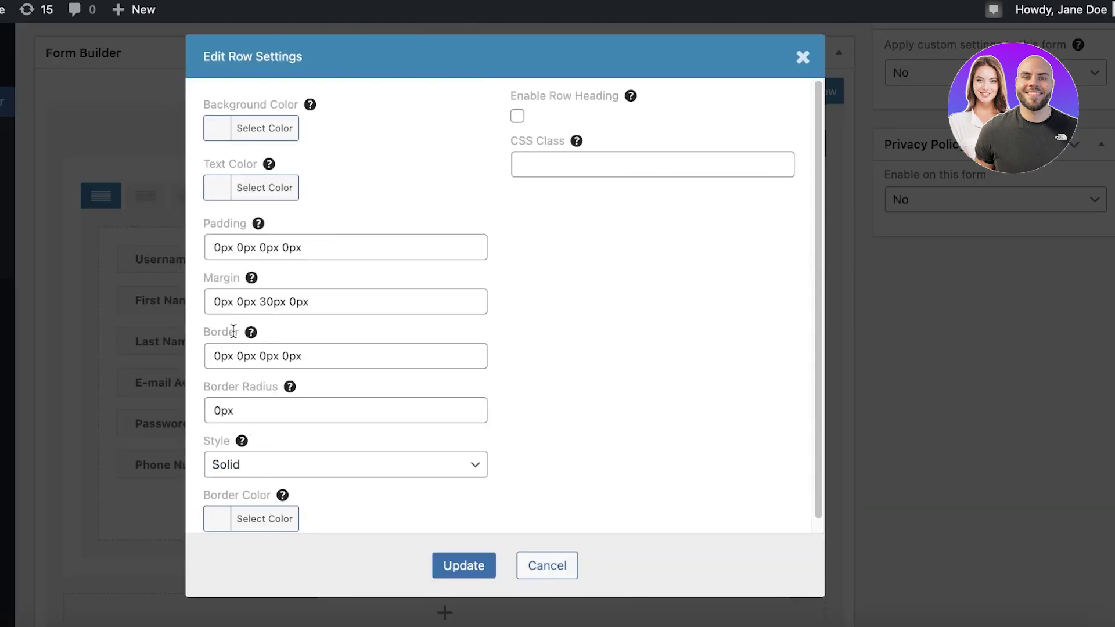
{"action": "left_click", "coordinate": [210, 129]}
{"action": "left_click", "coordinate": [277, 303]}
{"action": "mouse_move", "coordinate": [276, 303]}
{"action": "left_mouse_down"}
{"action": "mouse_move", "coordinate": [308, 302]}
{"action": "mouse_move", "coordinate": [320, 317]}
{"action": "left_mouse_up"}
{"action": "left_click", "coordinate": [363, 354]}
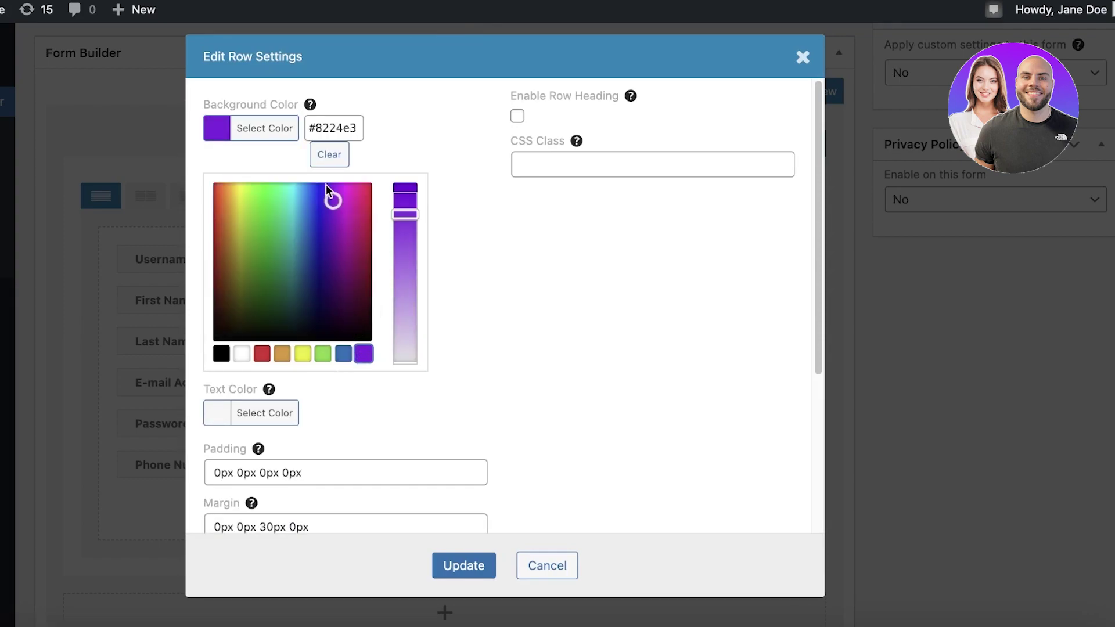
{"action": "mouse_move", "coordinate": [333, 197]}
{"action": "left_mouse_down"}
{"action": "mouse_move", "coordinate": [360, 189]}
{"action": "mouse_move", "coordinate": [401, 320]}
{"action": "mouse_move", "coordinate": [390, 341]}
{"action": "left_mouse_up"}
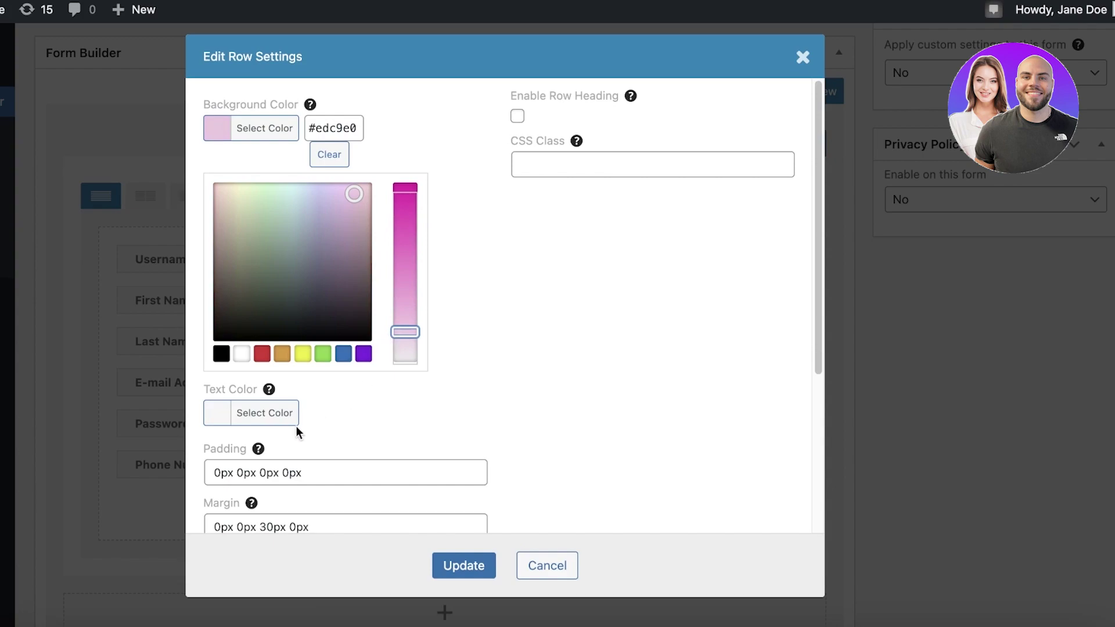
- Look at the row's text colour picker and border styles, keeping Solid
{"action": "scroll", "coordinate": [298, 432], "scroll_direction": "down", "scroll_amount": 4}
{"action": "left_click", "coordinate": [225, 219]}
{"action": "scroll", "coordinate": [537, 273], "scroll_direction": "down", "scroll_amount": 1}
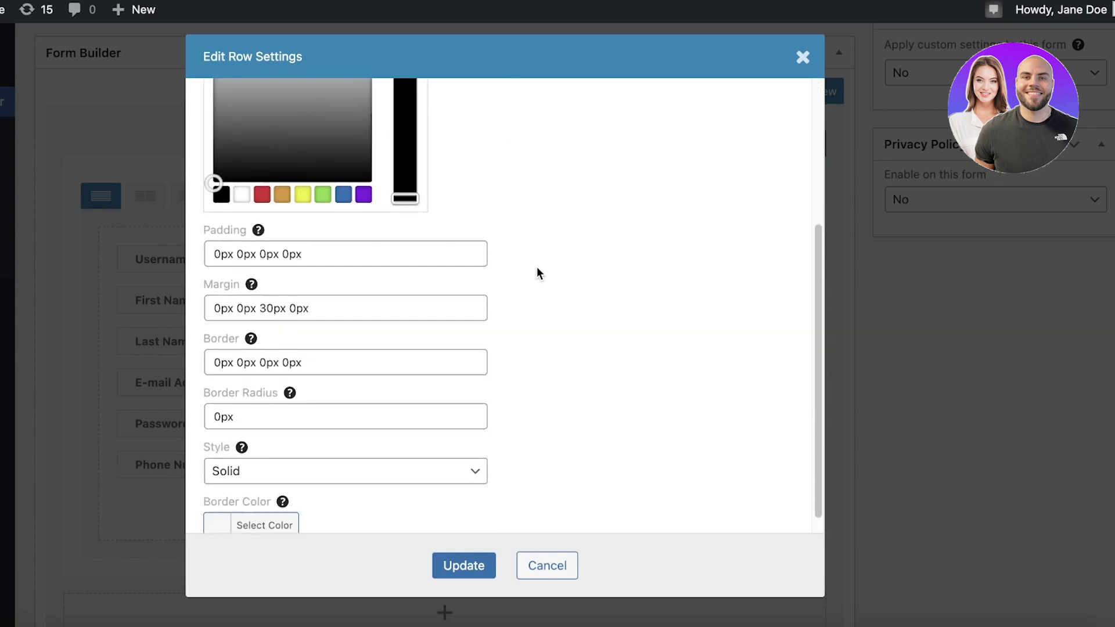
{"action": "scroll", "coordinate": [537, 273], "scroll_direction": "down", "scroll_amount": 1}
{"action": "left_click", "coordinate": [278, 454]}
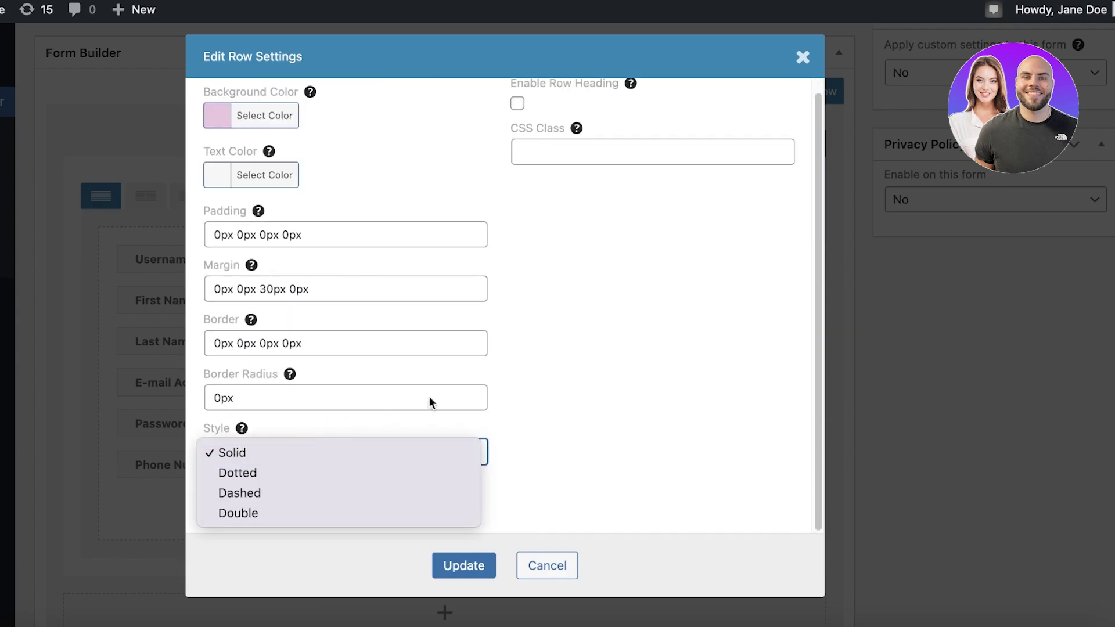
{"action": "left_click", "coordinate": [623, 395]}
- Set the row border colour to a pinkish purple and close the row settings
{"action": "left_click", "coordinate": [250, 505]}
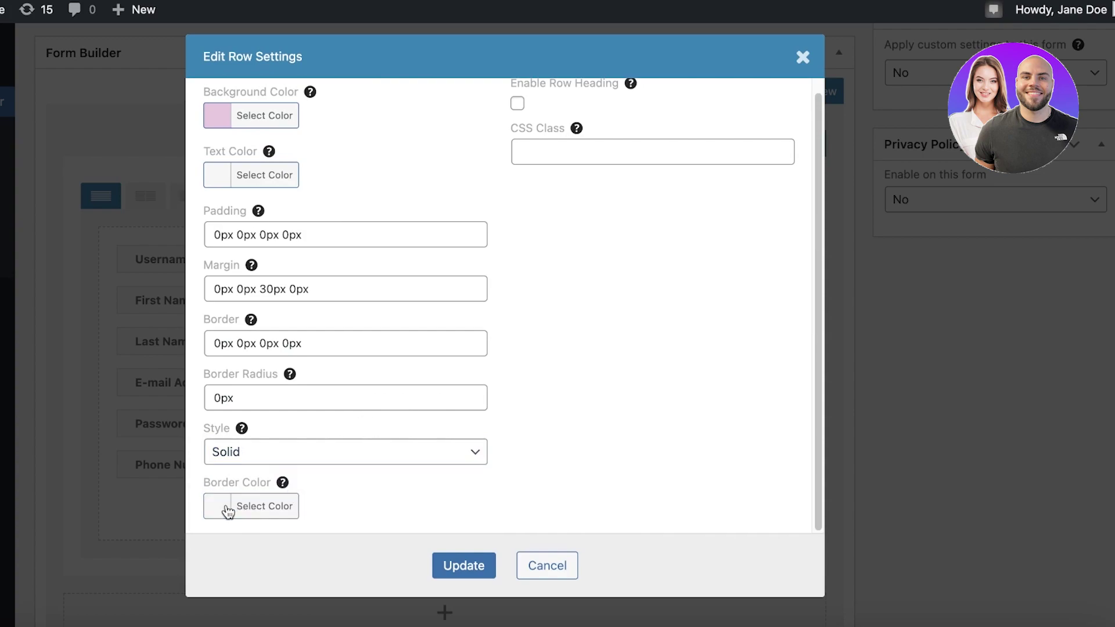
{"action": "scroll", "coordinate": [352, 465], "scroll_direction": "down", "scroll_amount": 4}
{"action": "left_click", "coordinate": [303, 507]}
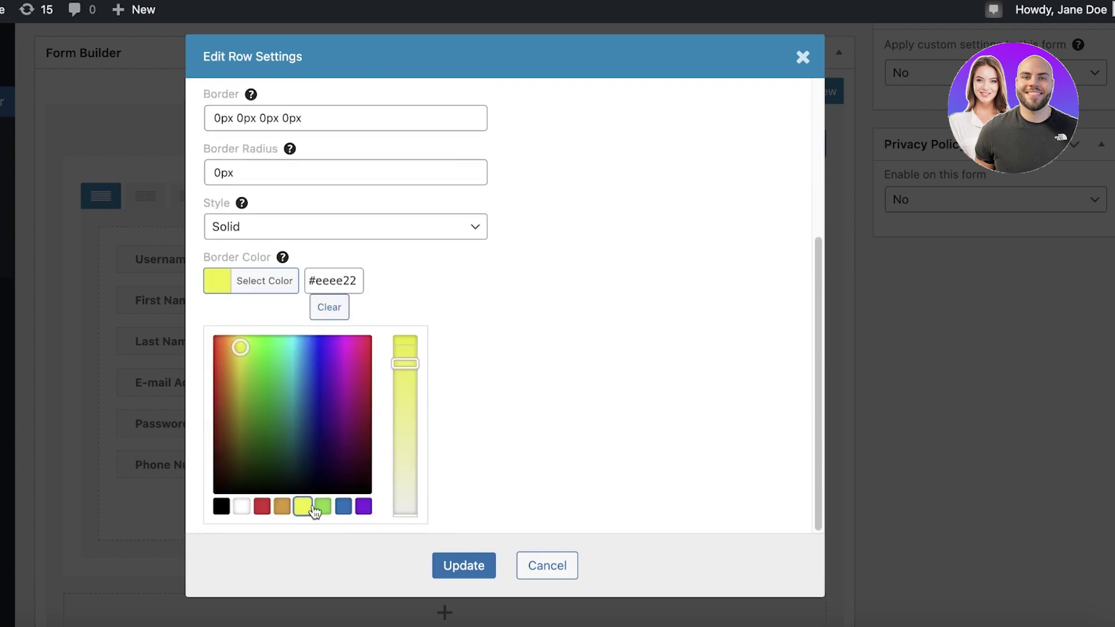
{"action": "left_click", "coordinate": [364, 506]}
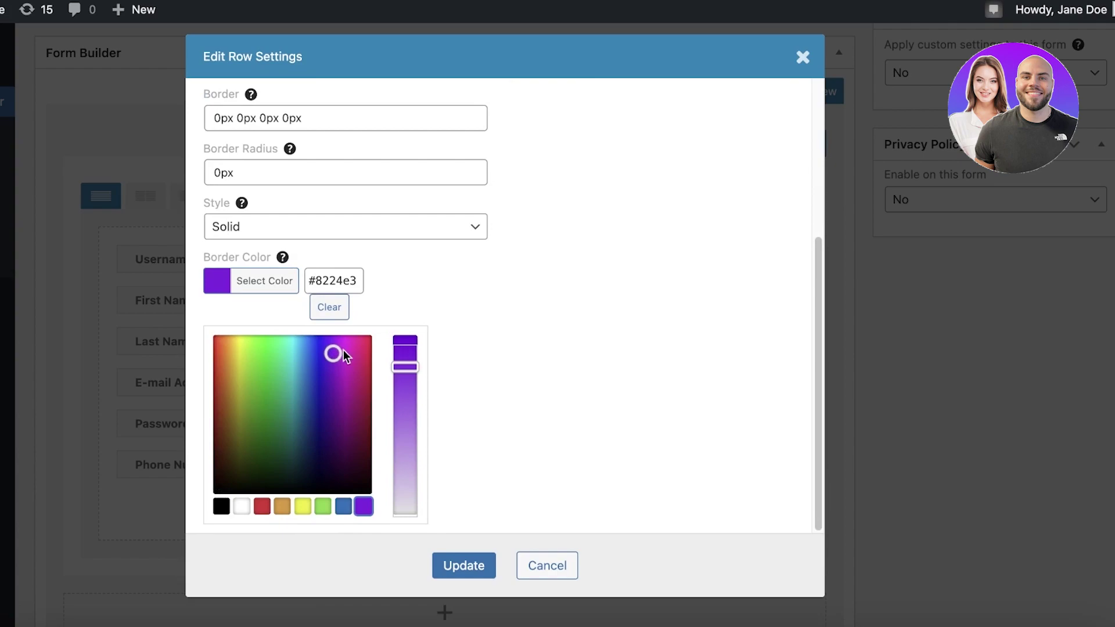
{"action": "mouse_move", "coordinate": [344, 356]}
{"action": "left_mouse_down"}
{"action": "mouse_move", "coordinate": [363, 354]}
{"action": "mouse_move", "coordinate": [345, 416]}
{"action": "mouse_move", "coordinate": [355, 398]}
{"action": "left_mouse_up"}
{"action": "left_click", "coordinate": [463, 565]}
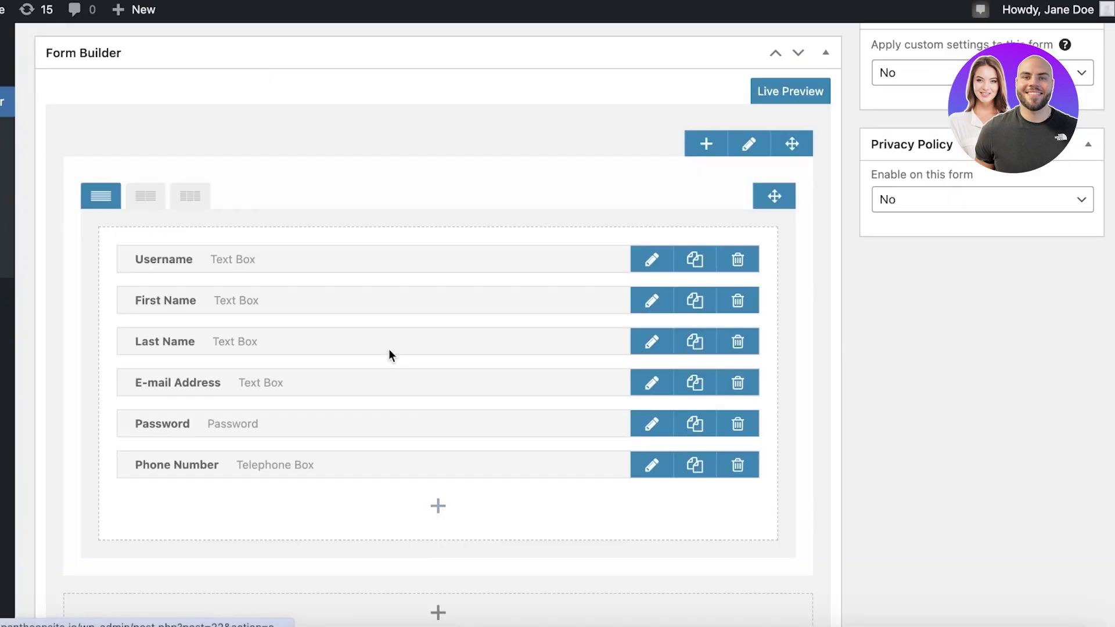
- Review the form builder and open the field type list, closing it without adding a field
{"action": "scroll", "coordinate": [316, 289], "scroll_direction": "down", "scroll_amount": 1}
{"action": "scroll", "coordinate": [314, 284], "scroll_direction": "up", "scroll_amount": 3}
{"action": "scroll", "coordinate": [314, 285], "scroll_direction": "up", "scroll_amount": 4}
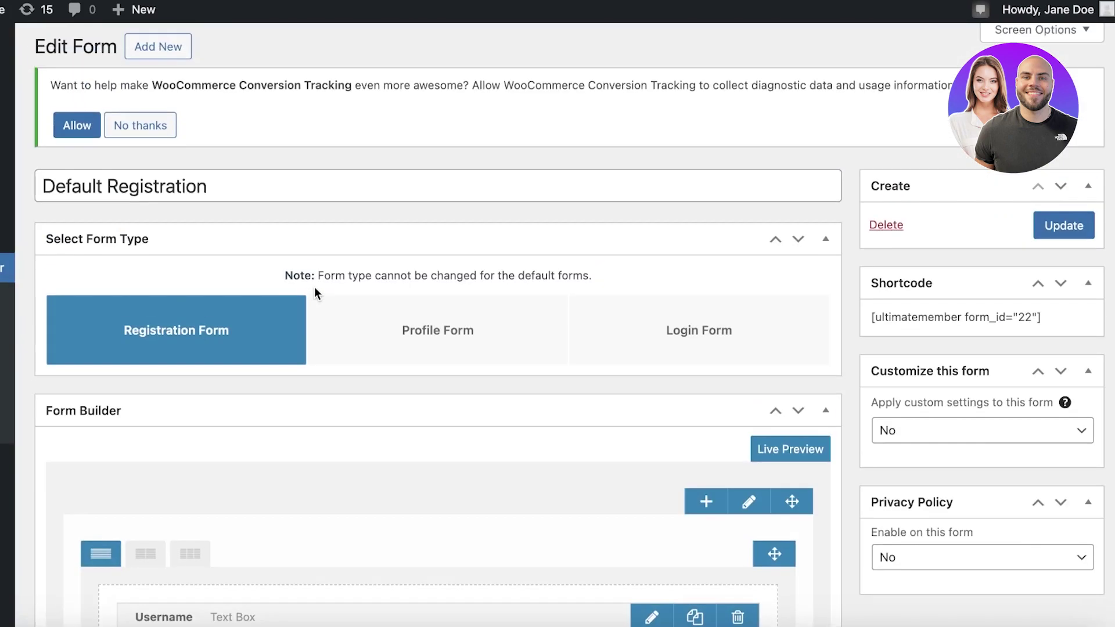
{"action": "scroll", "coordinate": [311, 292], "scroll_direction": "down", "scroll_amount": 7}
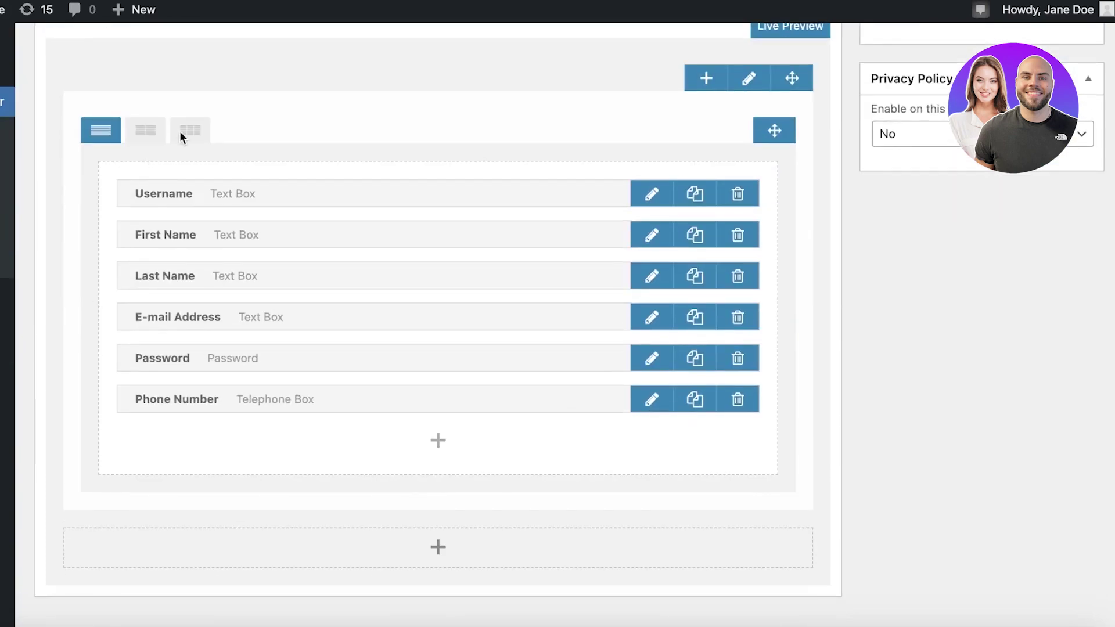
{"action": "scroll", "coordinate": [304, 428], "scroll_direction": "up", "scroll_amount": 4}
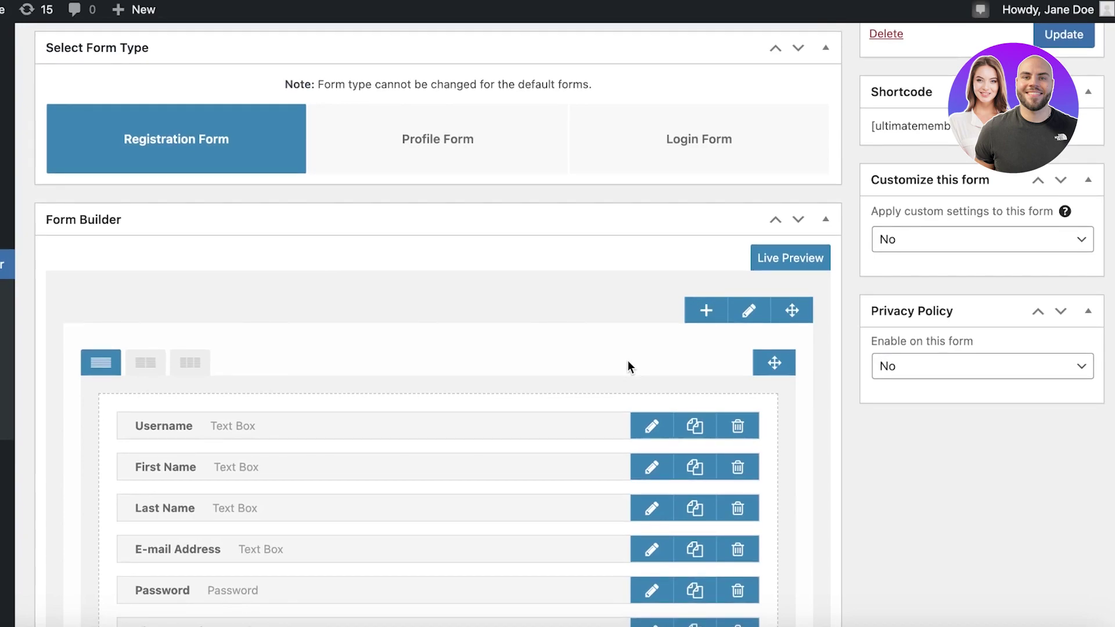
{"action": "scroll", "coordinate": [582, 370], "scroll_direction": "down", "scroll_amount": 4}
{"action": "left_click", "coordinate": [455, 470]}
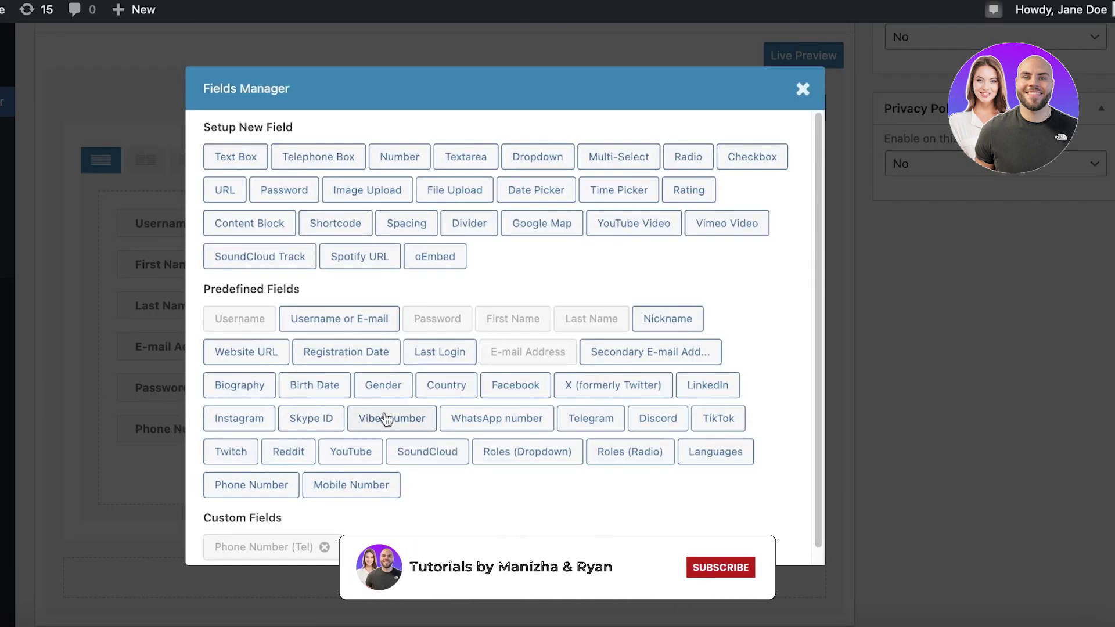
{"action": "left_click", "coordinate": [803, 93]}
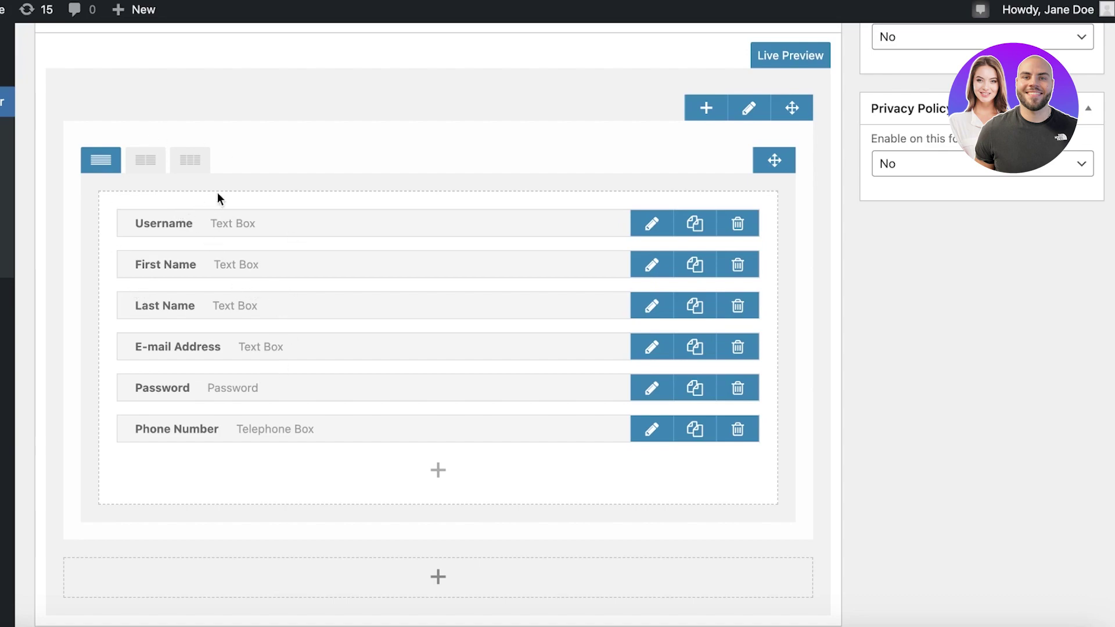
{"action": "scroll", "coordinate": [210, 291], "scroll_direction": "up", "scroll_amount": 7}
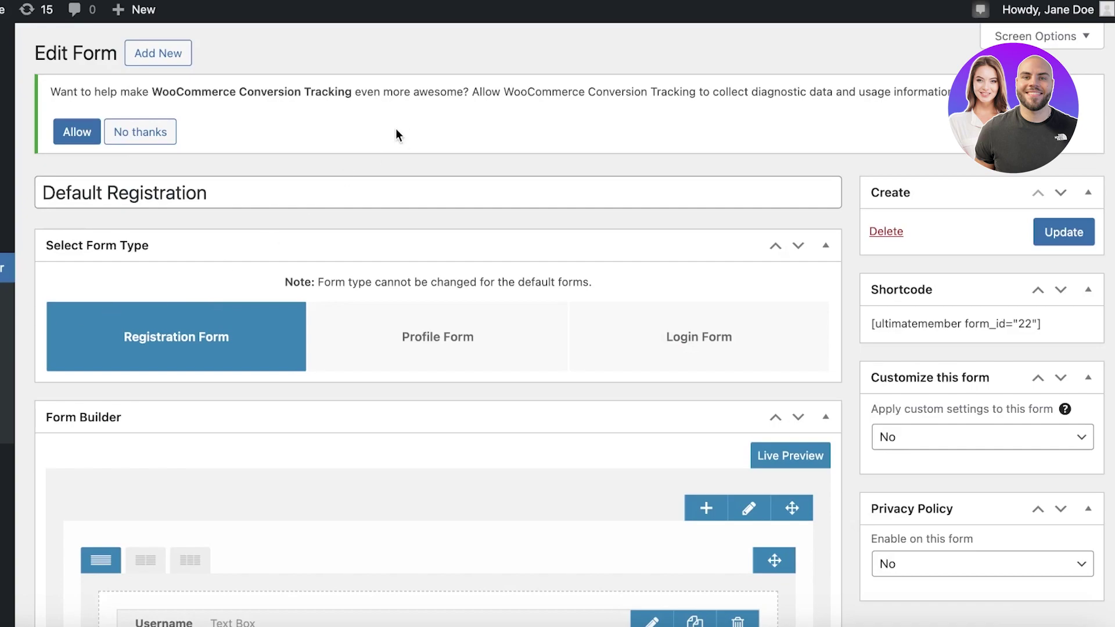
{"action": "scroll", "coordinate": [755, 119], "scroll_direction": "down", "scroll_amount": 1}
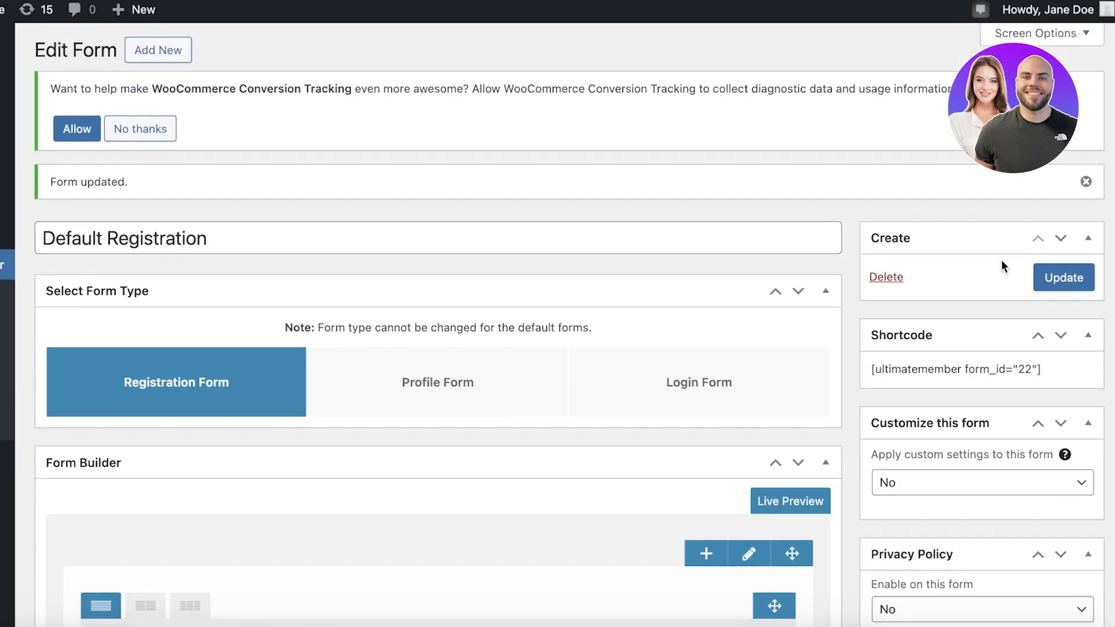
{"action": "scroll", "coordinate": [294, 187], "scroll_direction": "down", "scroll_amount": 3}
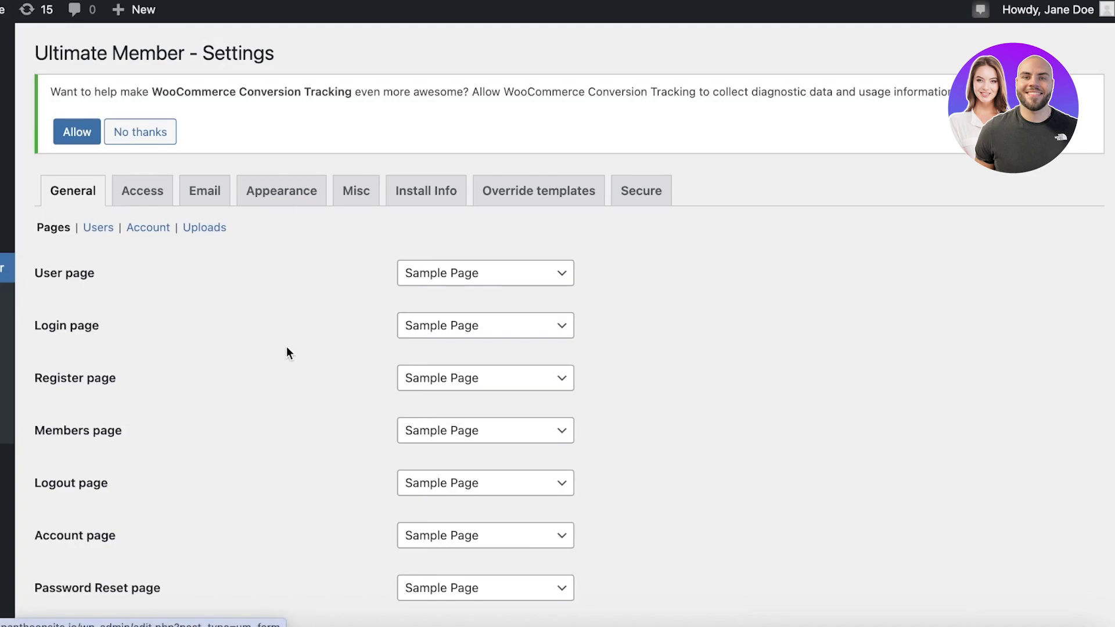
- Review the Register page dropdown choices and keep Sample Page selected
{"action": "left_click", "coordinate": [417, 382]}
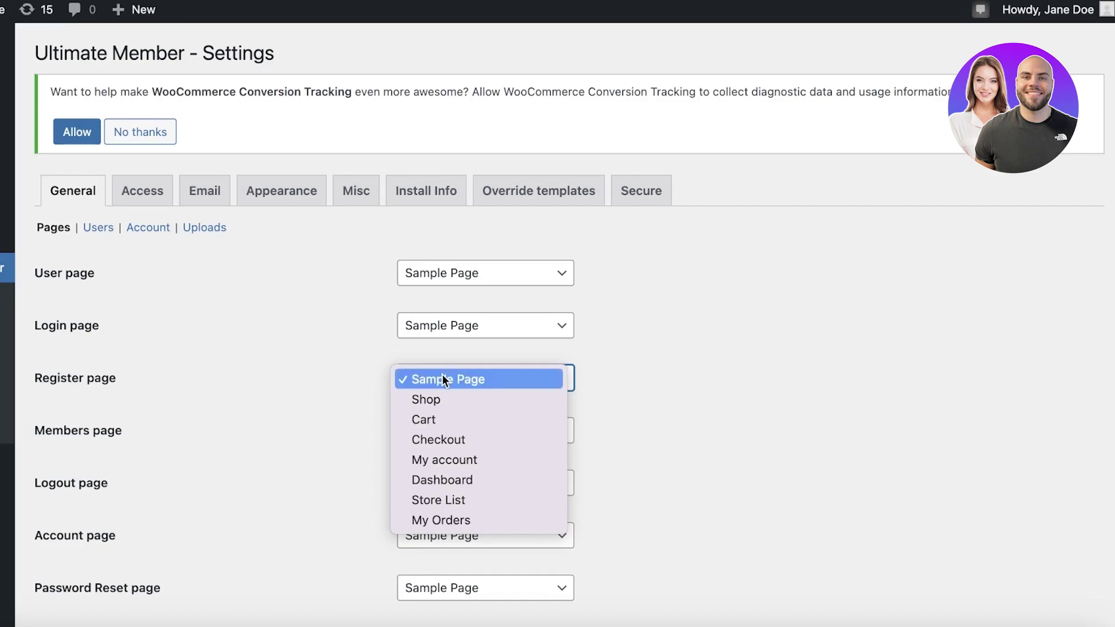
{"action": "left_click", "coordinate": [441, 379]}
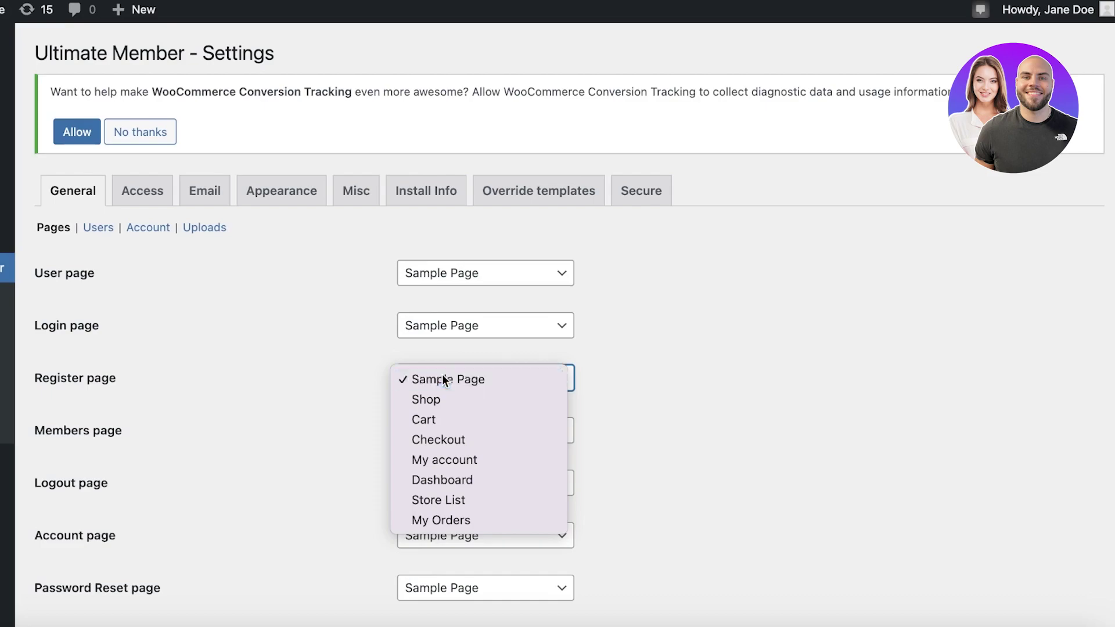
{"action": "left_click", "coordinate": [148, 191]}
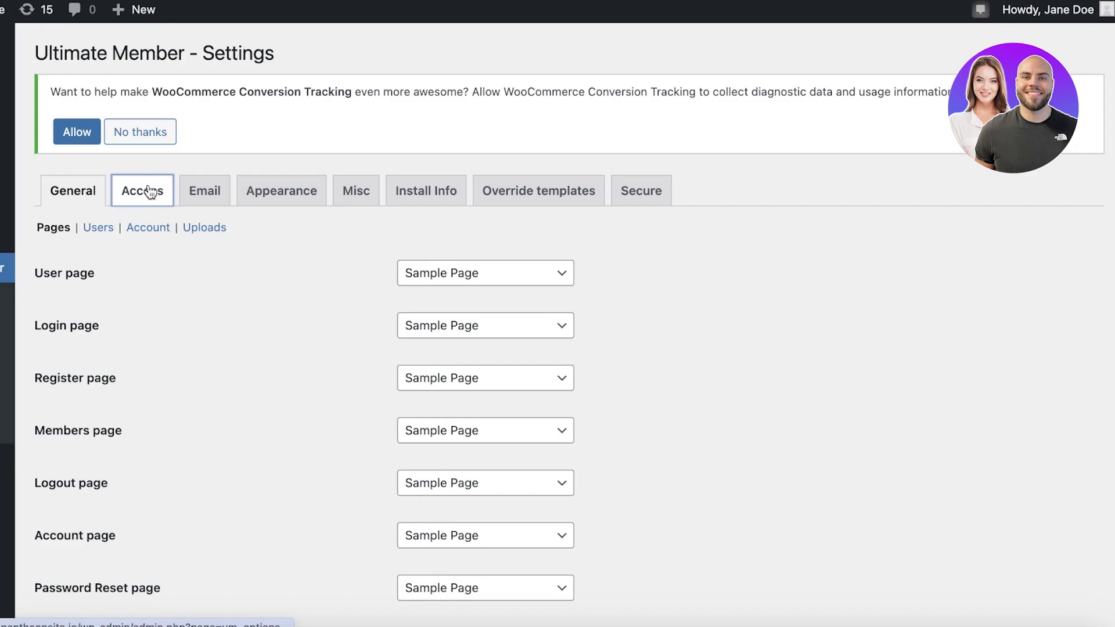
- Tick Media and Product as post types allowed for content restriction
{"action": "scroll", "coordinate": [360, 232], "scroll_direction": "down", "scroll_amount": 1}
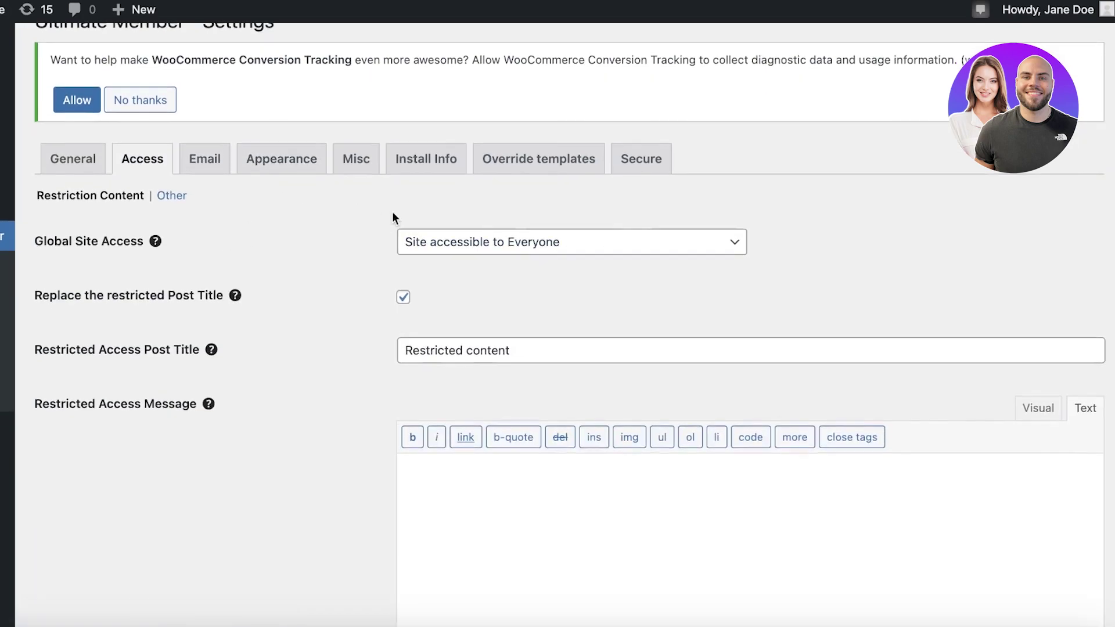
{"action": "scroll", "coordinate": [393, 218], "scroll_direction": "down", "scroll_amount": 3}
{"action": "scroll", "coordinate": [545, 154], "scroll_direction": "down", "scroll_amount": 5}
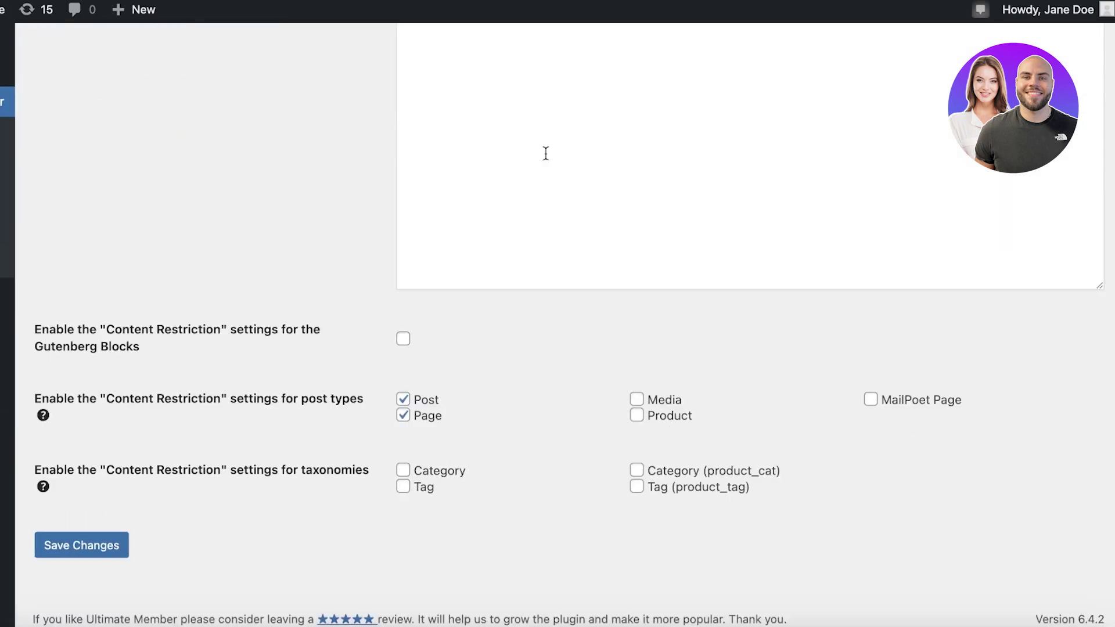
{"action": "scroll", "coordinate": [550, 161], "scroll_direction": "up", "scroll_amount": 7}
{"action": "scroll", "coordinate": [372, 145], "scroll_direction": "down", "scroll_amount": 5}
{"action": "scroll", "coordinate": [375, 149], "scroll_direction": "down", "scroll_amount": 2}
{"action": "left_click", "coordinate": [667, 400]}
{"action": "left_click", "coordinate": [670, 417]}
{"action": "scroll", "coordinate": [500, 308], "scroll_direction": "up", "scroll_amount": 10}
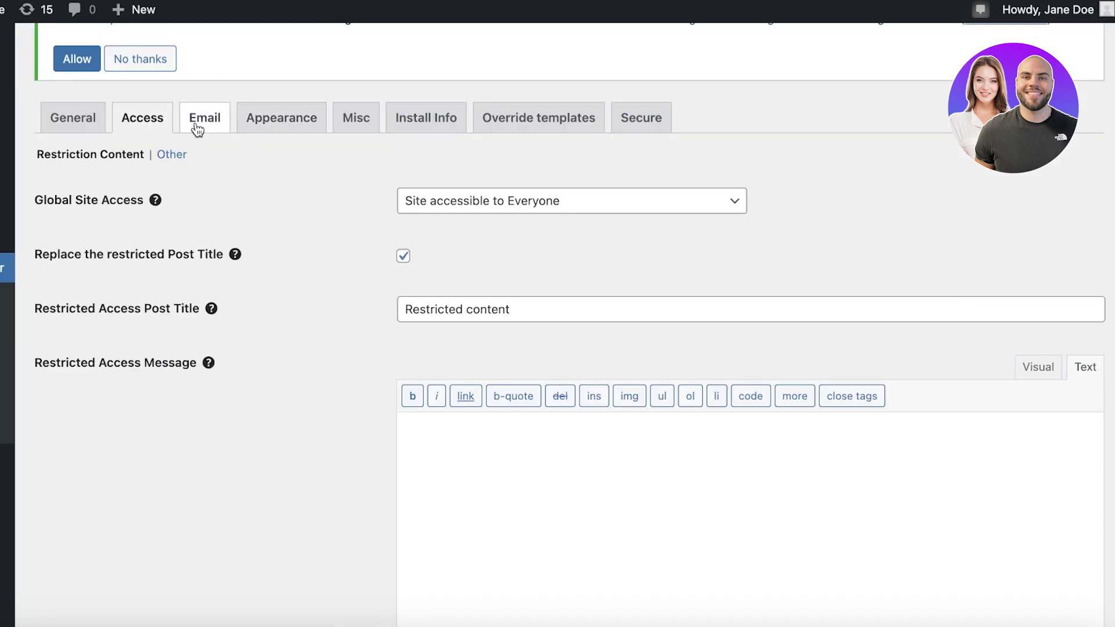
- Leave the Access settings unsaved and look through Appearance > Profile options
{"action": "left_click", "coordinate": [241, 125]}
{"action": "left_click", "coordinate": [537, 209]}
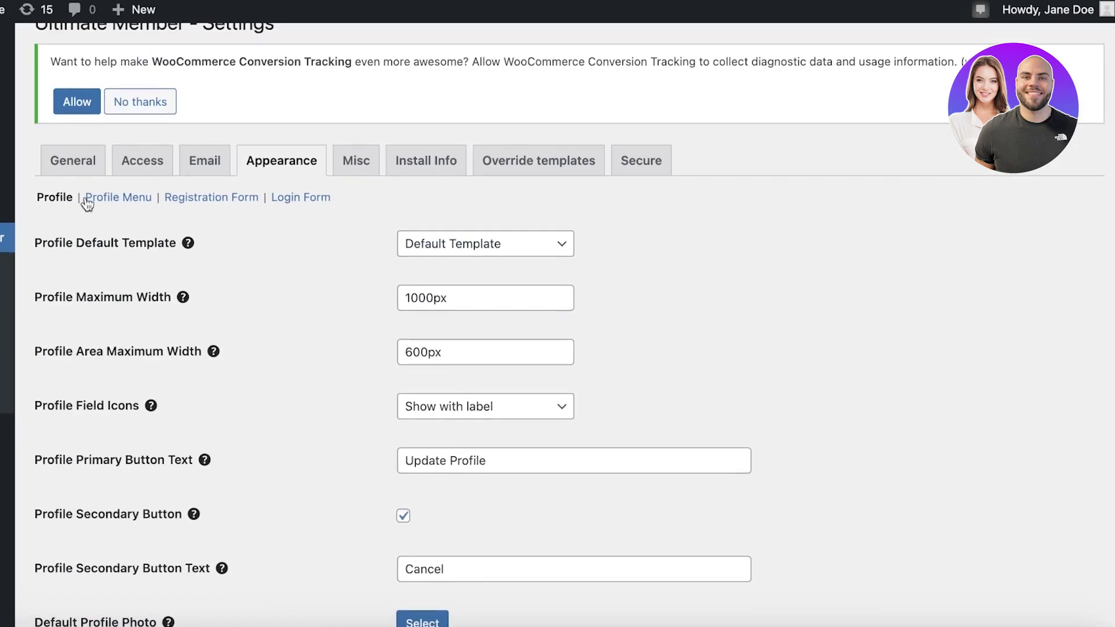
{"action": "scroll", "coordinate": [79, 192], "scroll_direction": "down", "scroll_amount": 10}
{"action": "scroll", "coordinate": [335, 204], "scroll_direction": "down", "scroll_amount": 6}
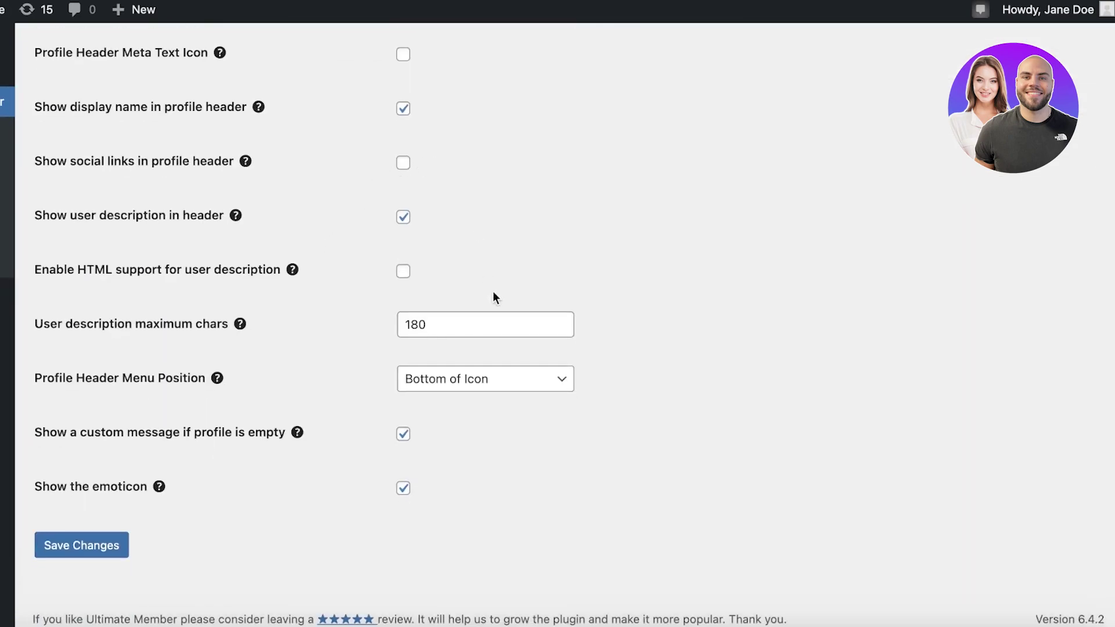
{"action": "scroll", "coordinate": [542, 348], "scroll_direction": "up", "scroll_amount": 15}
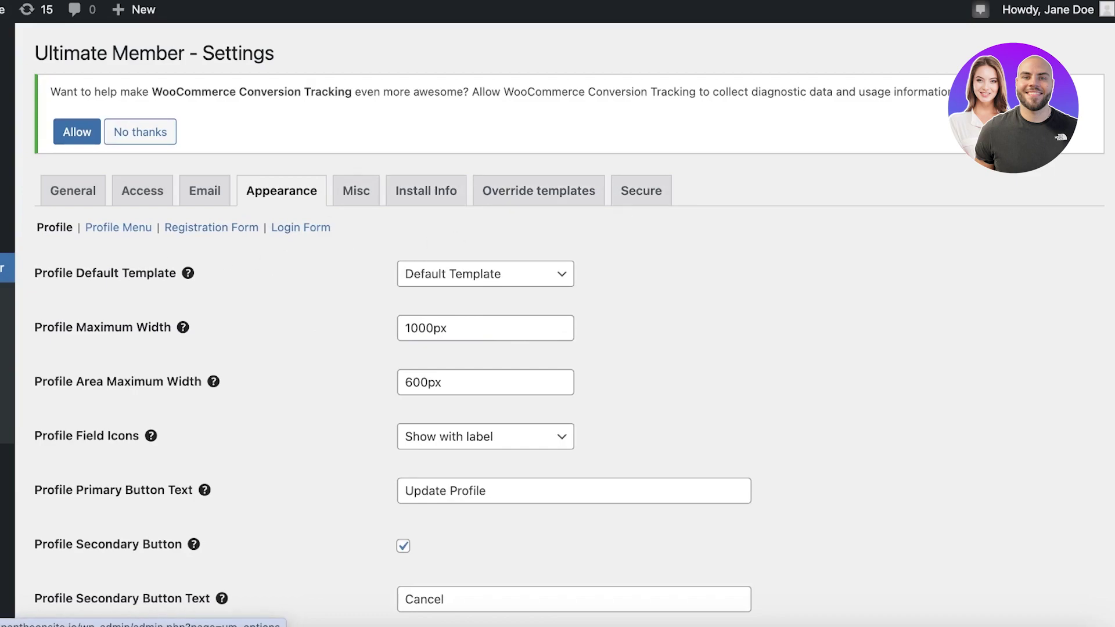
- From Pages > All Pages, view the Sample Page on the live Durden Store site
{"action": "mouse_move", "coordinate": [7, 181]}
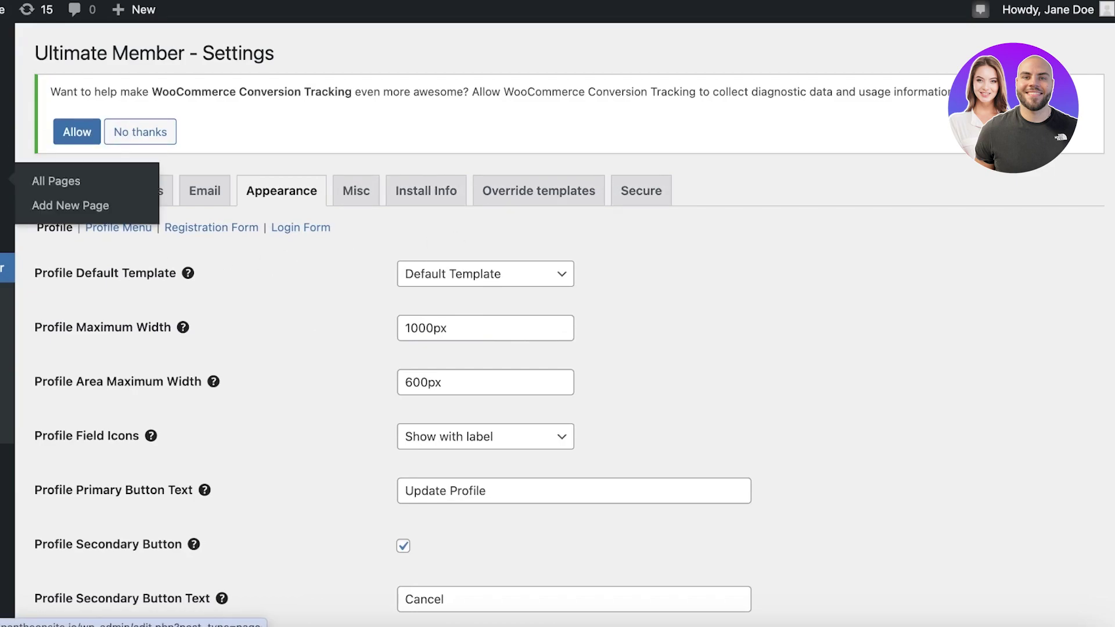
{"action": "left_click", "coordinate": [56, 181]}
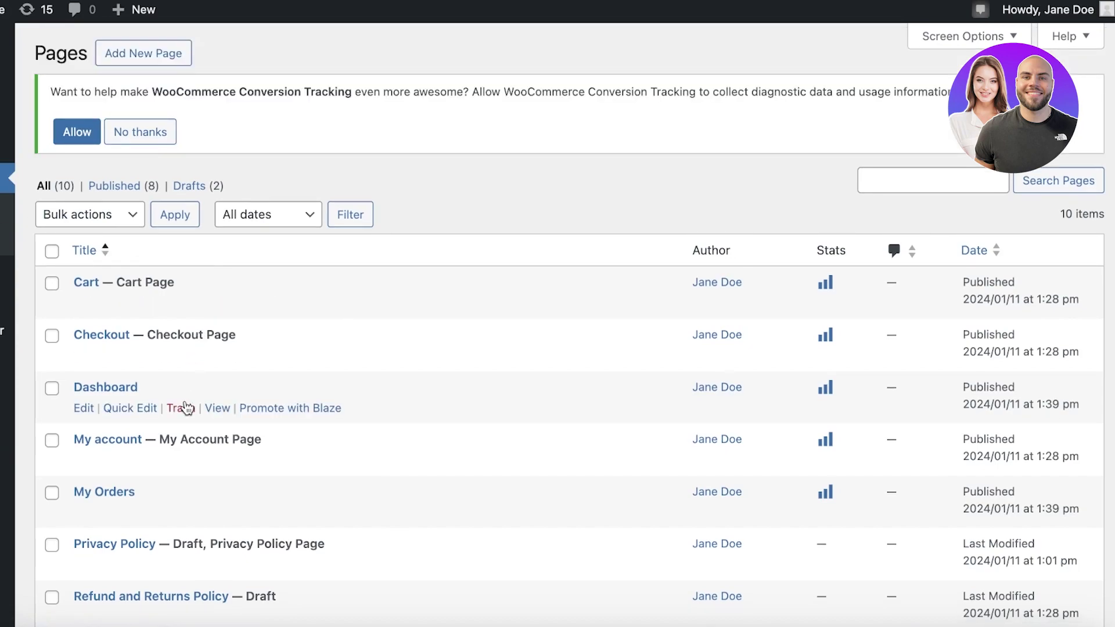
{"action": "scroll", "coordinate": [207, 534], "scroll_direction": "down", "scroll_amount": 2}
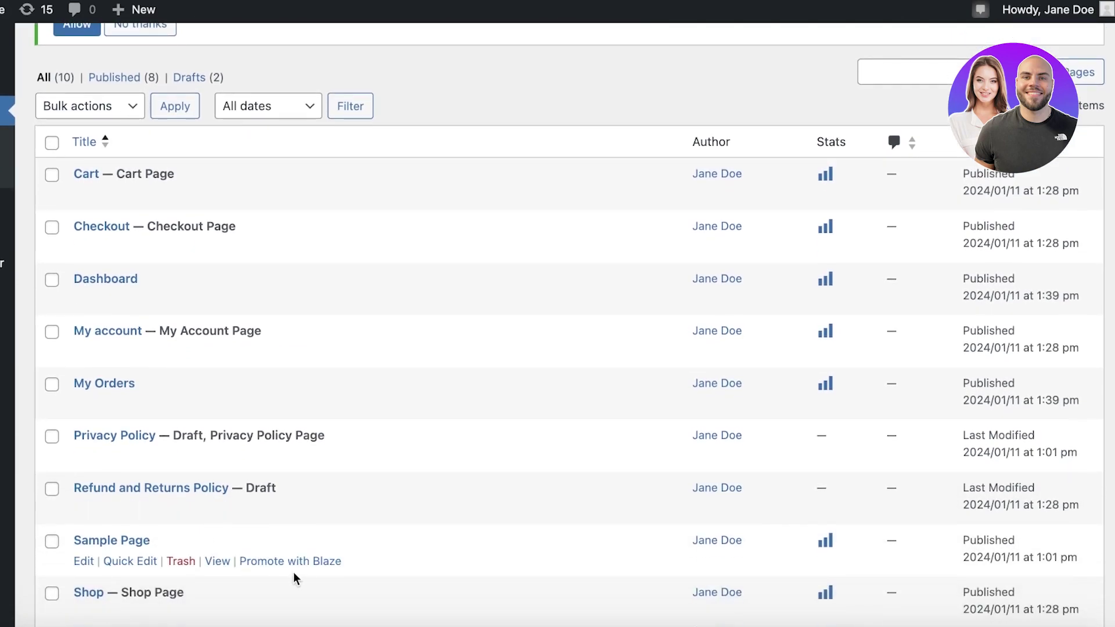
{"action": "left_click", "coordinate": [218, 563]}
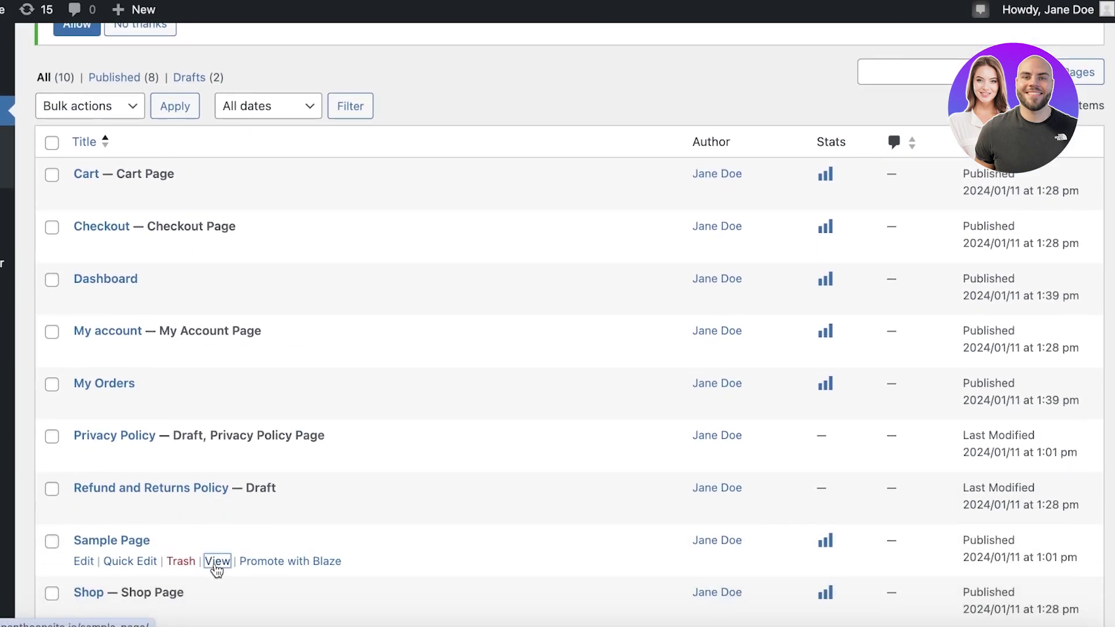
{"action": "scroll", "coordinate": [590, 160], "scroll_direction": "down", "scroll_amount": 5}
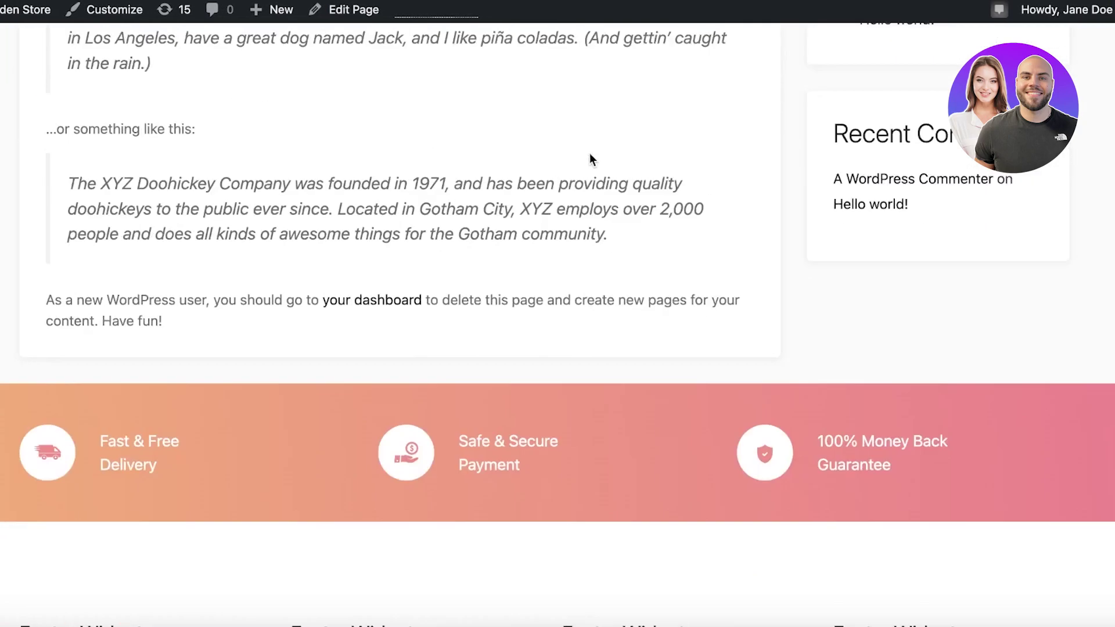
{"action": "scroll", "coordinate": [523, 186], "scroll_direction": "up", "scroll_amount": 5}
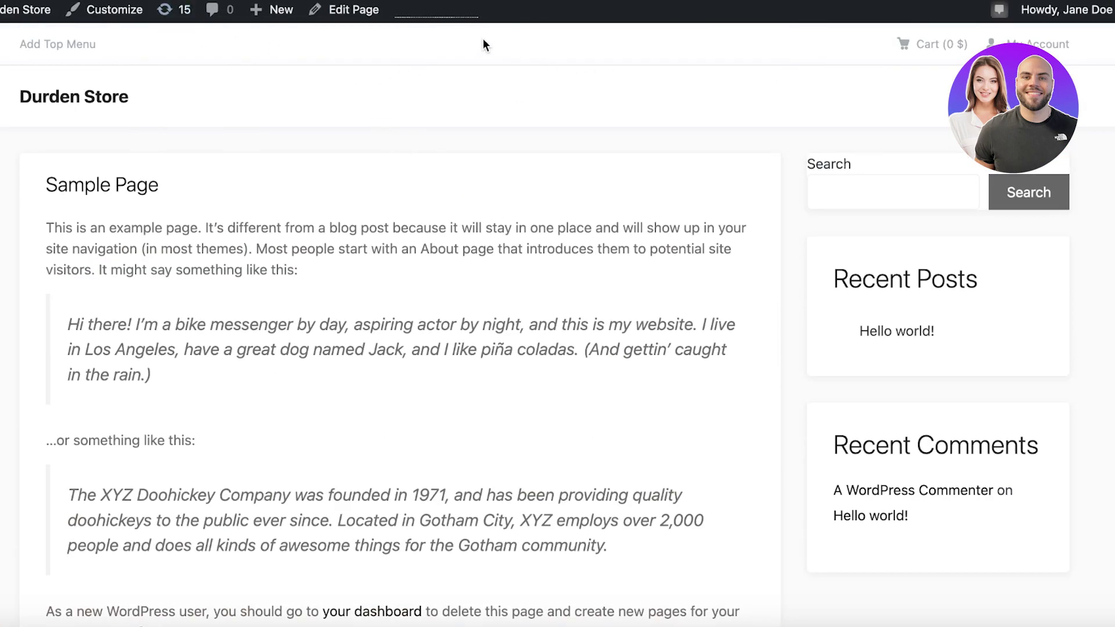
- Edit the Sample Page, dismiss the welcome guide, and show Page settings and the block inserter
{"action": "left_click", "coordinate": [326, 13]}
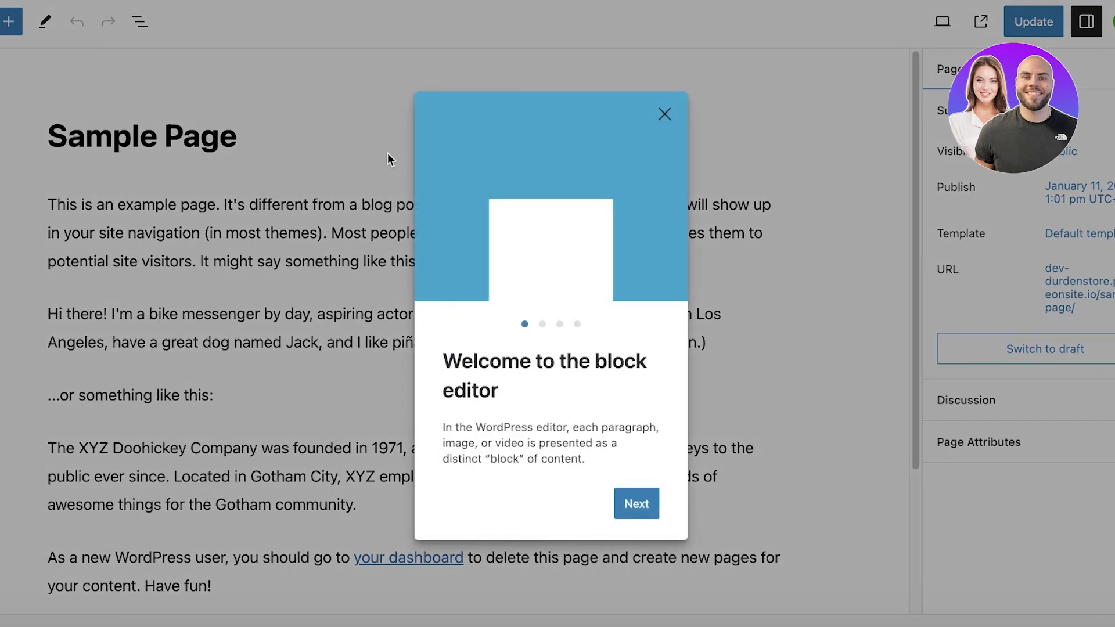
{"action": "left_click", "coordinate": [664, 113]}
{"action": "scroll", "coordinate": [755, 403], "scroll_direction": "down", "scroll_amount": 3}
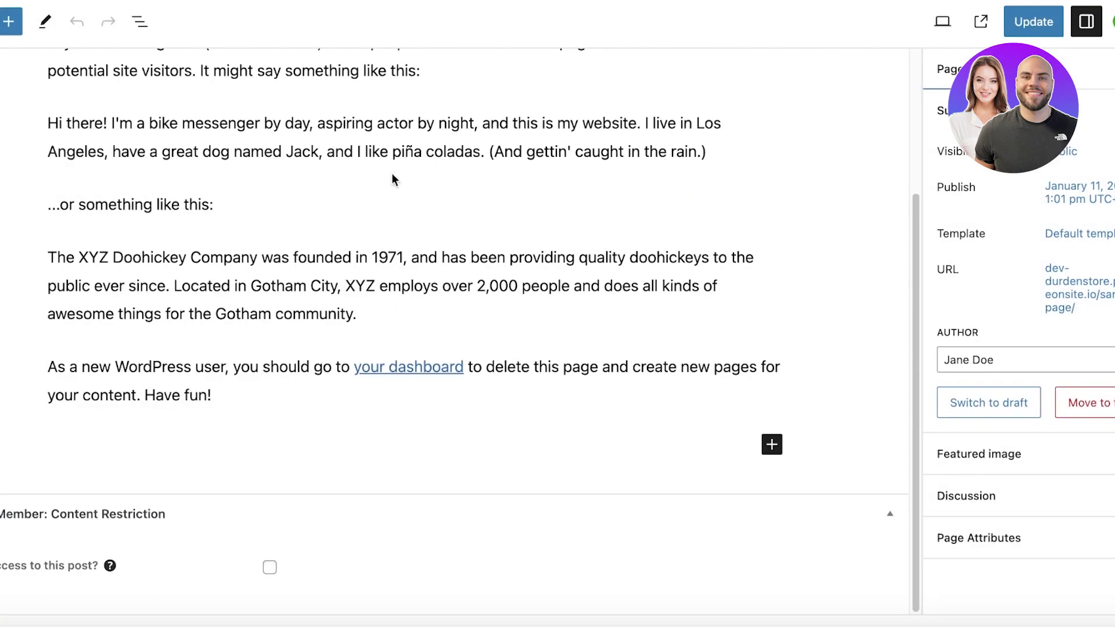
{"action": "scroll", "coordinate": [391, 173], "scroll_direction": "up", "scroll_amount": 3}
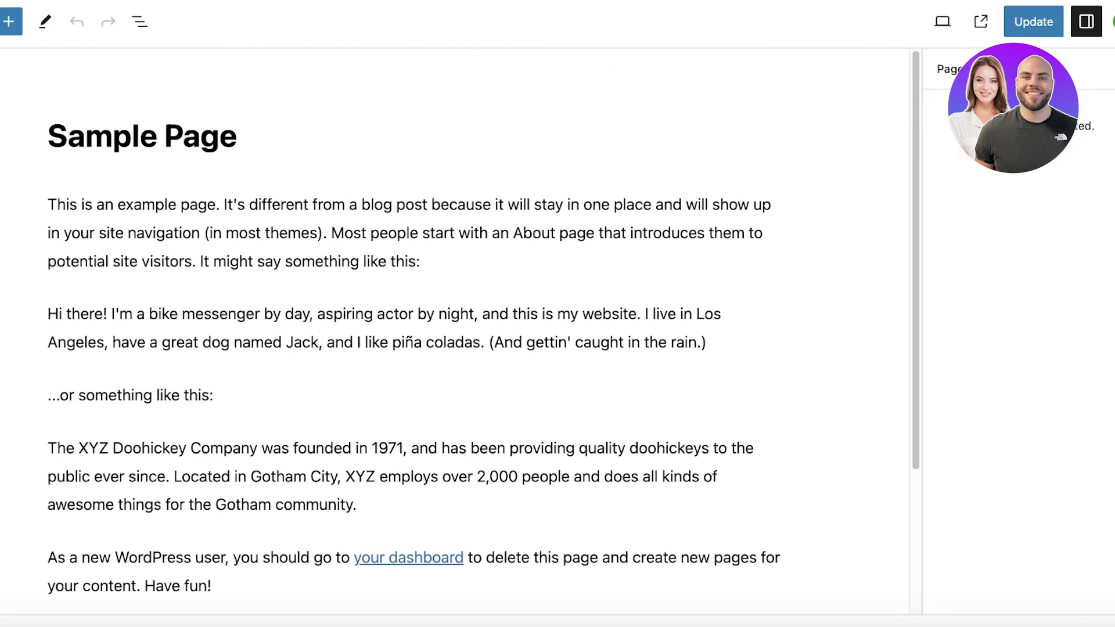
{"action": "left_click", "coordinate": [952, 71]}
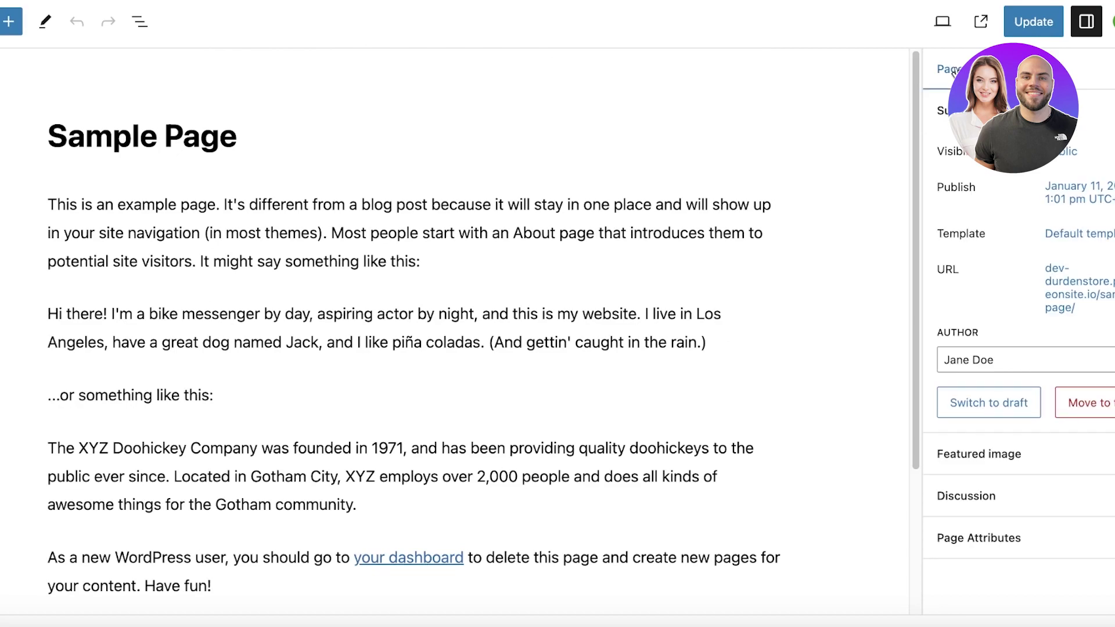
{"action": "left_click", "coordinate": [8, 21]}
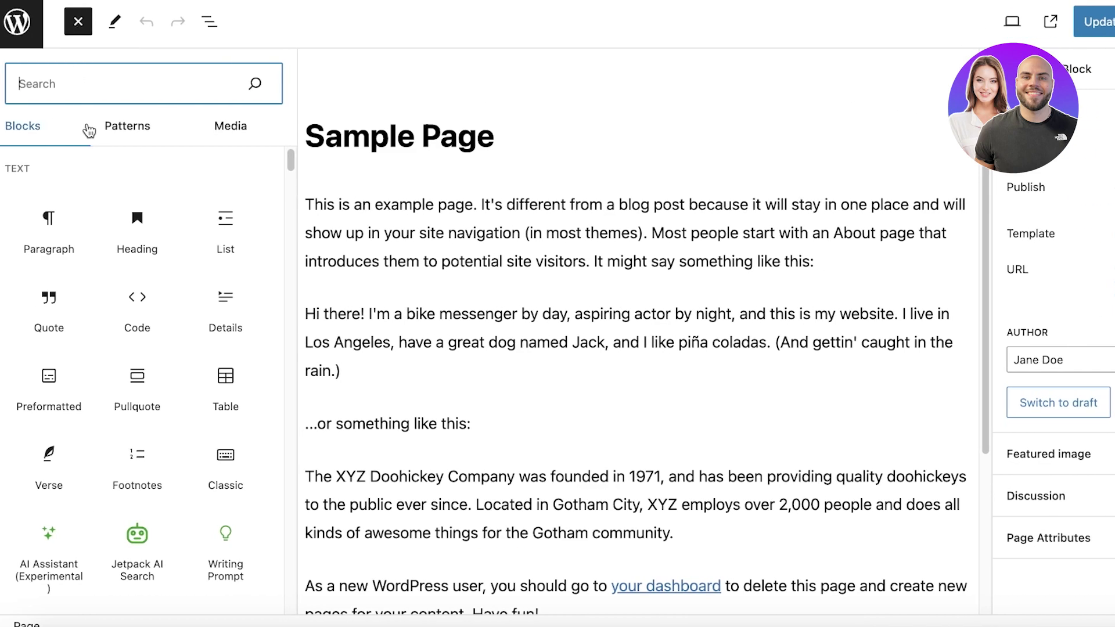
- Scroll the inserter's Blocks list past Text, Media, Design, Widgets, Theme and Embeds to Forms
{"action": "scroll", "coordinate": [95, 354], "scroll_direction": "down", "scroll_amount": 2}
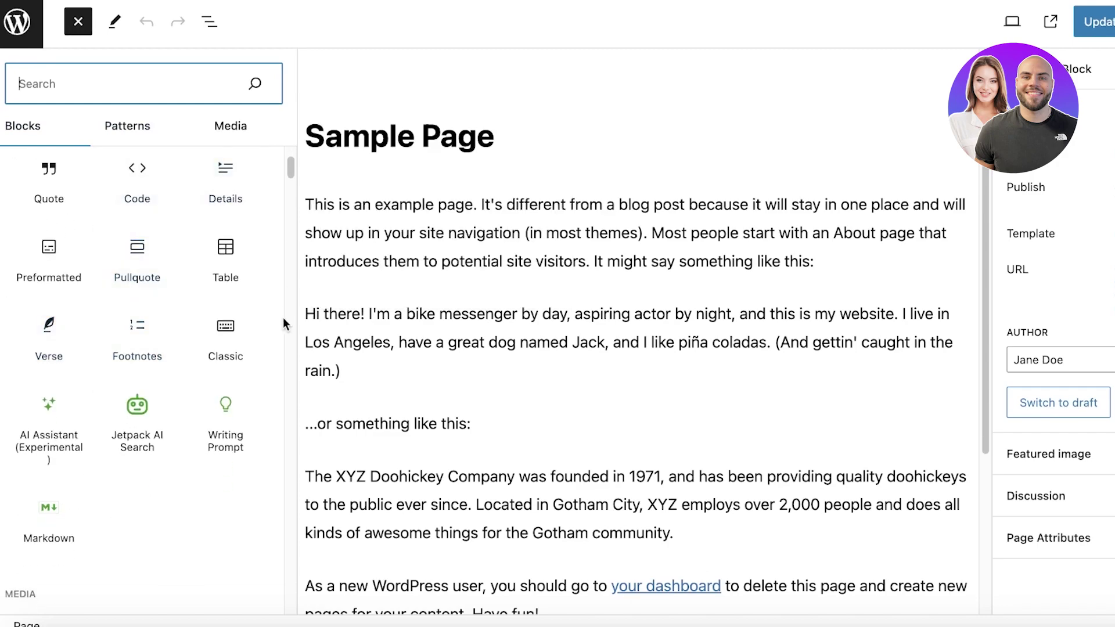
{"action": "scroll", "coordinate": [179, 459], "scroll_direction": "down", "scroll_amount": 4}
{"action": "scroll", "coordinate": [159, 328], "scroll_direction": "down", "scroll_amount": 7}
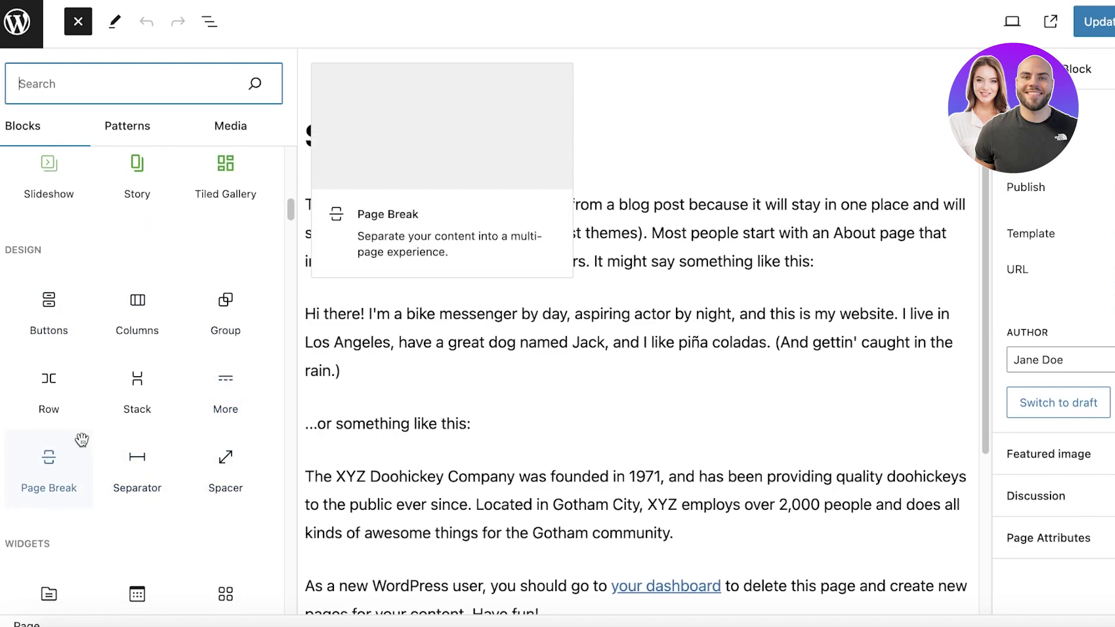
{"action": "scroll", "coordinate": [93, 428], "scroll_direction": "down", "scroll_amount": 4}
{"action": "scroll", "coordinate": [141, 338], "scroll_direction": "down", "scroll_amount": 5}
{"action": "scroll", "coordinate": [141, 339], "scroll_direction": "down", "scroll_amount": 15}
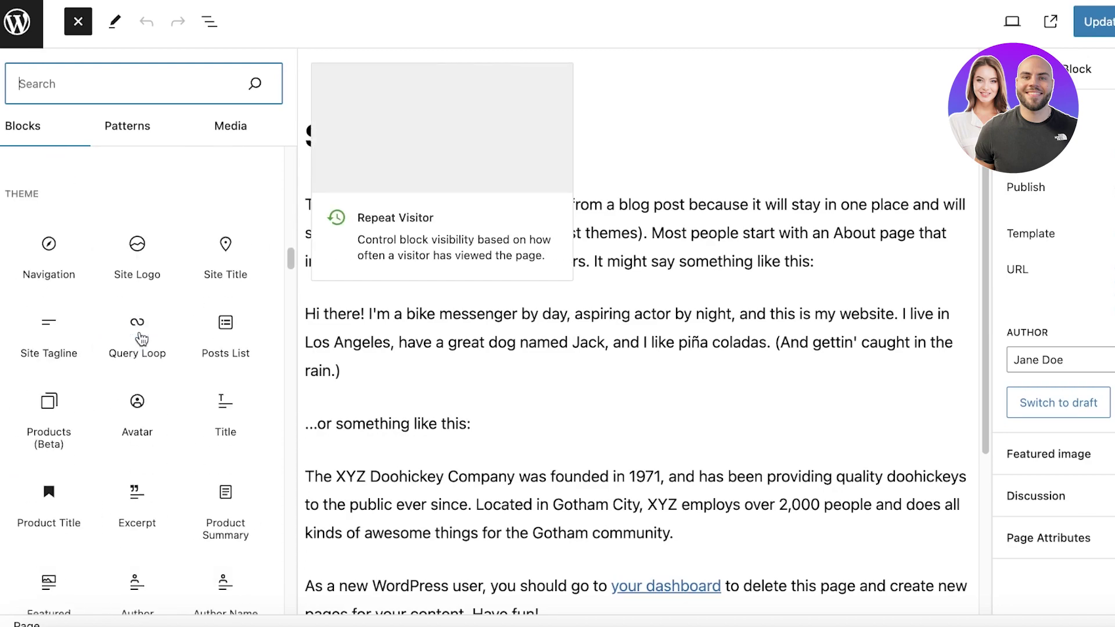
{"action": "scroll", "coordinate": [141, 338], "scroll_direction": "down", "scroll_amount": 1}
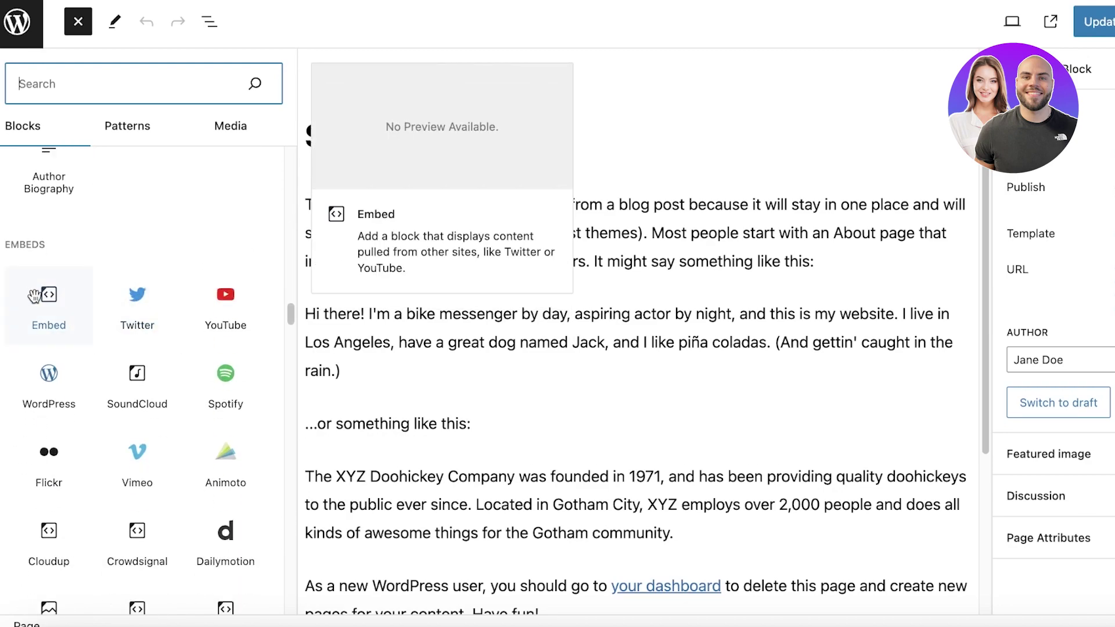
{"action": "scroll", "coordinate": [29, 307], "scroll_direction": "down", "scroll_amount": 4}
{"action": "scroll", "coordinate": [29, 307], "scroll_direction": "down", "scroll_amount": 15}
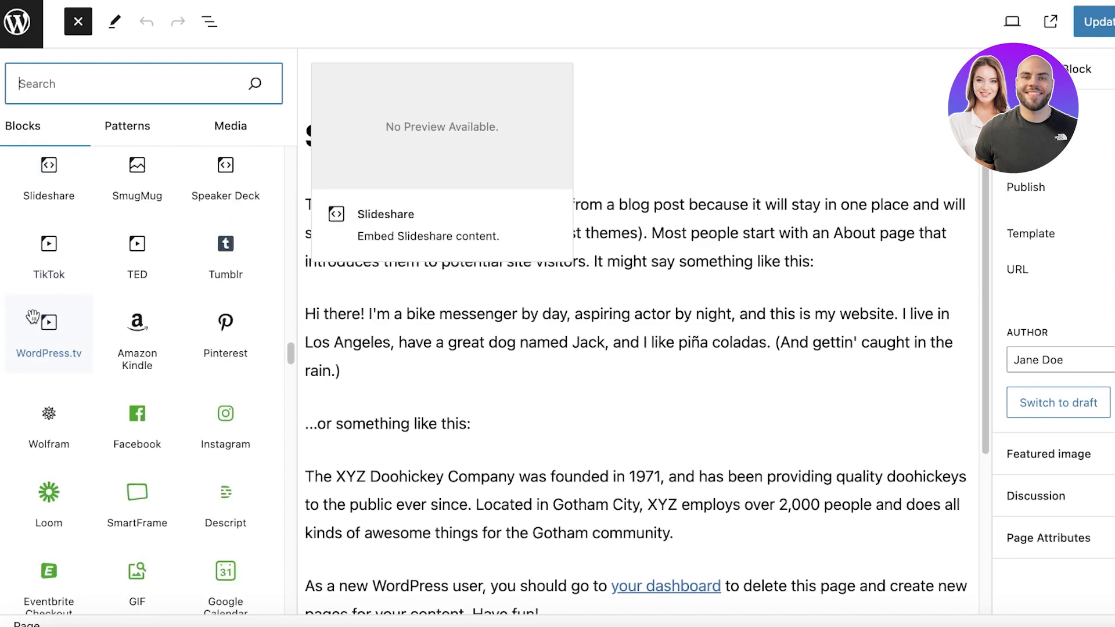
{"action": "scroll", "coordinate": [34, 324], "scroll_direction": "down", "scroll_amount": 4}
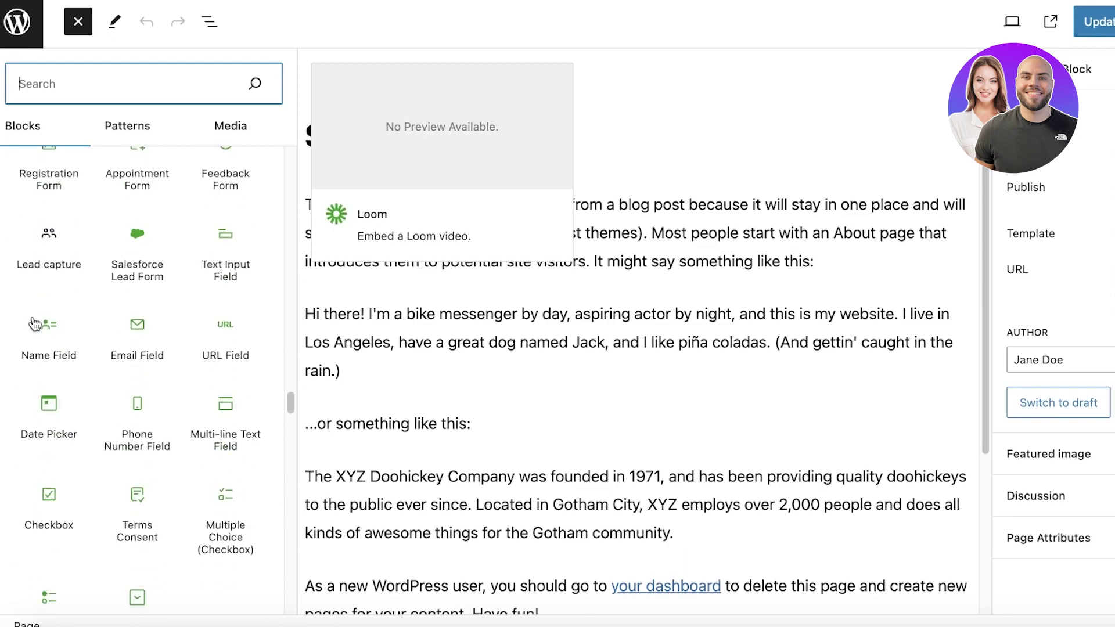
{"action": "scroll", "coordinate": [43, 221], "scroll_direction": "up", "scroll_amount": 4}
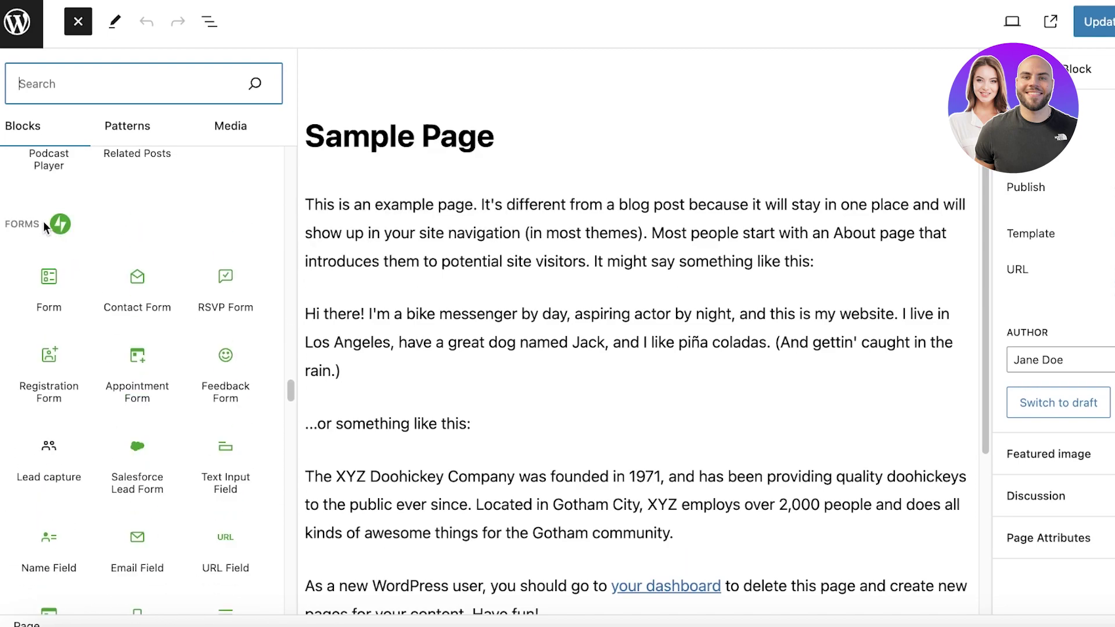
- Add a Form block to the Sample Page using the Contact Form template
{"action": "left_click", "coordinate": [47, 274]}
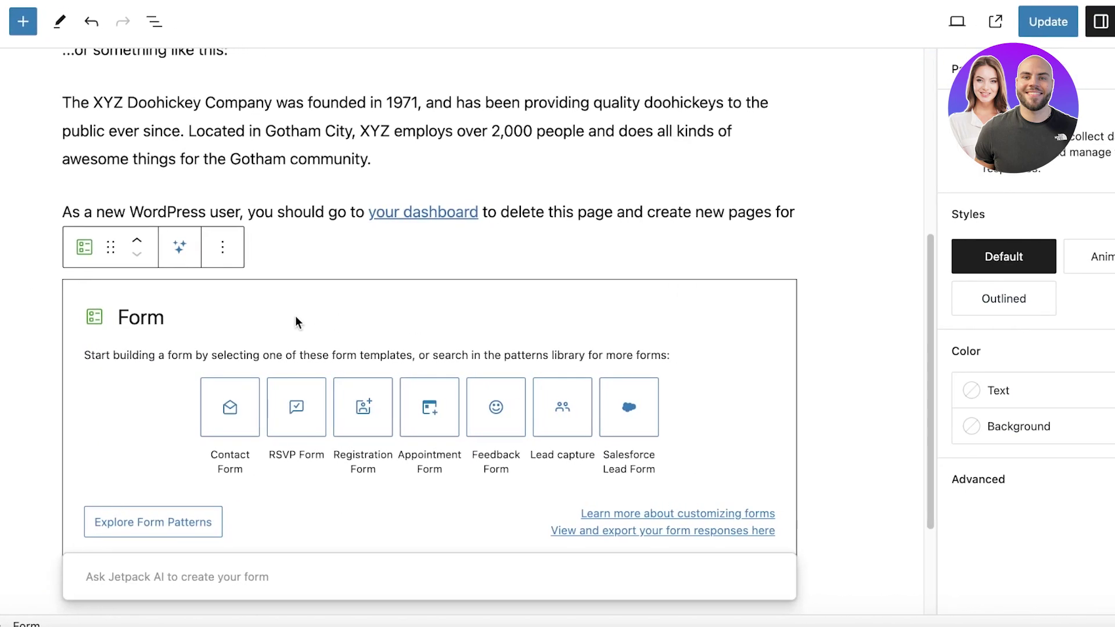
{"action": "scroll", "coordinate": [250, 315], "scroll_direction": "down", "scroll_amount": 2}
{"action": "left_click", "coordinate": [204, 254]}
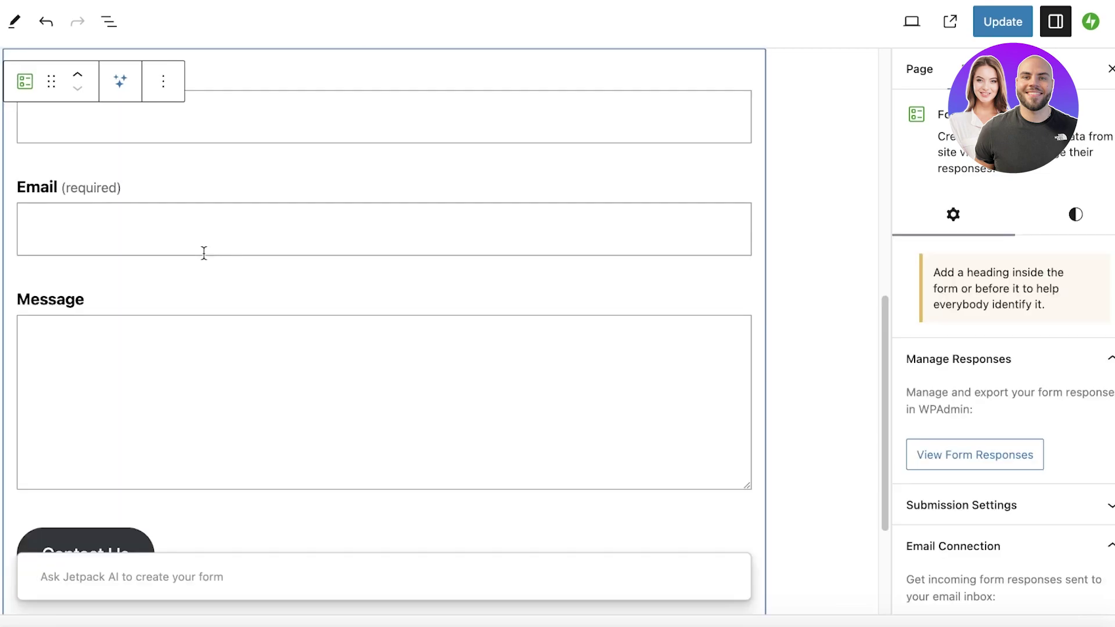
{"action": "scroll", "coordinate": [204, 254], "scroll_direction": "up", "scroll_amount": 4}
- Select the whole Form block by way of its Name field
{"action": "left_click", "coordinate": [242, 353]}
{"action": "scroll", "coordinate": [567, 357], "scroll_direction": "down", "scroll_amount": 4}
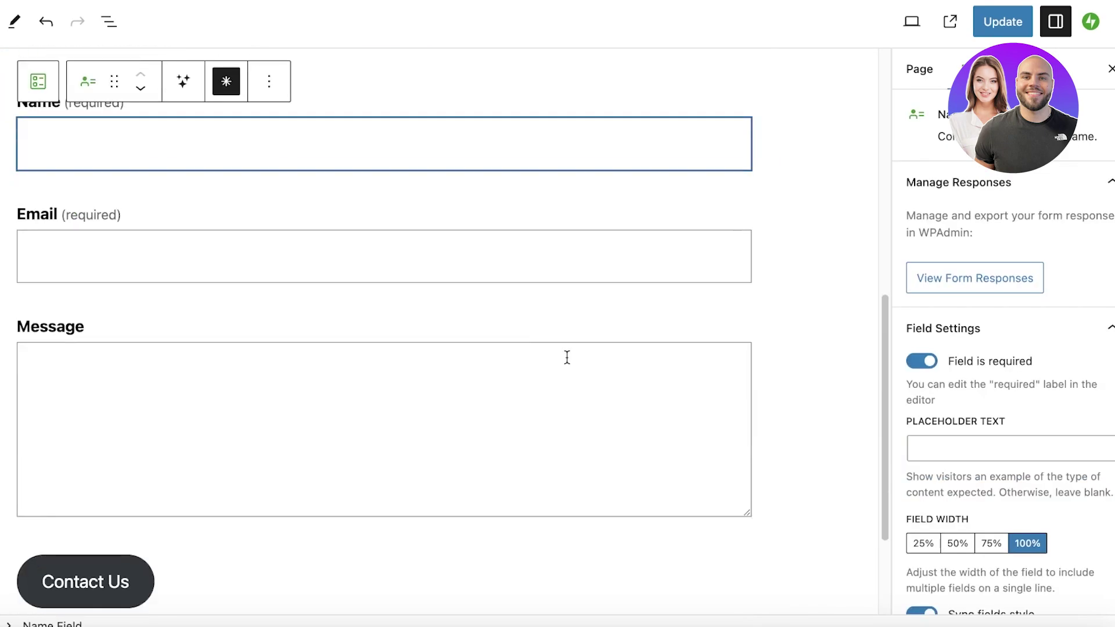
{"action": "left_click", "coordinate": [765, 126]}
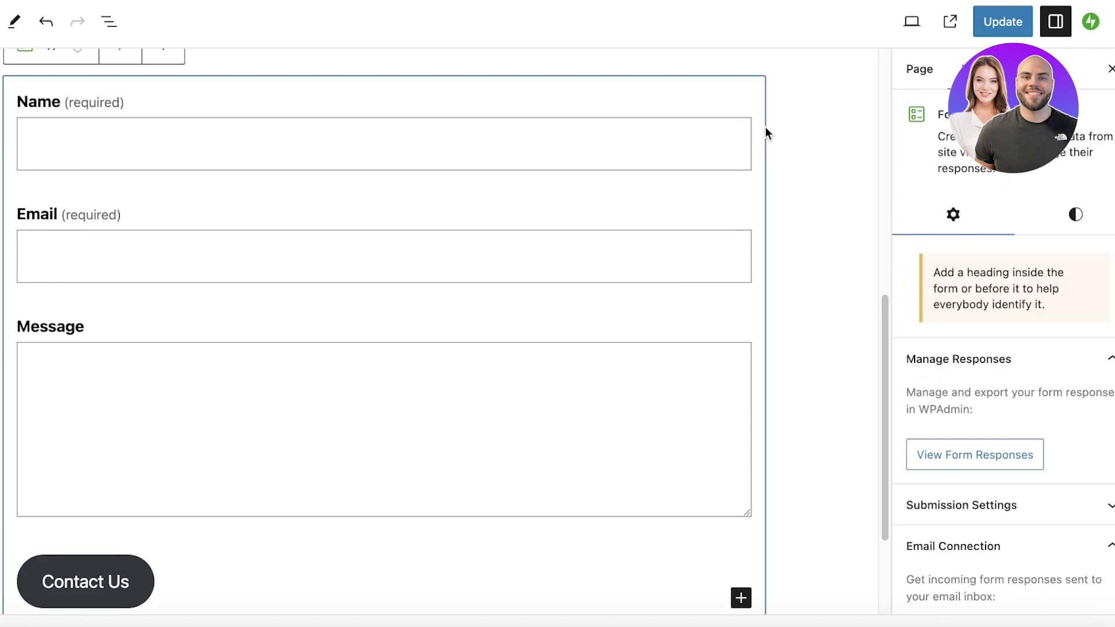
{"action": "scroll", "coordinate": [656, 291], "scroll_direction": "down", "scroll_amount": 1}
- Delete the newly added contact form block from the Sample Page
{"action": "key", "text": "Delete"}
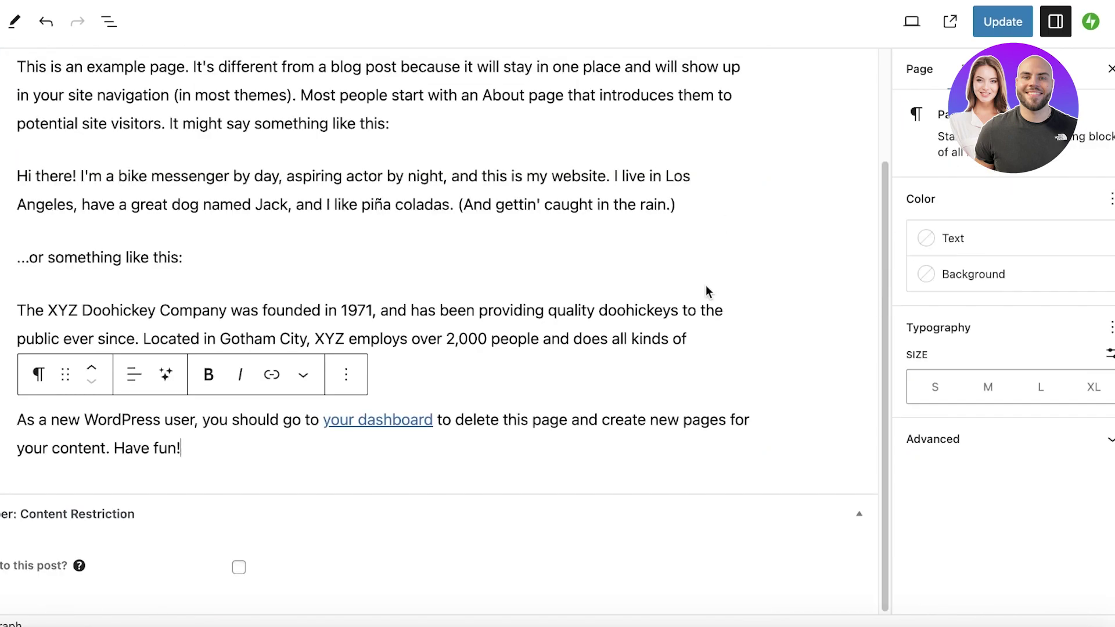
{"action": "scroll", "coordinate": [36, 325], "scroll_direction": "down", "scroll_amount": 15}
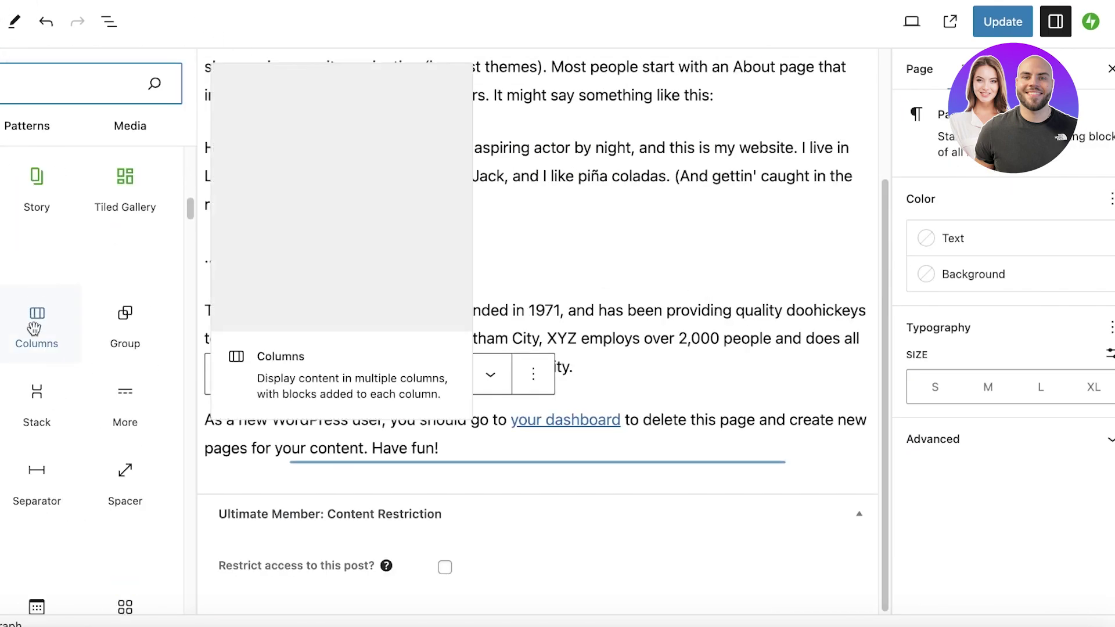
{"action": "scroll", "coordinate": [81, 348], "scroll_direction": "down", "scroll_amount": 12}
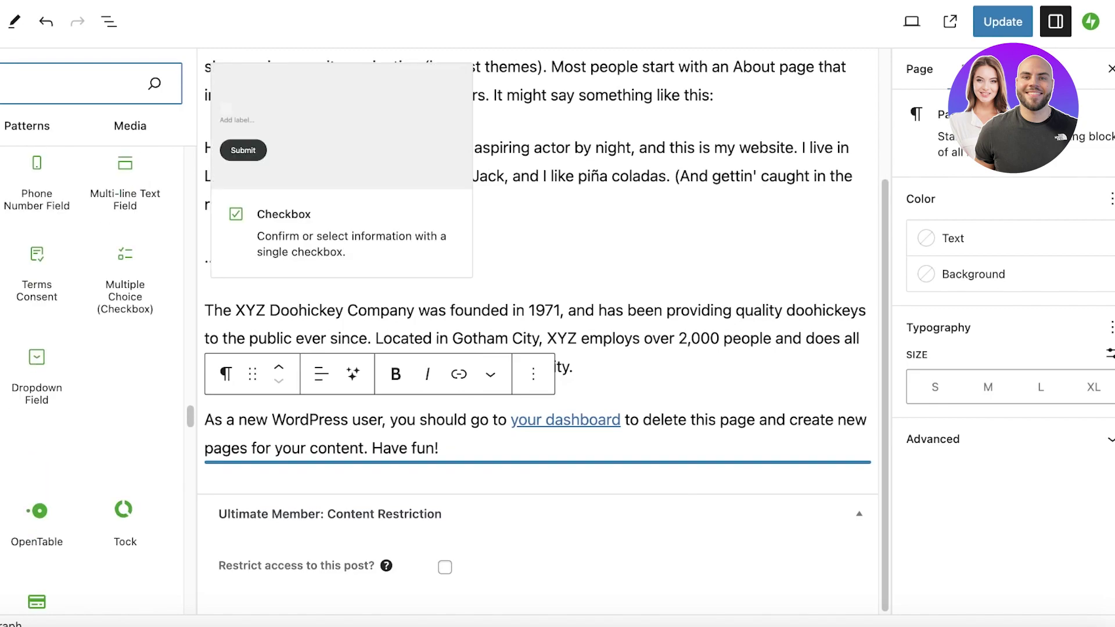
{"action": "scroll", "coordinate": [81, 348], "scroll_direction": "up", "scroll_amount": 4}
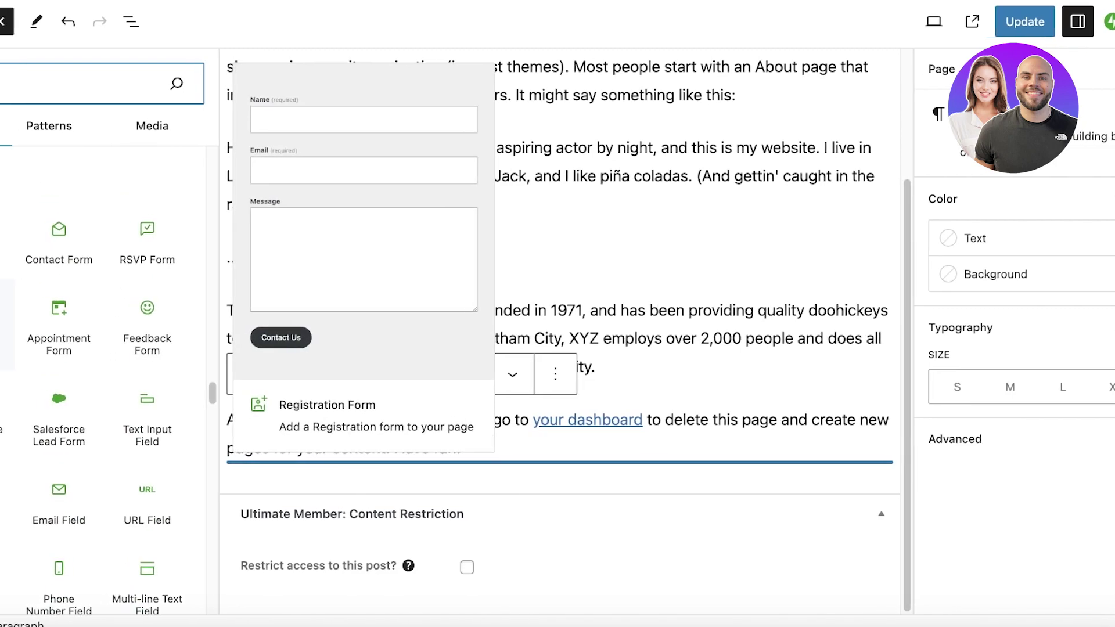
{"action": "scroll", "coordinate": [56, 293], "scroll_direction": "down", "scroll_amount": 10}
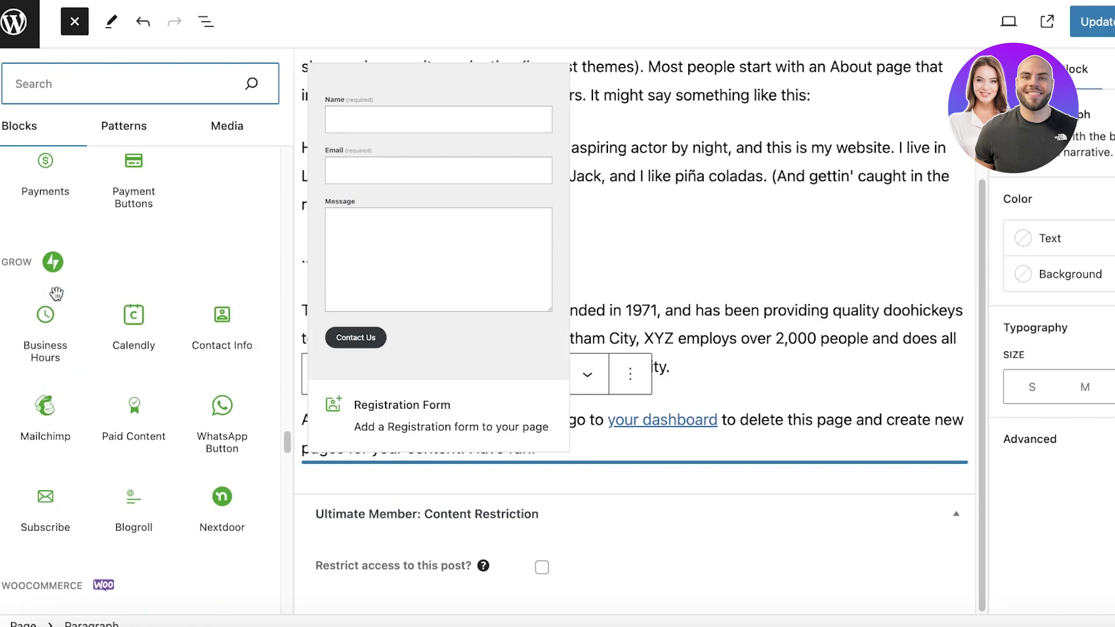
{"action": "scroll", "coordinate": [56, 293], "scroll_direction": "up", "scroll_amount": 5}
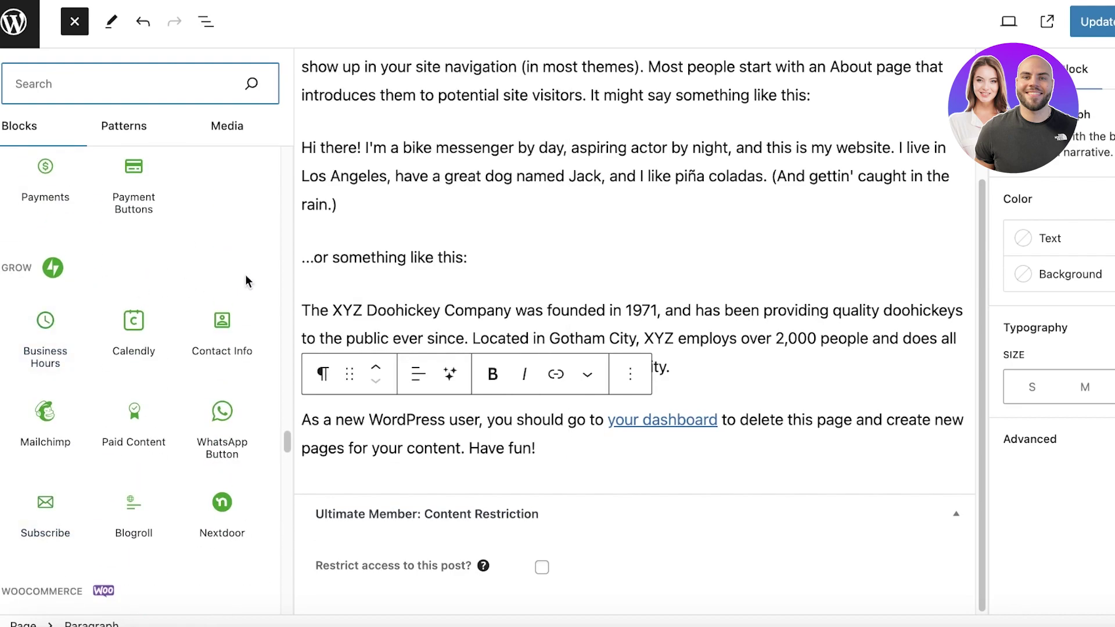
{"action": "scroll", "coordinate": [57, 294], "scroll_direction": "down", "scroll_amount": 10}
{"action": "scroll", "coordinate": [166, 215], "scroll_direction": "up", "scroll_amount": 15}
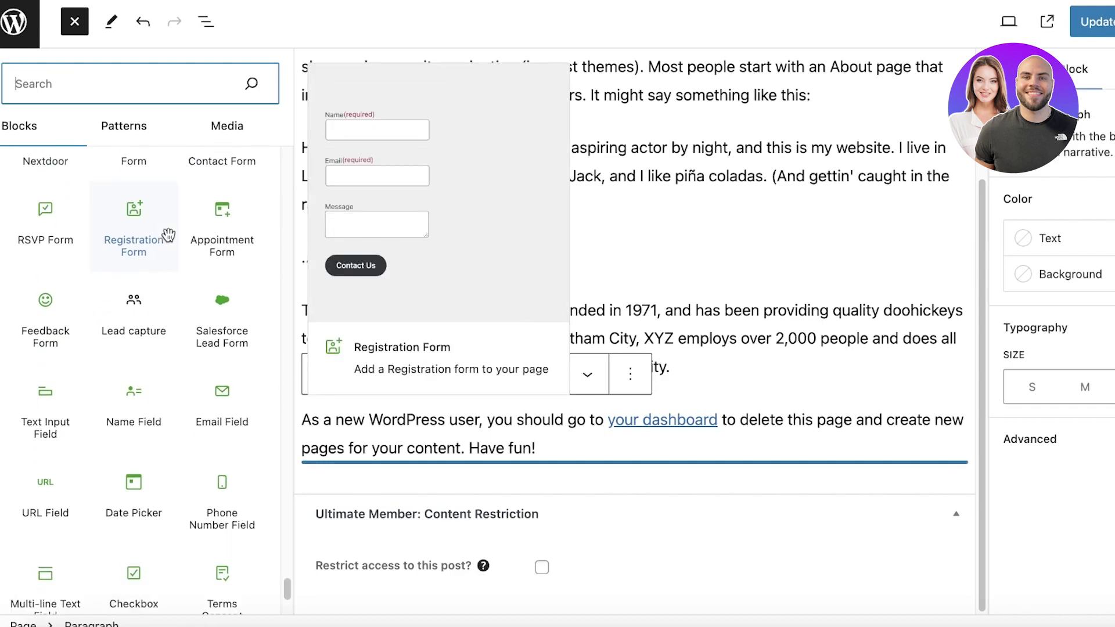
{"action": "scroll", "coordinate": [167, 244], "scroll_direction": "down", "scroll_amount": 2}
- Browse the inserter's Patterns and Media tabs, returning to Blocks each time
{"action": "left_click", "coordinate": [129, 131]}
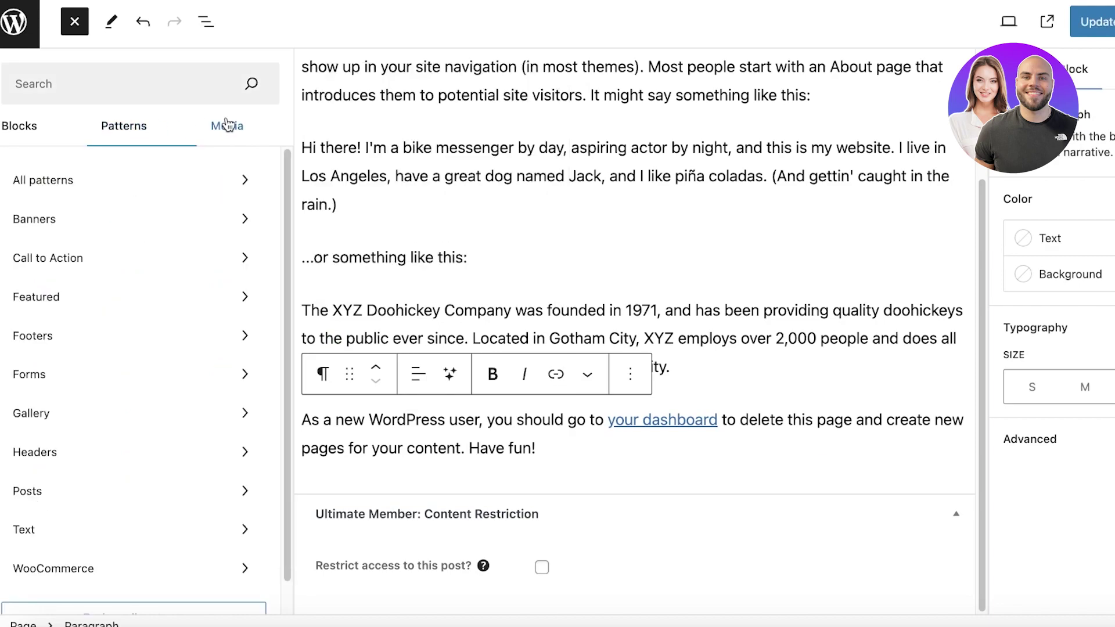
{"action": "left_click", "coordinate": [228, 126]}
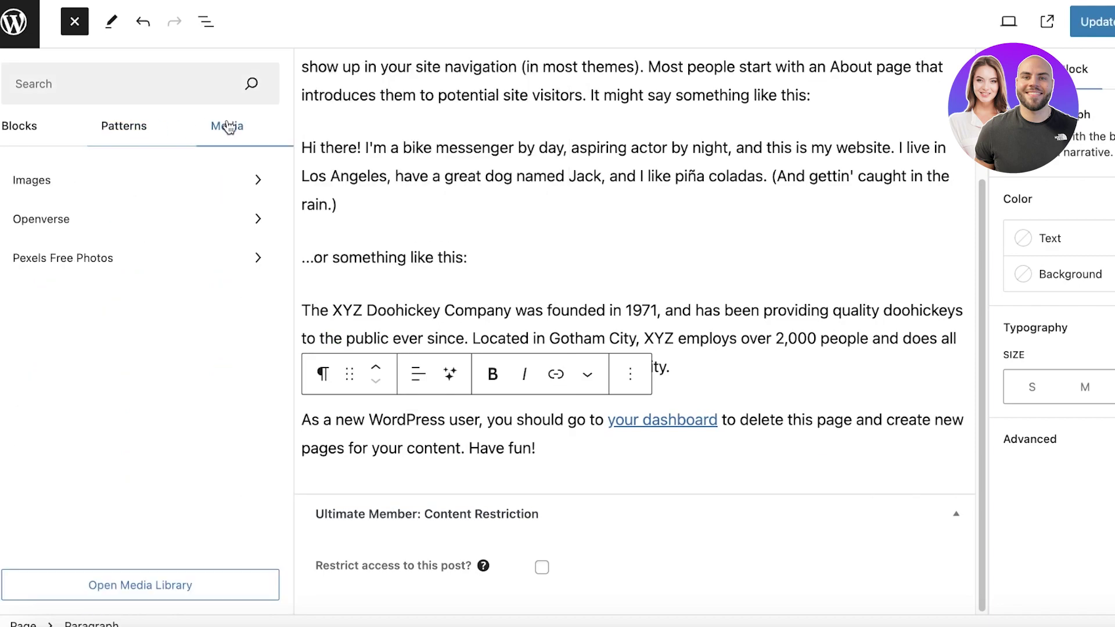
{"action": "left_click", "coordinate": [54, 125]}
{"action": "left_click", "coordinate": [81, 75]}
{"action": "left_click", "coordinate": [141, 129]}
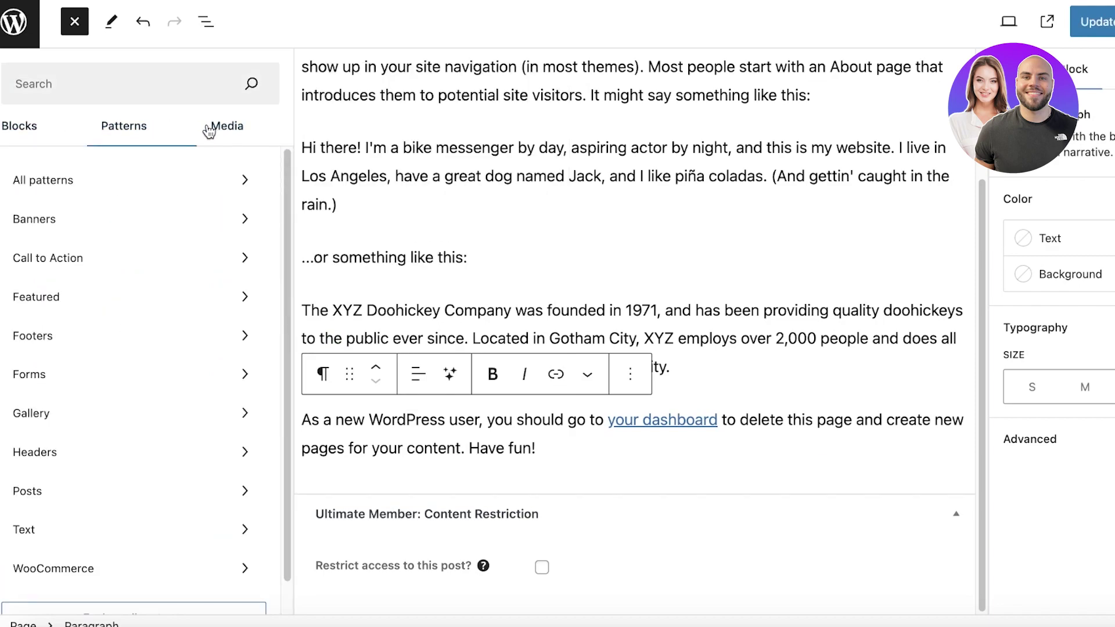
{"action": "left_click", "coordinate": [209, 129]}
{"action": "left_click", "coordinate": [36, 125]}
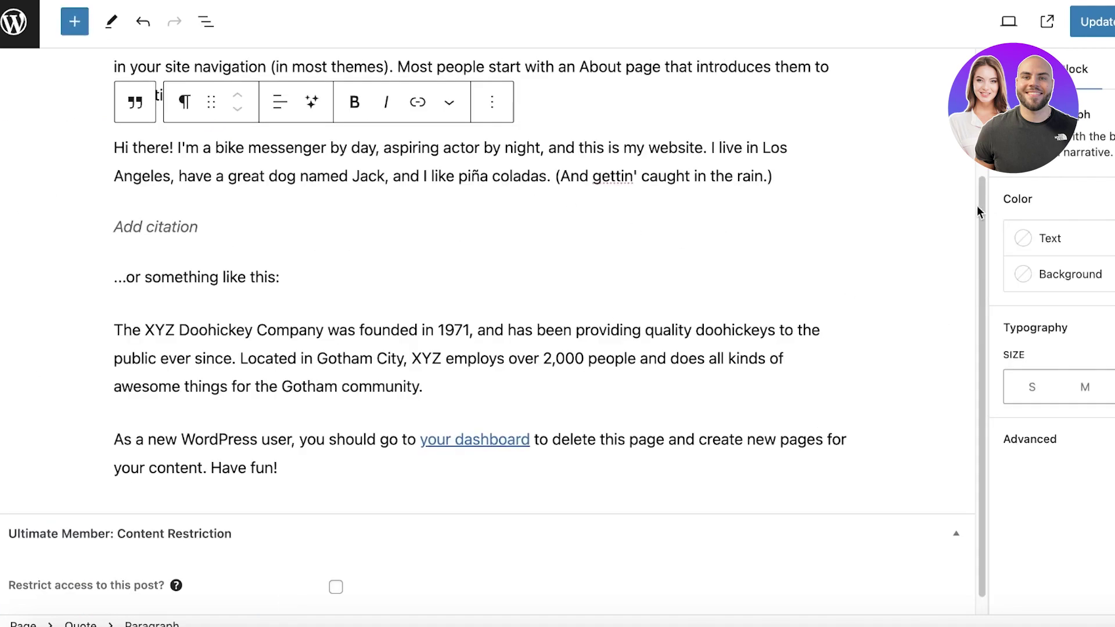
{"action": "scroll", "coordinate": [909, 103], "scroll_direction": "up", "scroll_amount": 3}
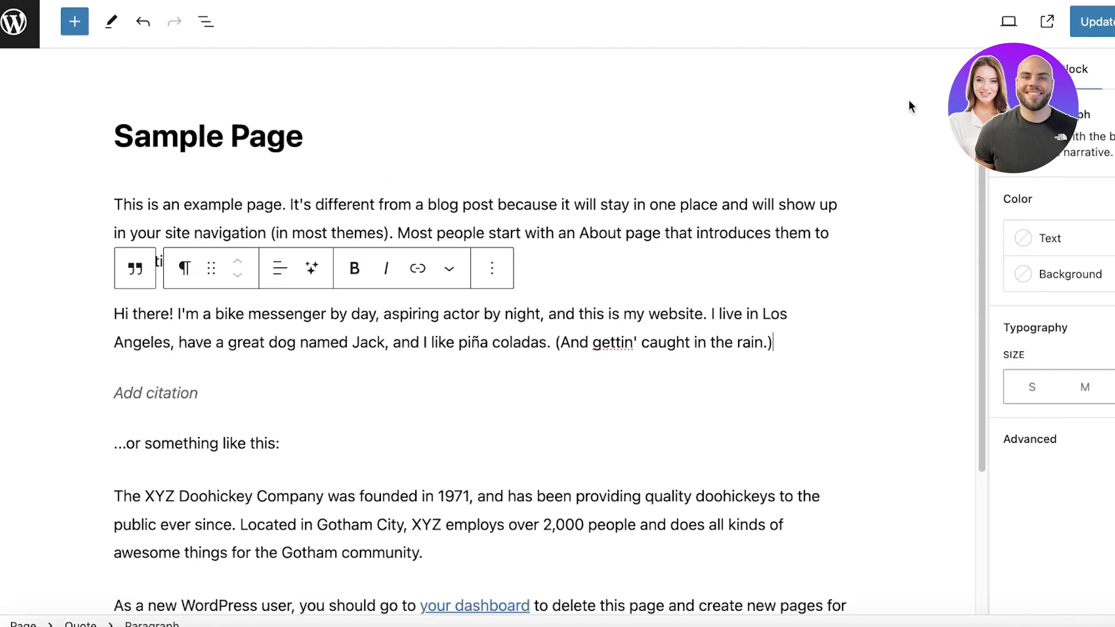
- Check the Jetpack sidebar, close the inserter, and update the Sample Page
{"action": "left_click", "coordinate": [1114, 22]}
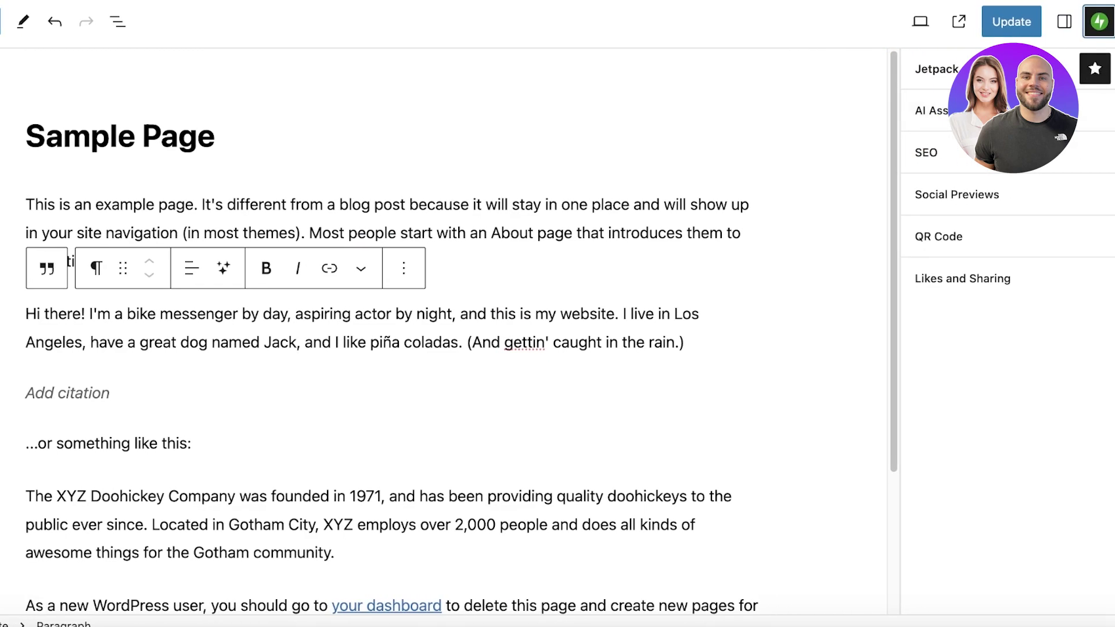
{"action": "left_click", "coordinate": [1097, 21]}
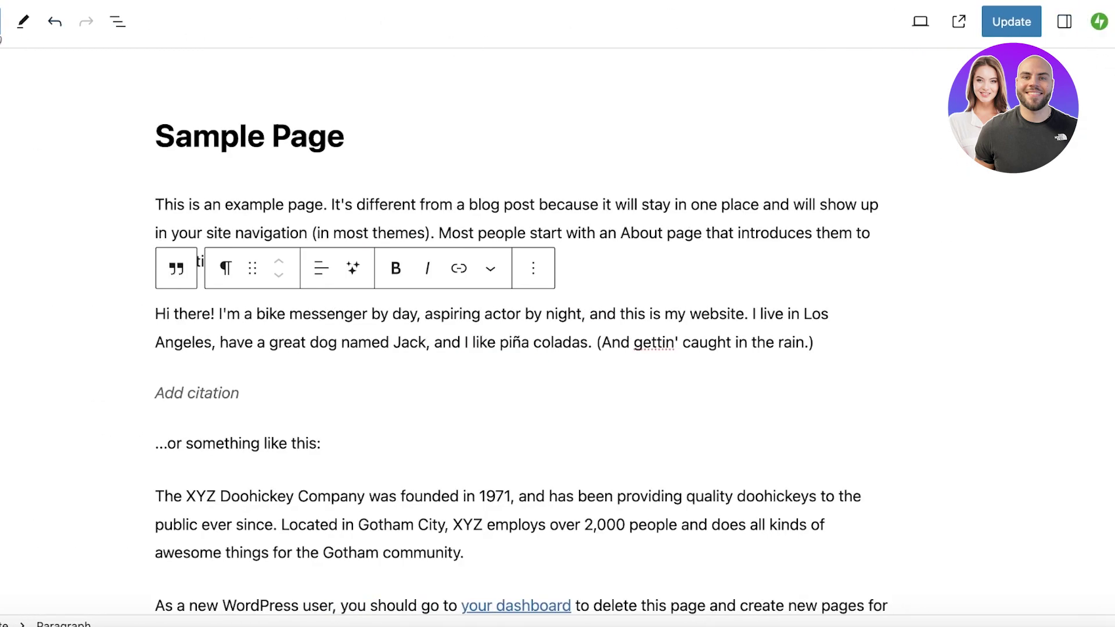
{"action": "left_click", "coordinate": [20, 25]}
{"action": "left_click", "coordinate": [1011, 21]}
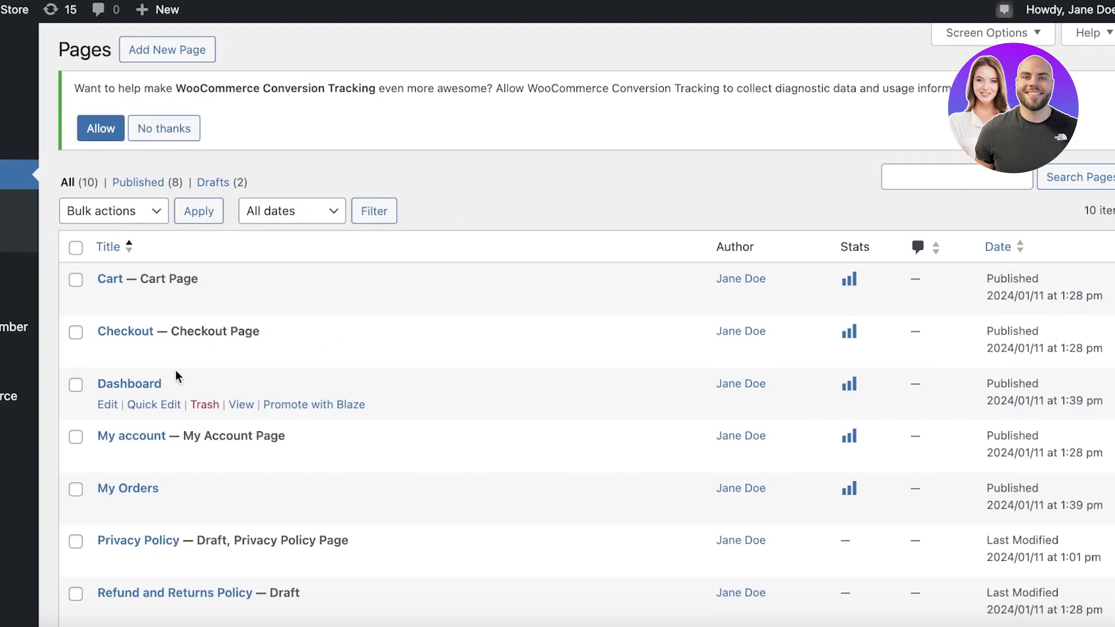
- Open the store front end in a new tab from the admin bar
{"action": "scroll", "coordinate": [175, 407], "scroll_direction": "down", "scroll_amount": 1}
{"action": "scroll", "coordinate": [175, 407], "scroll_direction": "down", "scroll_amount": 1}
{"action": "right_click", "coordinate": [11, 17]}
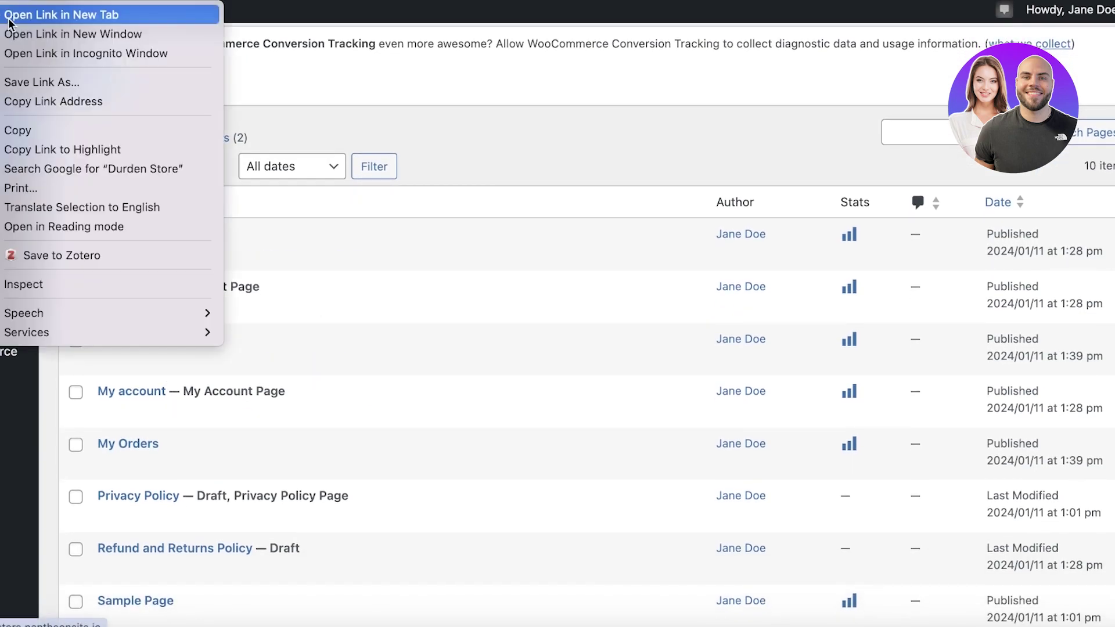
{"action": "left_click", "coordinate": [10, 23]}
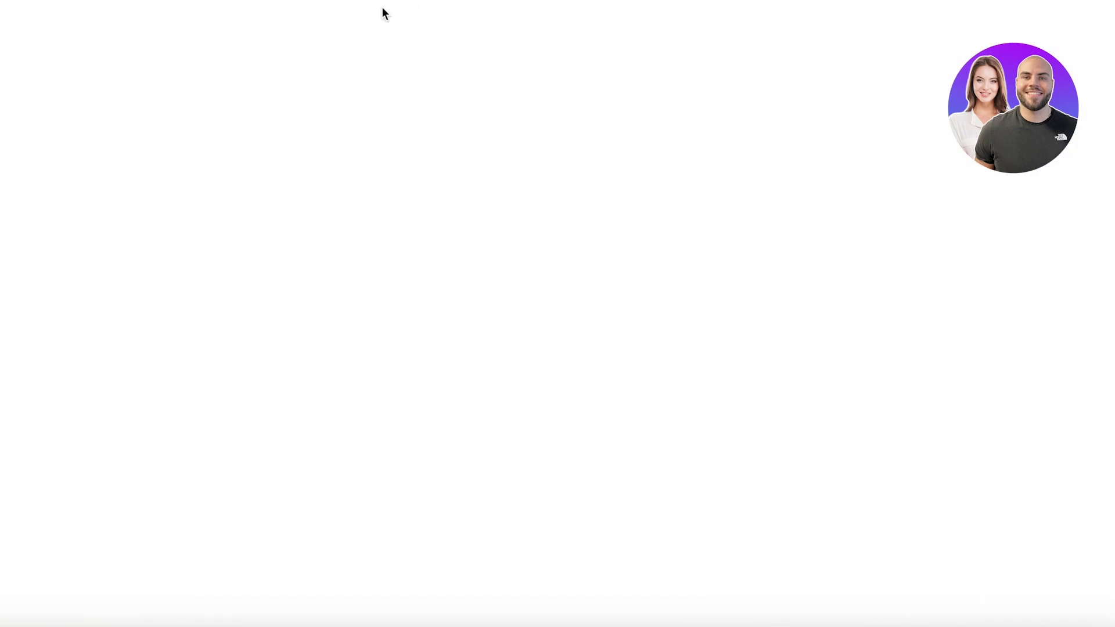
- Scroll the Pages list and view the Dashboard page on the site
{"action": "scroll", "coordinate": [75, 81], "scroll_direction": "down", "scroll_amount": 10}
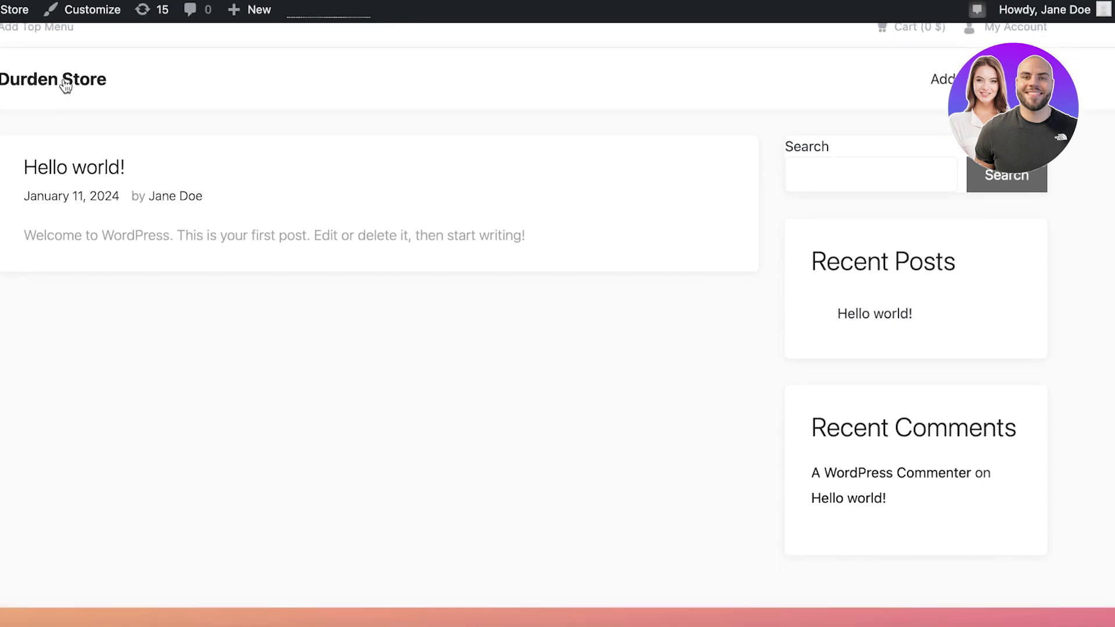
{"action": "scroll", "coordinate": [697, 174], "scroll_direction": "up", "scroll_amount": 10}
{"action": "scroll", "coordinate": [813, 203], "scroll_direction": "down", "scroll_amount": 3}
{"action": "scroll", "coordinate": [975, 261], "scroll_direction": "up", "scroll_amount": 3}
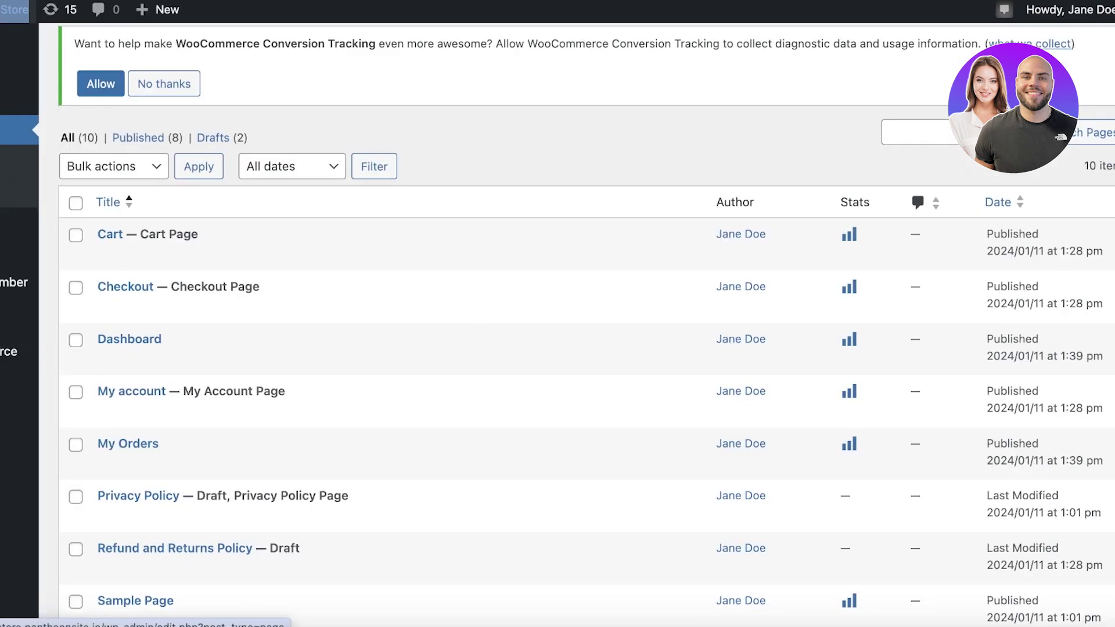
{"action": "scroll", "coordinate": [209, 309], "scroll_direction": "down", "scroll_amount": 1}
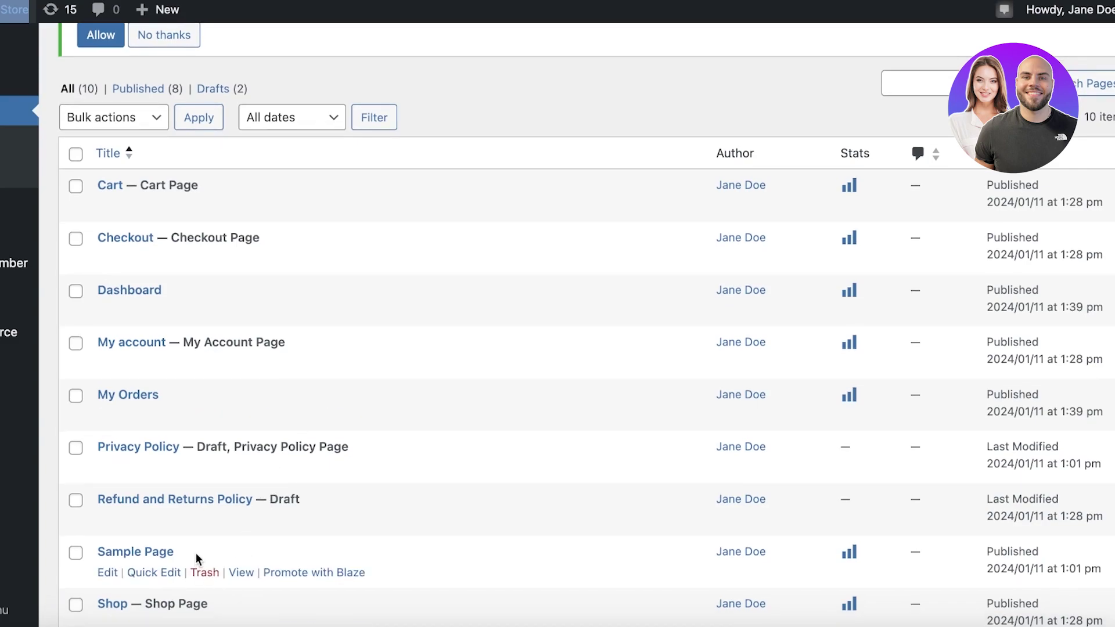
{"action": "scroll", "coordinate": [201, 511], "scroll_direction": "down", "scroll_amount": 4}
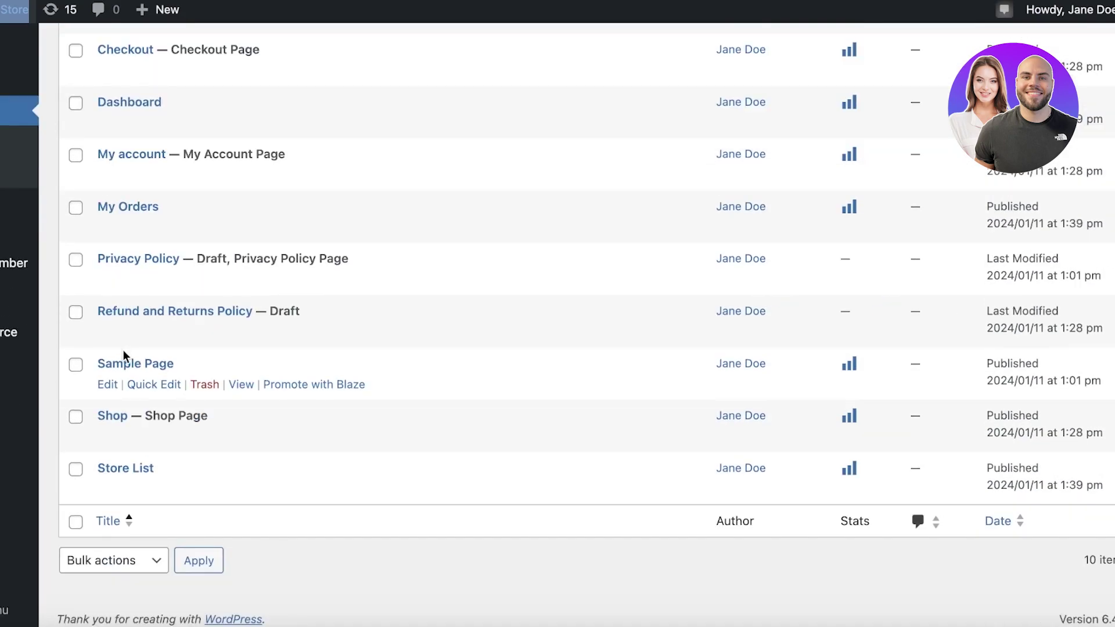
{"action": "scroll", "coordinate": [158, 284], "scroll_direction": "up", "scroll_amount": 3}
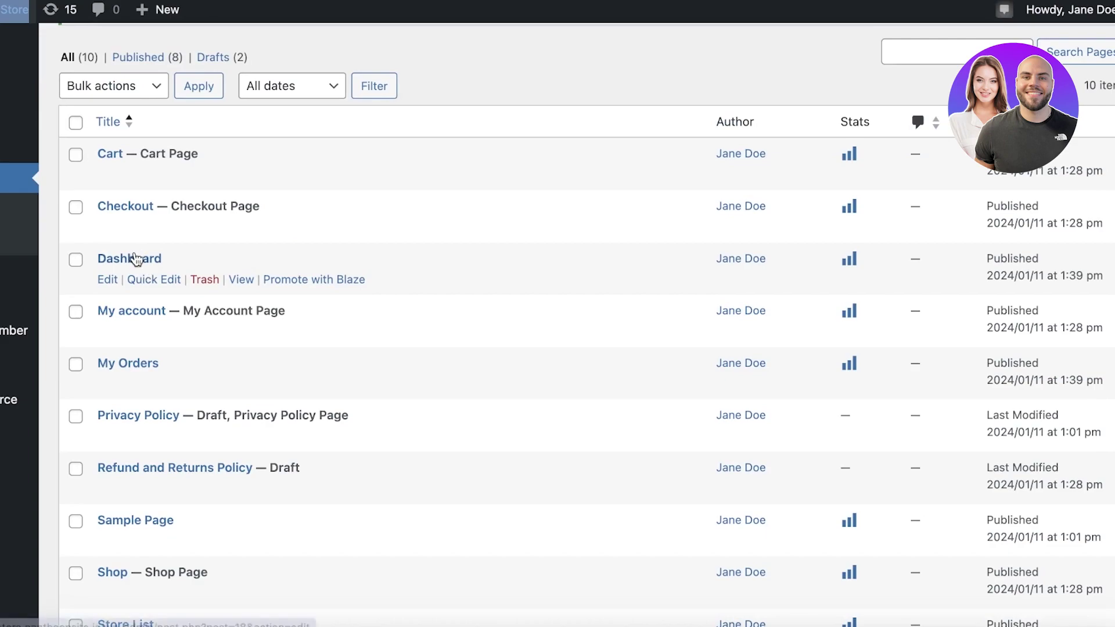
{"action": "left_click", "coordinate": [250, 281]}
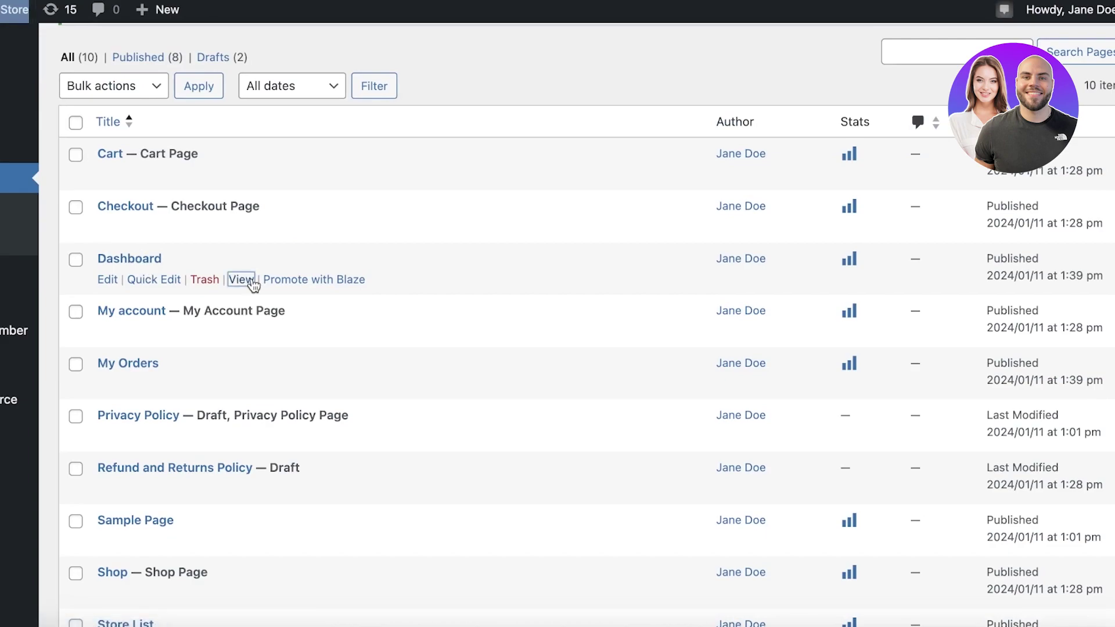
- Go back and open Ultimate Member Settings from the plugin's dashboard
{"action": "key", "text": "alt+Left"}
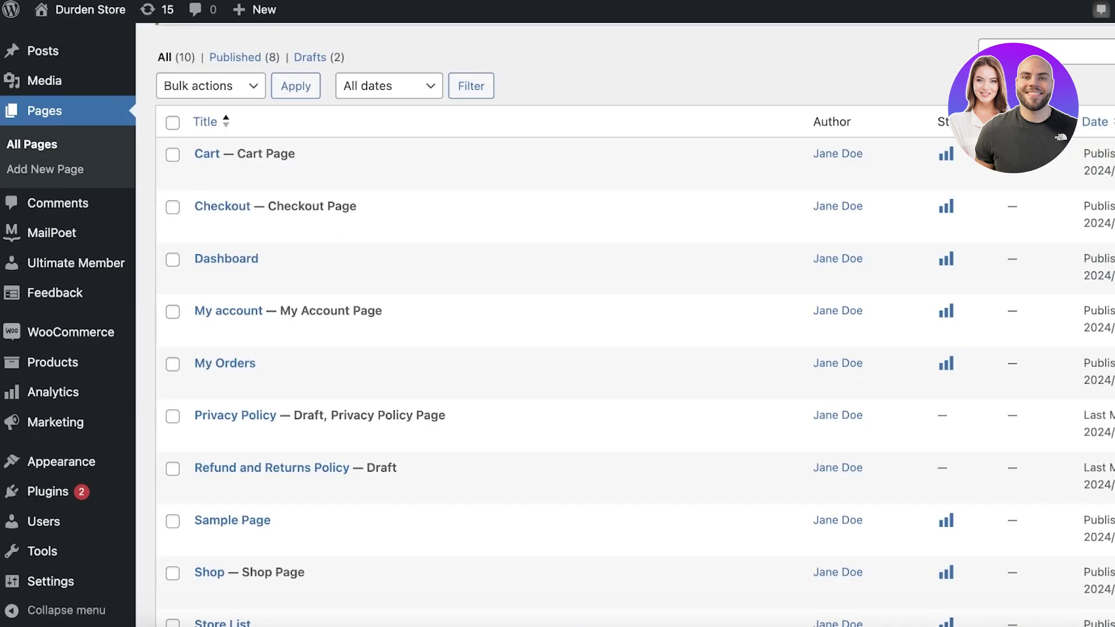
{"action": "left_click", "coordinate": [62, 259]}
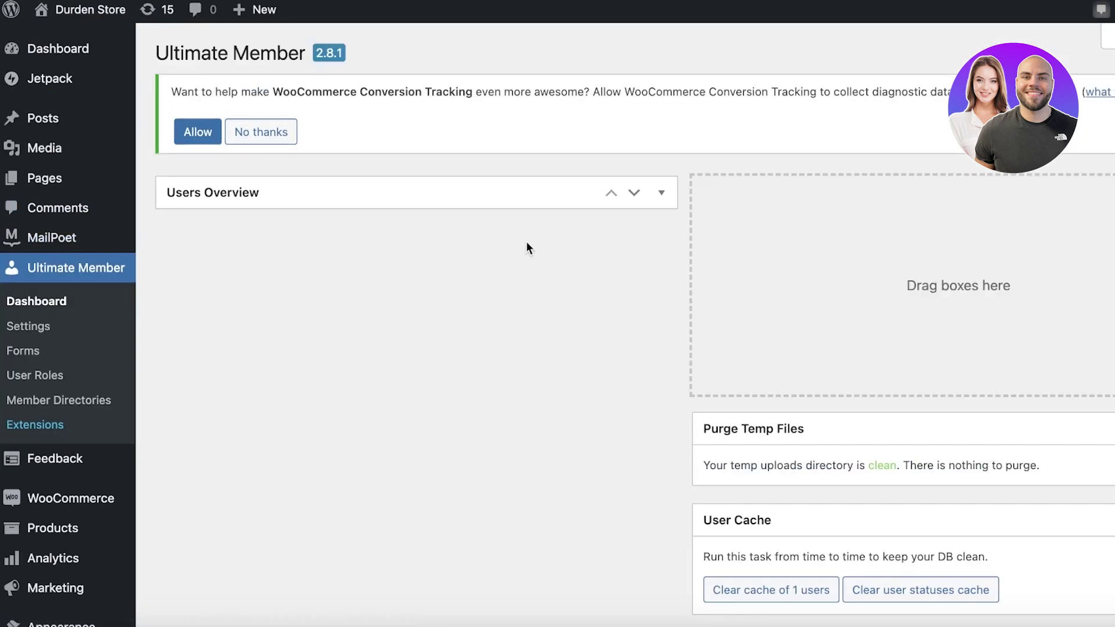
{"action": "left_click", "coordinate": [36, 328]}
- Choose Dashboard as the Register page and save the page settings
{"action": "scroll", "coordinate": [254, 322], "scroll_direction": "down", "scroll_amount": 3}
{"action": "left_click", "coordinate": [587, 211]}
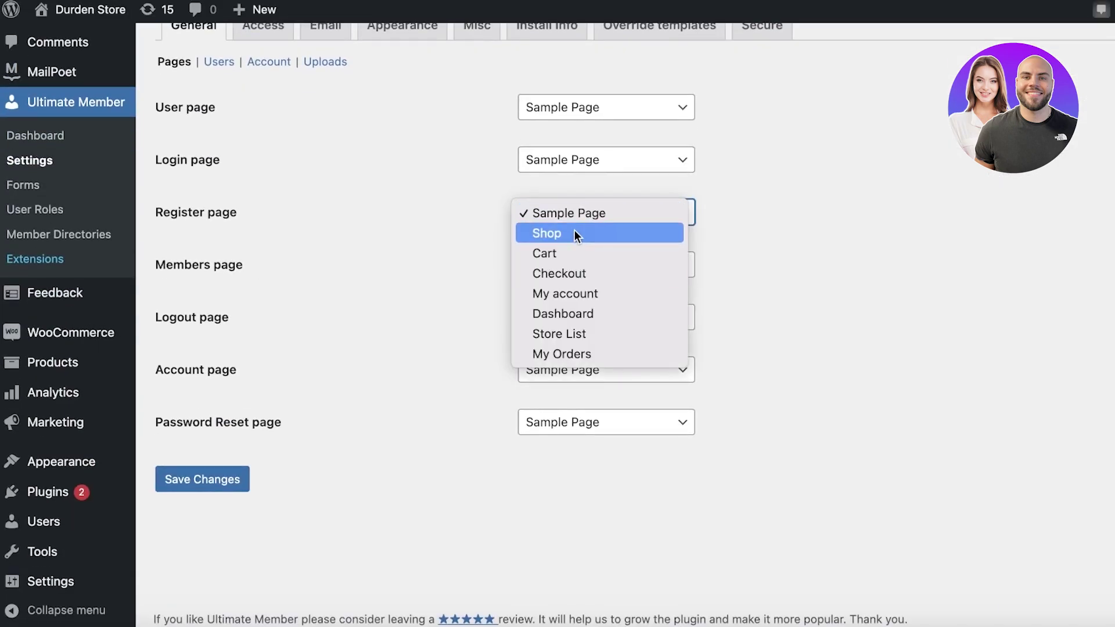
{"action": "left_click", "coordinate": [566, 313]}
{"action": "left_click", "coordinate": [231, 494]}
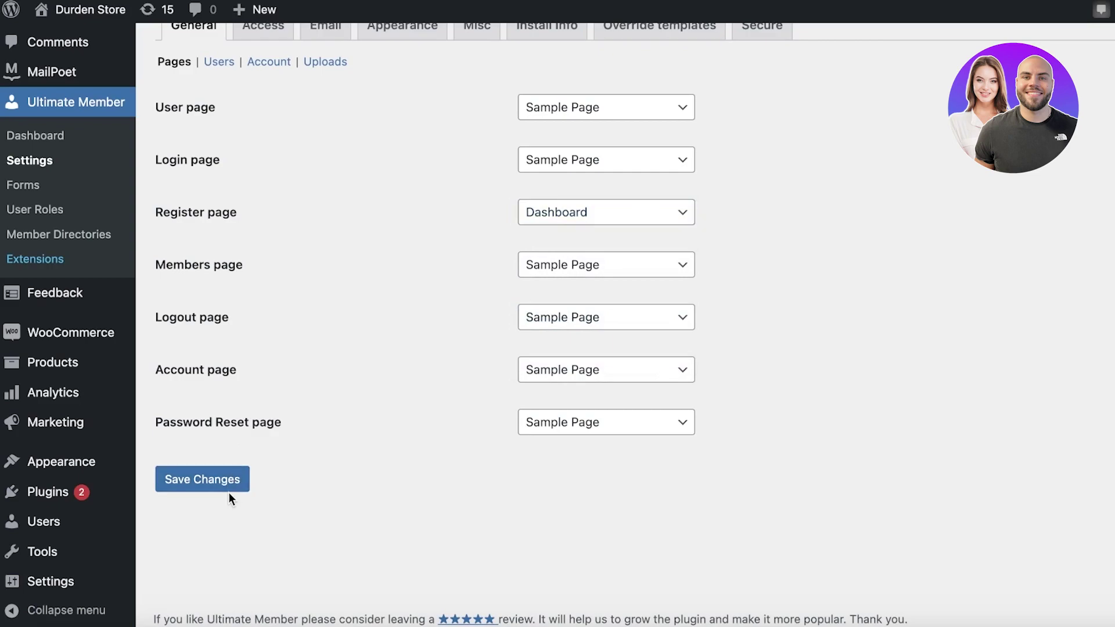
{"action": "left_click", "coordinate": [229, 491]}
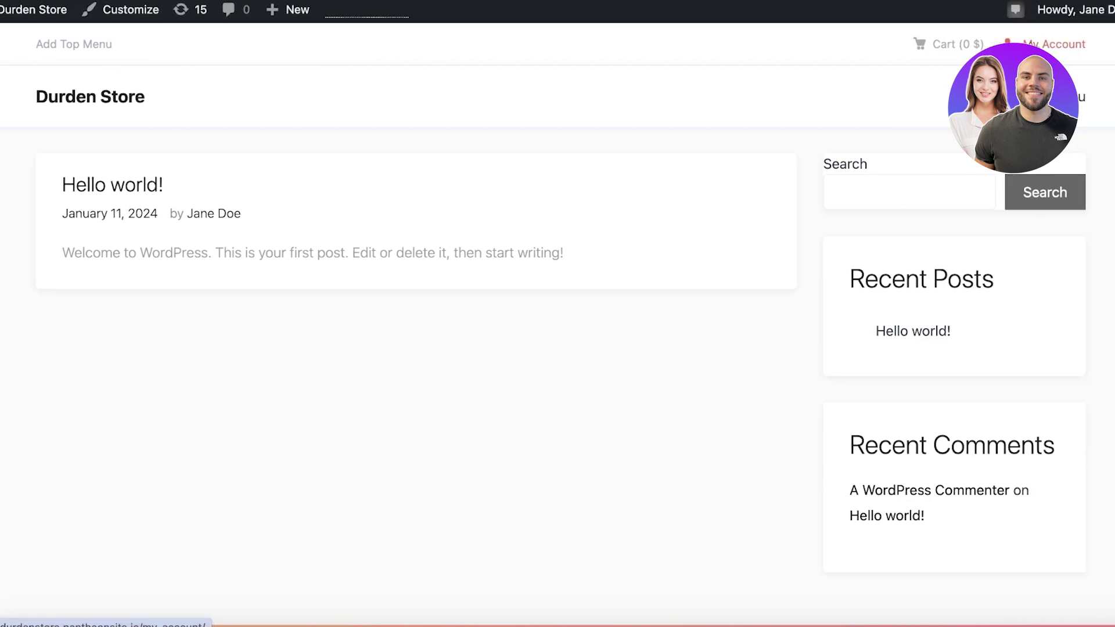
- Open the store's My account page on the front end and review its contents
{"action": "left_click", "coordinate": [1045, 44]}
{"action": "scroll", "coordinate": [380, 159], "scroll_direction": "down", "scroll_amount": 3}
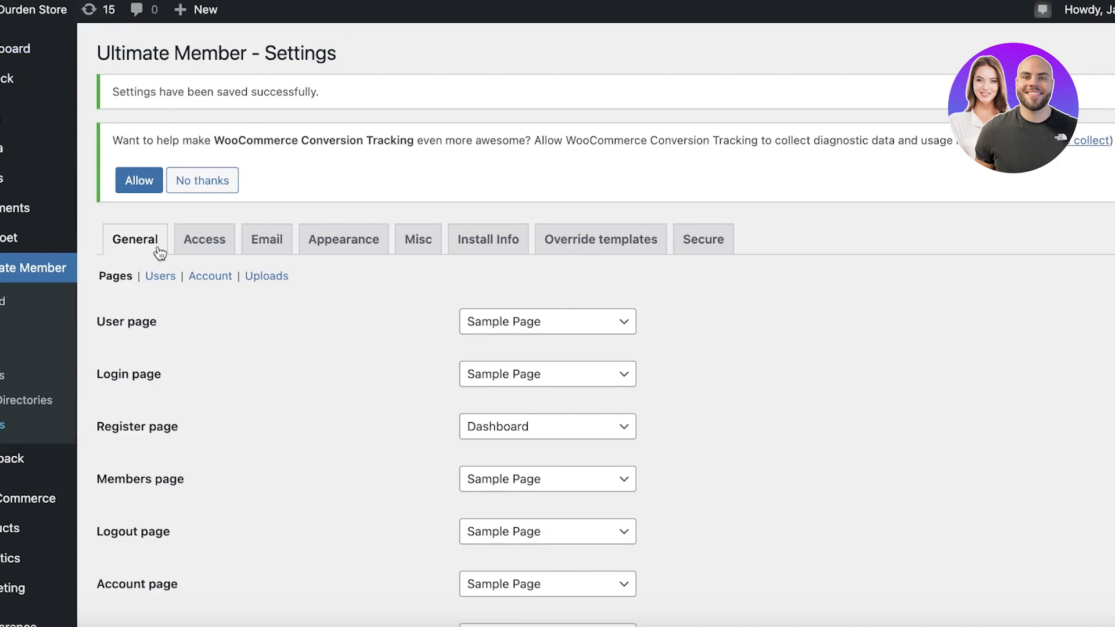
{"action": "scroll", "coordinate": [154, 256], "scroll_direction": "down", "scroll_amount": 3}
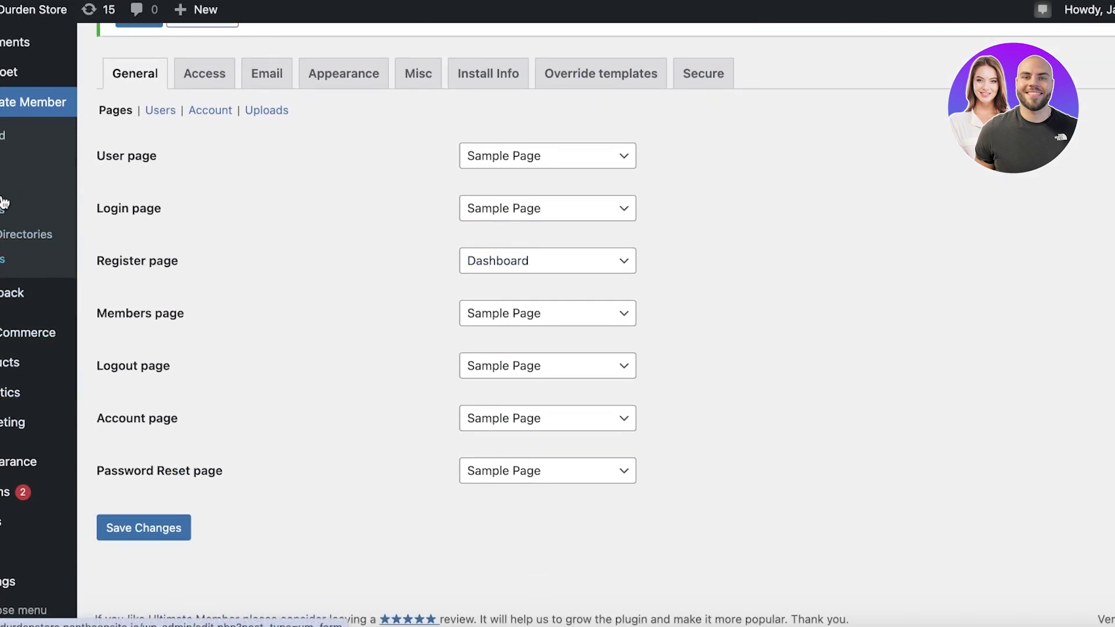
{"action": "scroll", "coordinate": [5, 174], "scroll_direction": "up", "scroll_amount": 3}
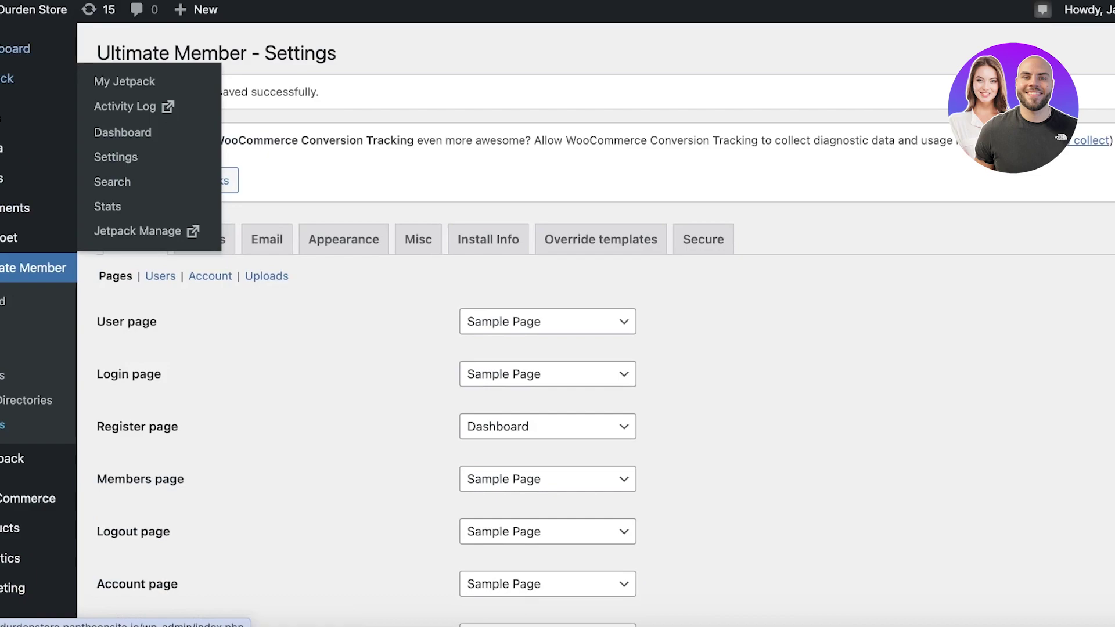
{"action": "mouse_move", "coordinate": [6, 48]}
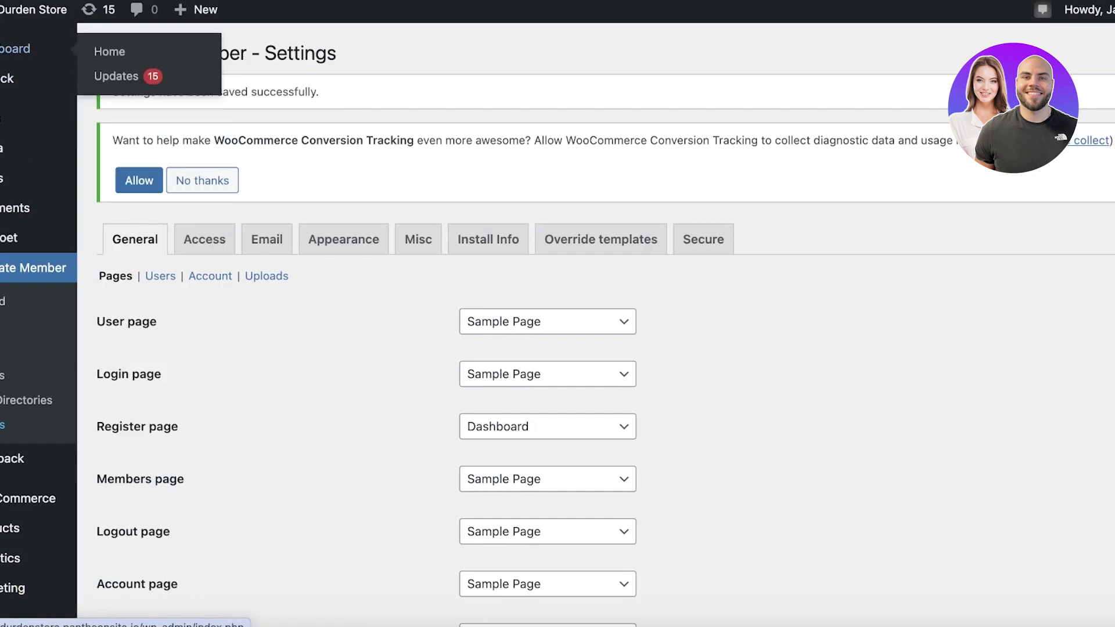